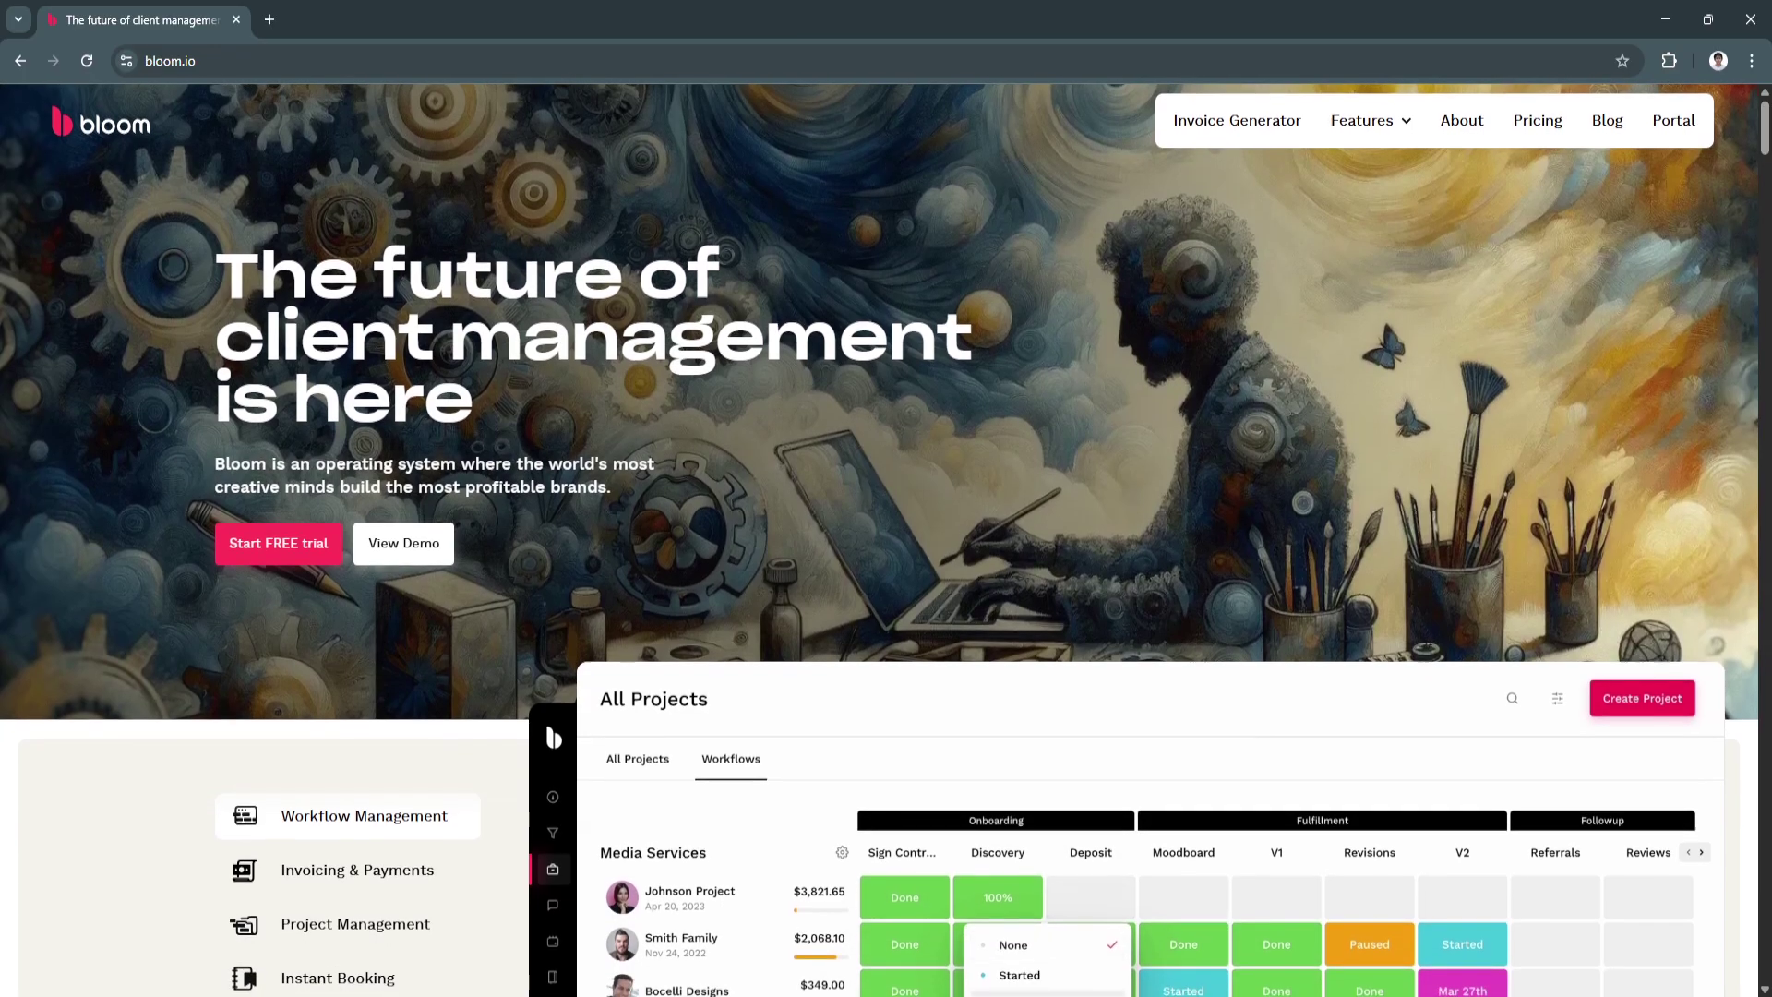
scroll(886, 498, "down", 1)
scroll(887, 499, "down", 1)
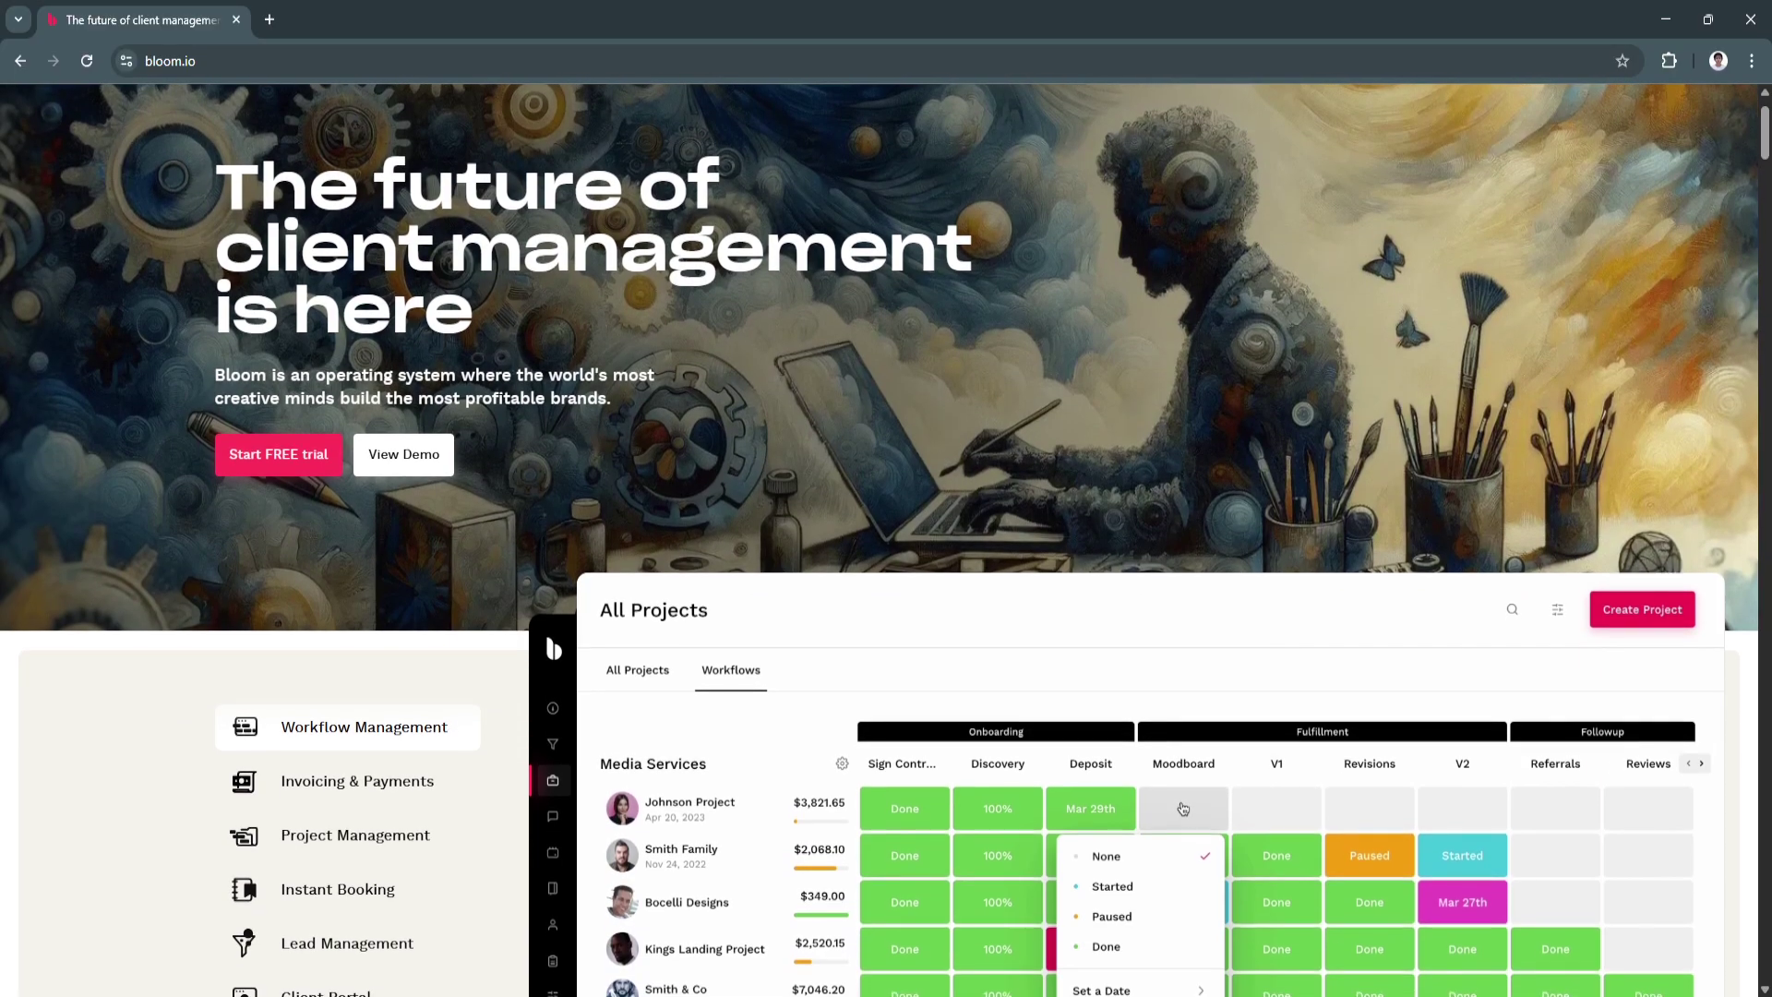
scroll(885, 498, "down", 1)
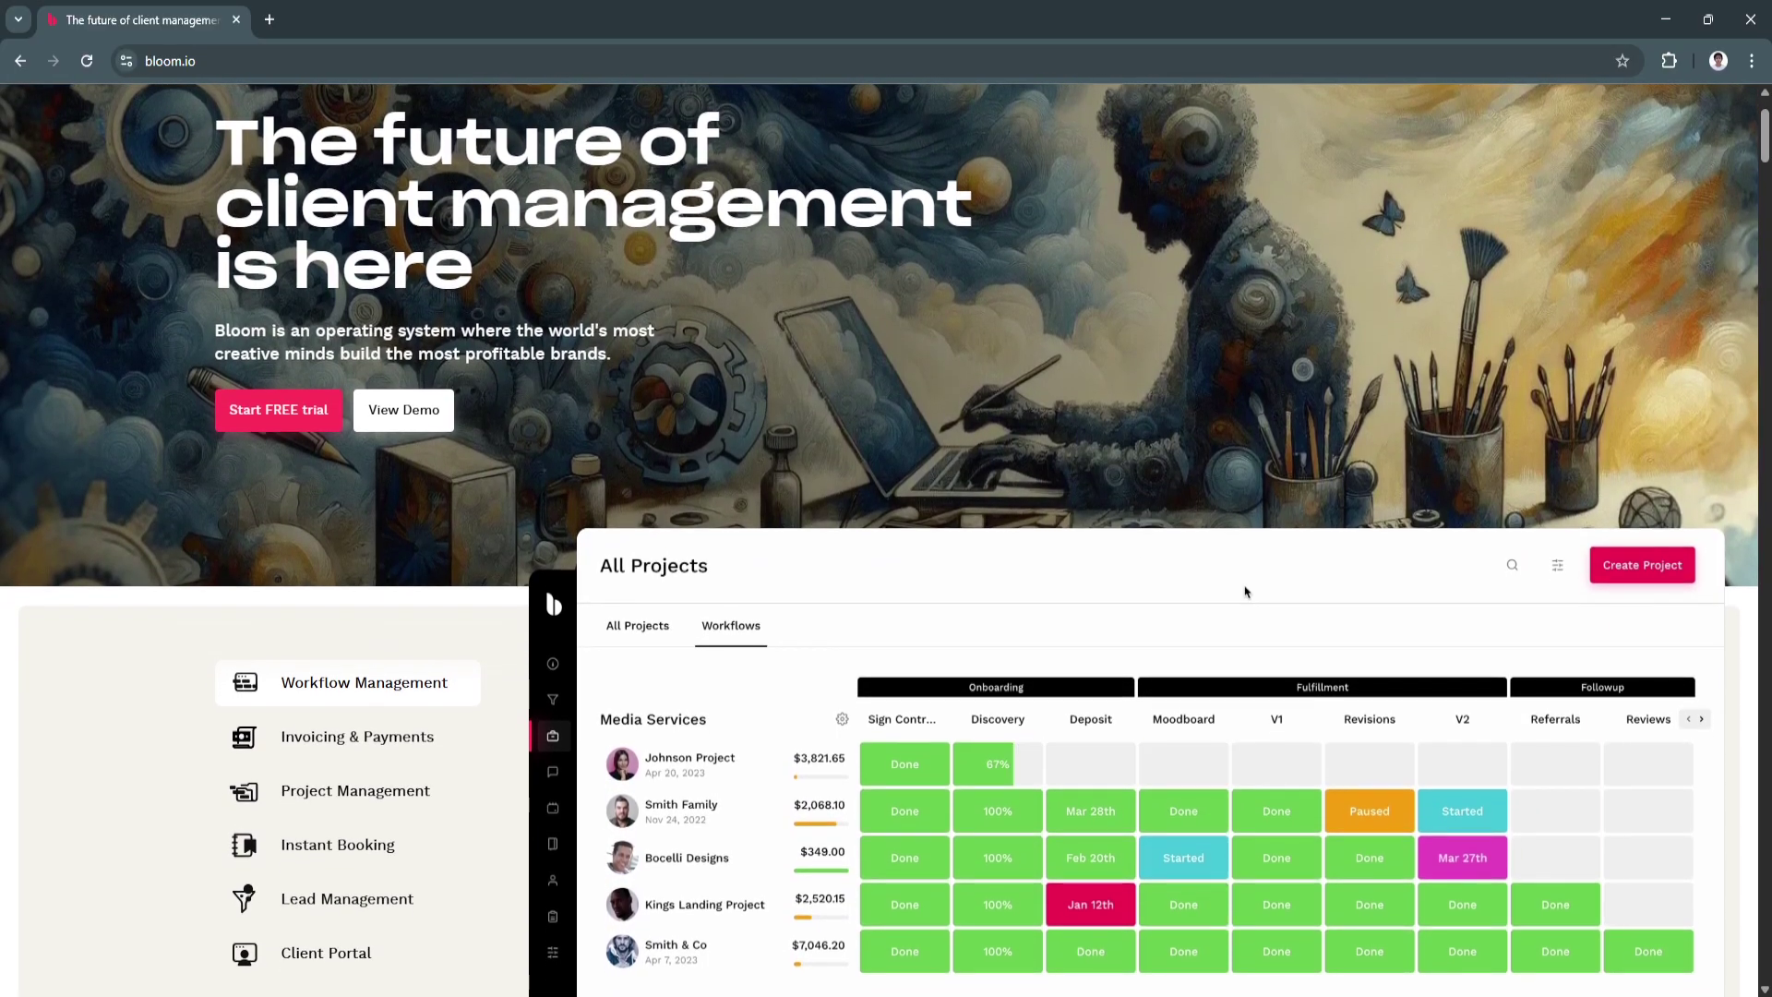
scroll(886, 498, "down", 1)
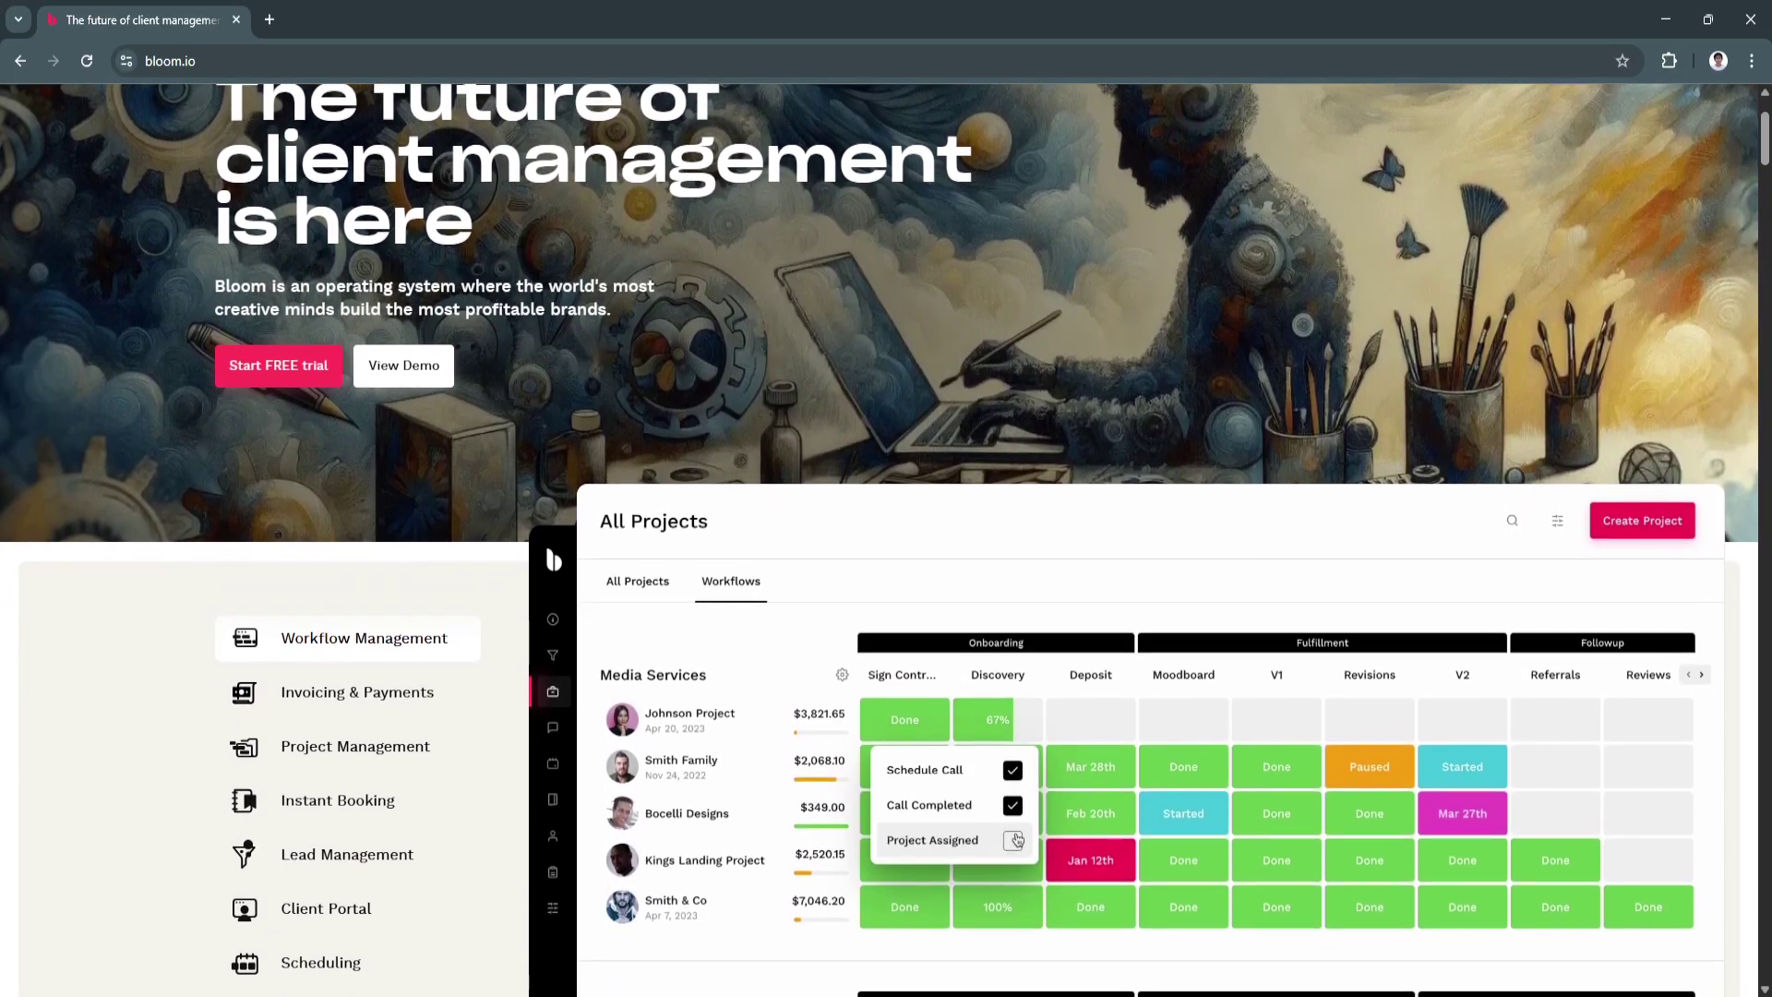
scroll(886, 498, "down", 1)
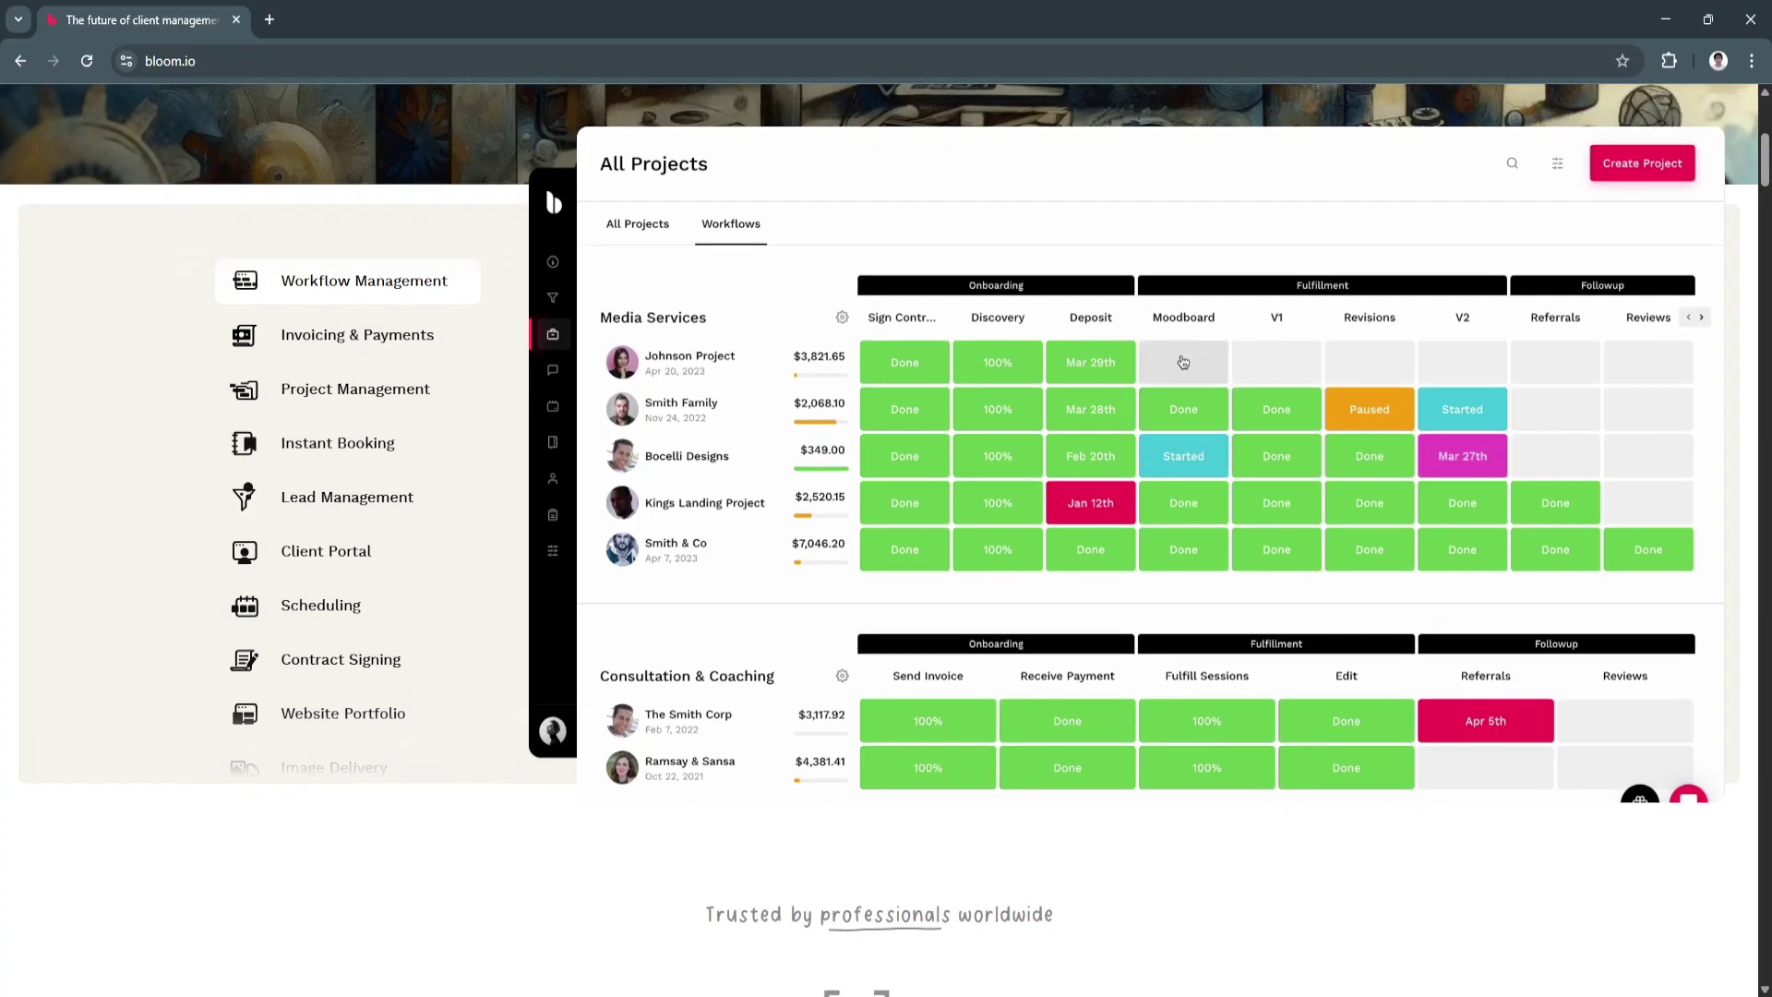
scroll(887, 554, "down", 1)
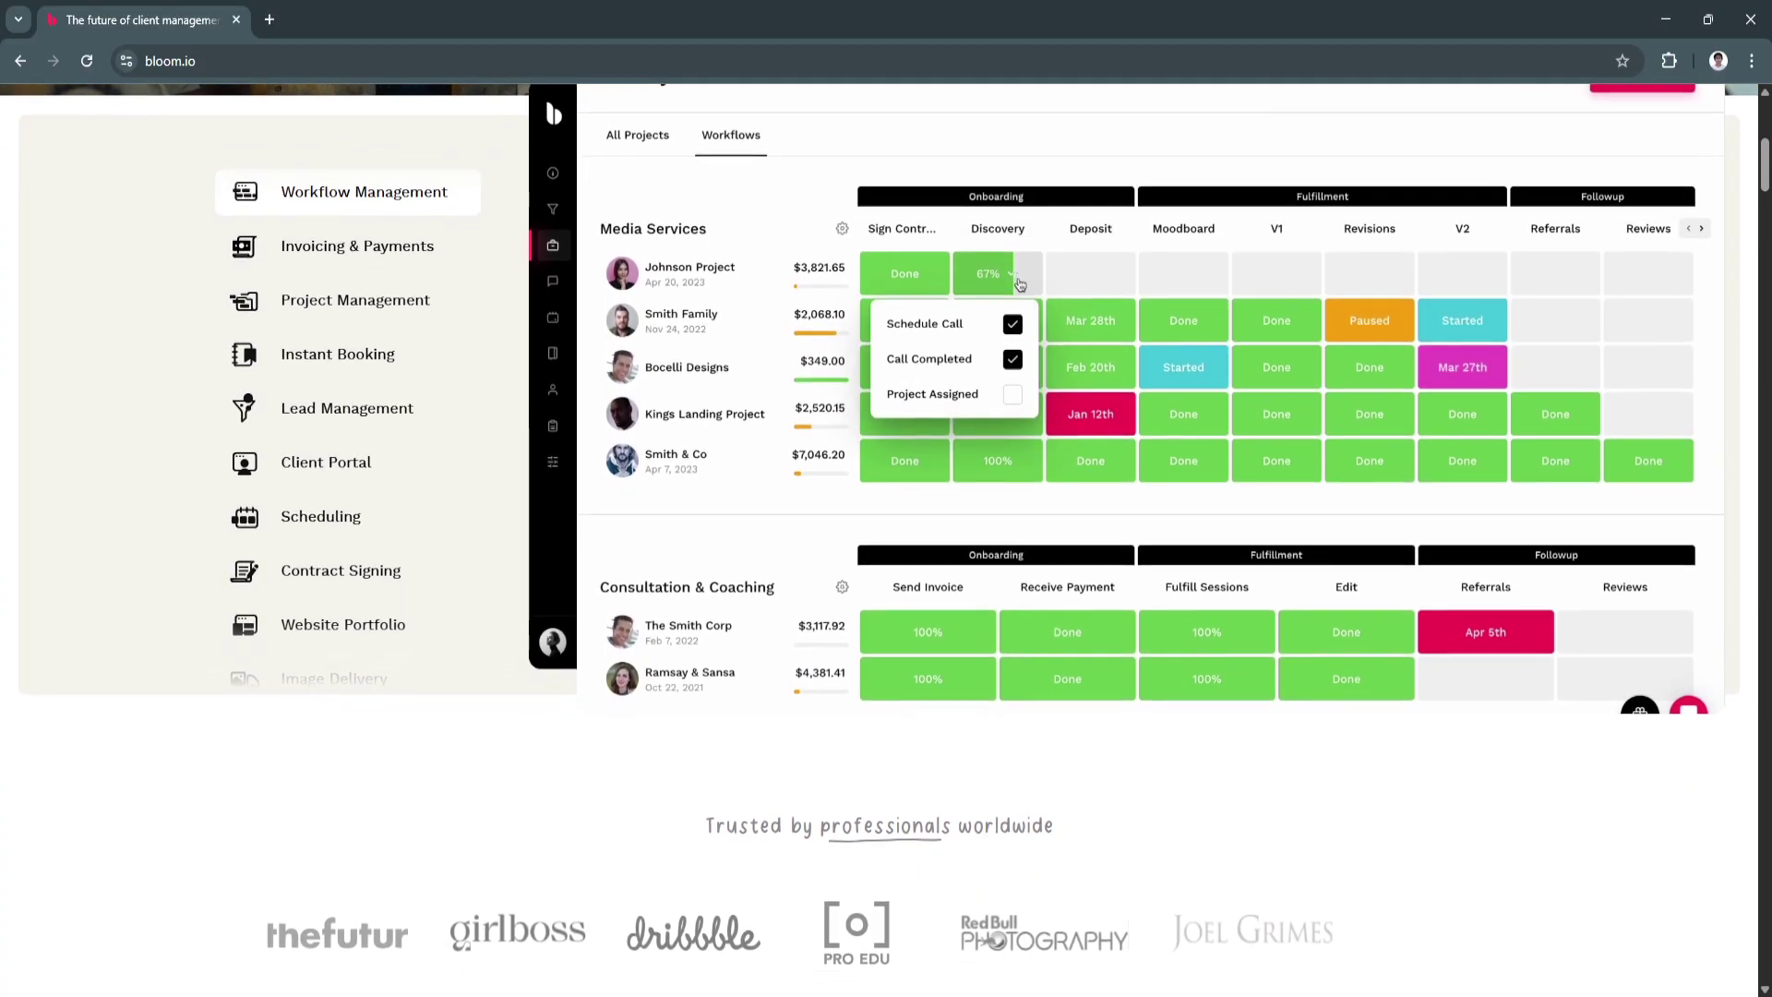
scroll(885, 554, "down", 1)
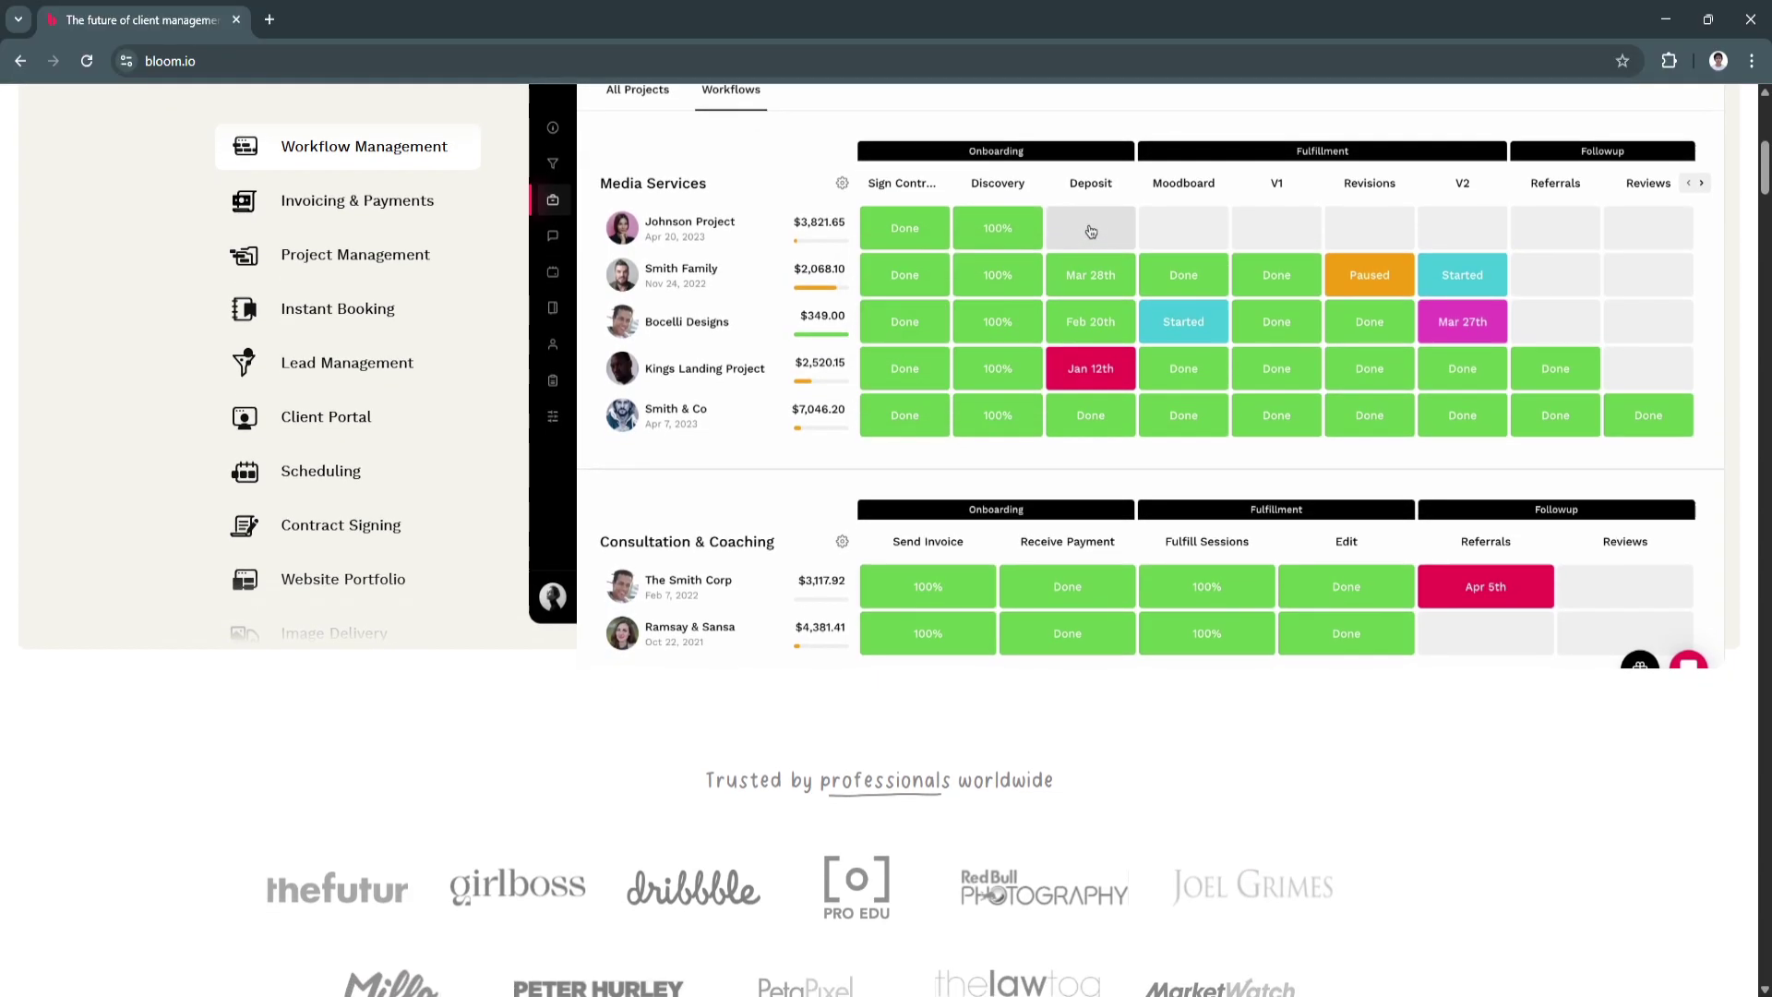
scroll(886, 555, "down", 1)
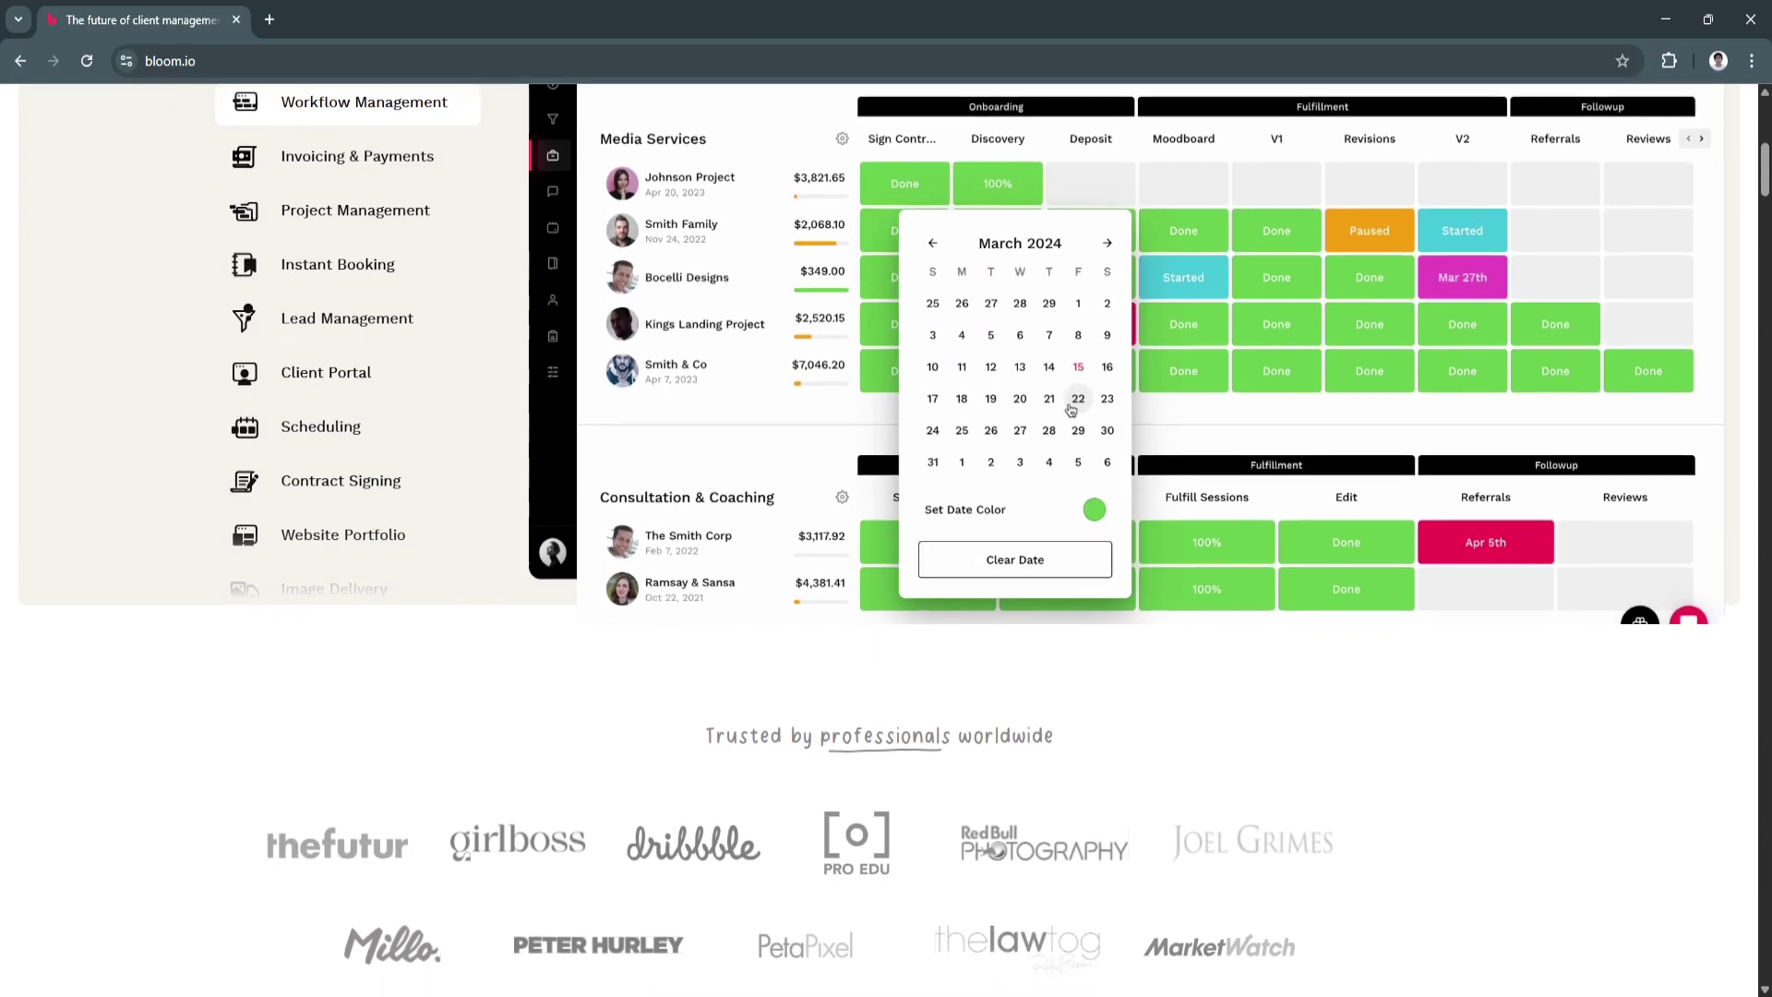
scroll(886, 553, "down", 1)
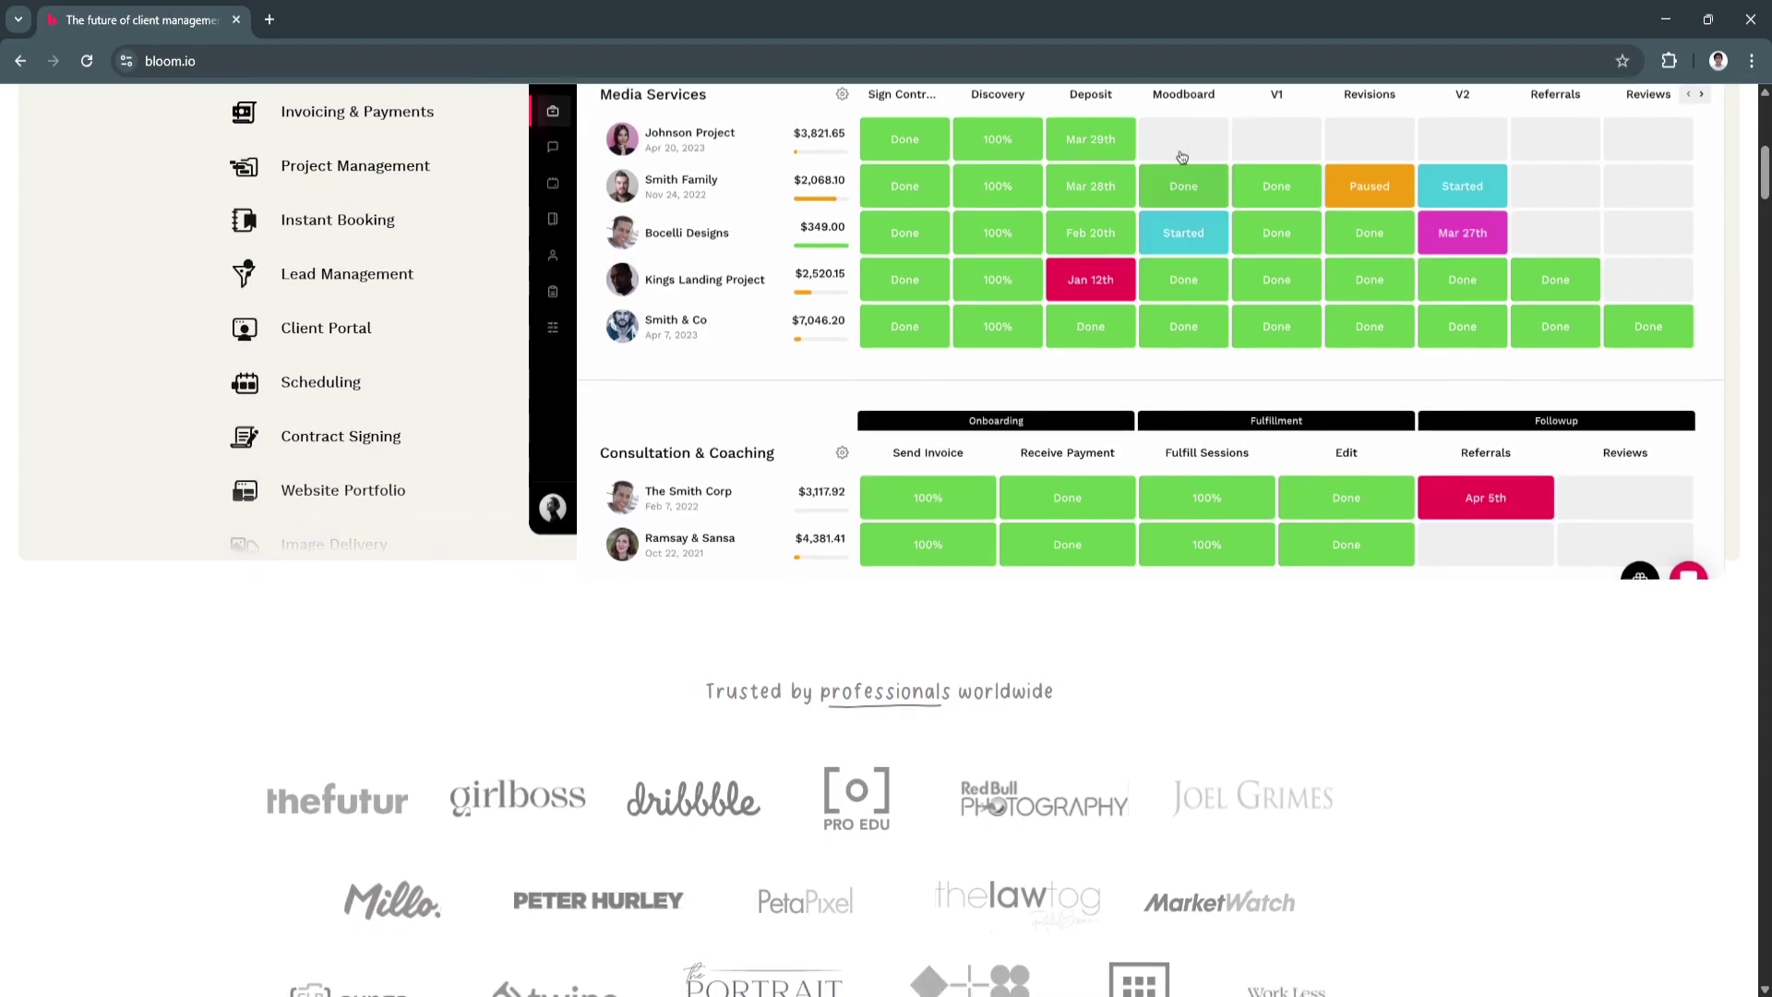
scroll(886, 554, "down", 1)
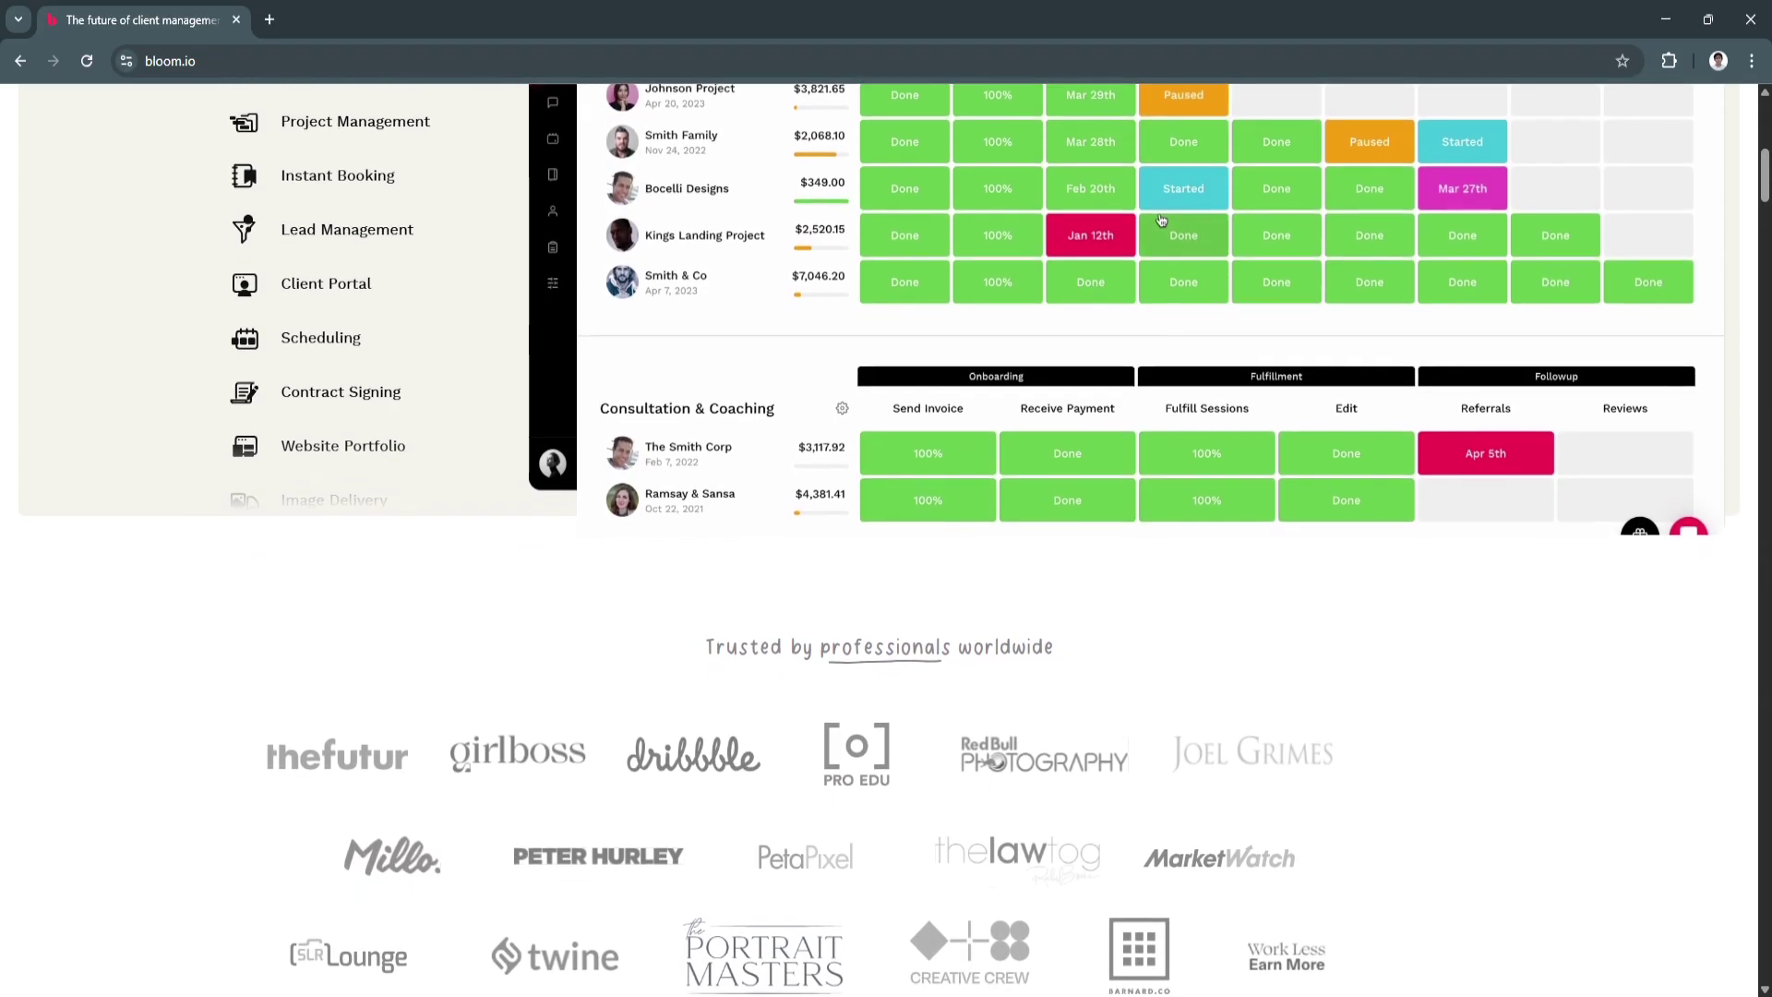
scroll(886, 554, "down", 1)
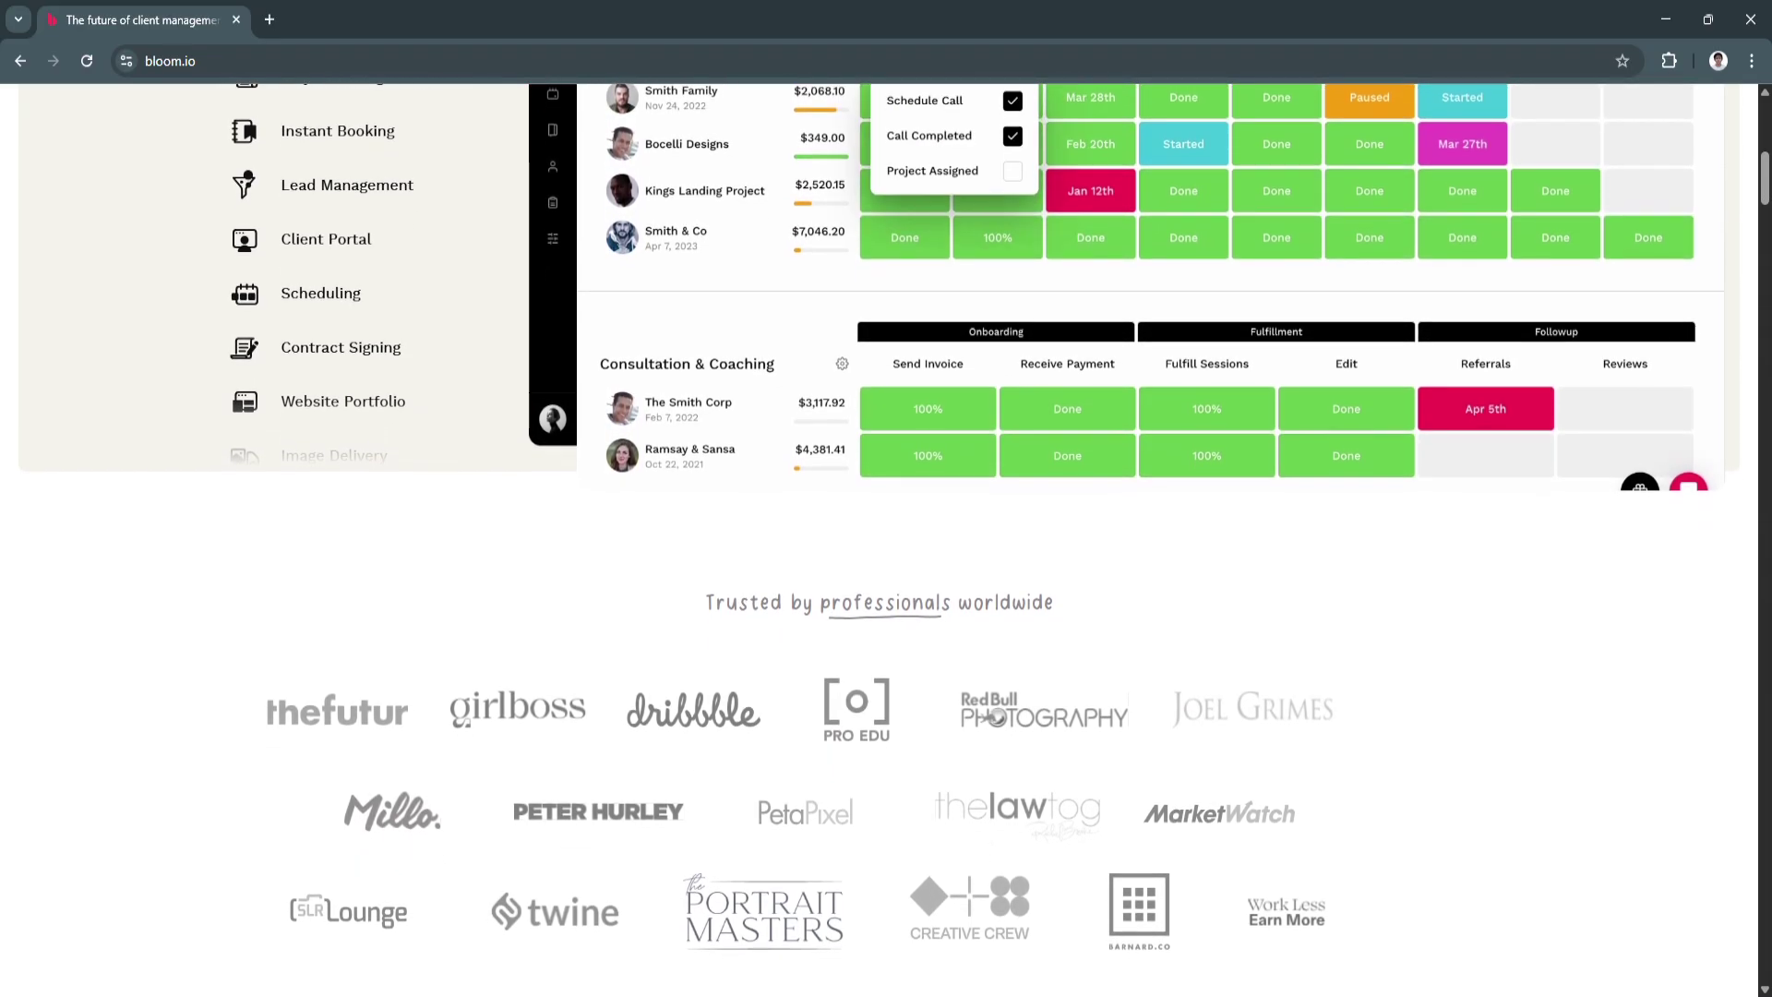
scroll(886, 554, "down", 1)
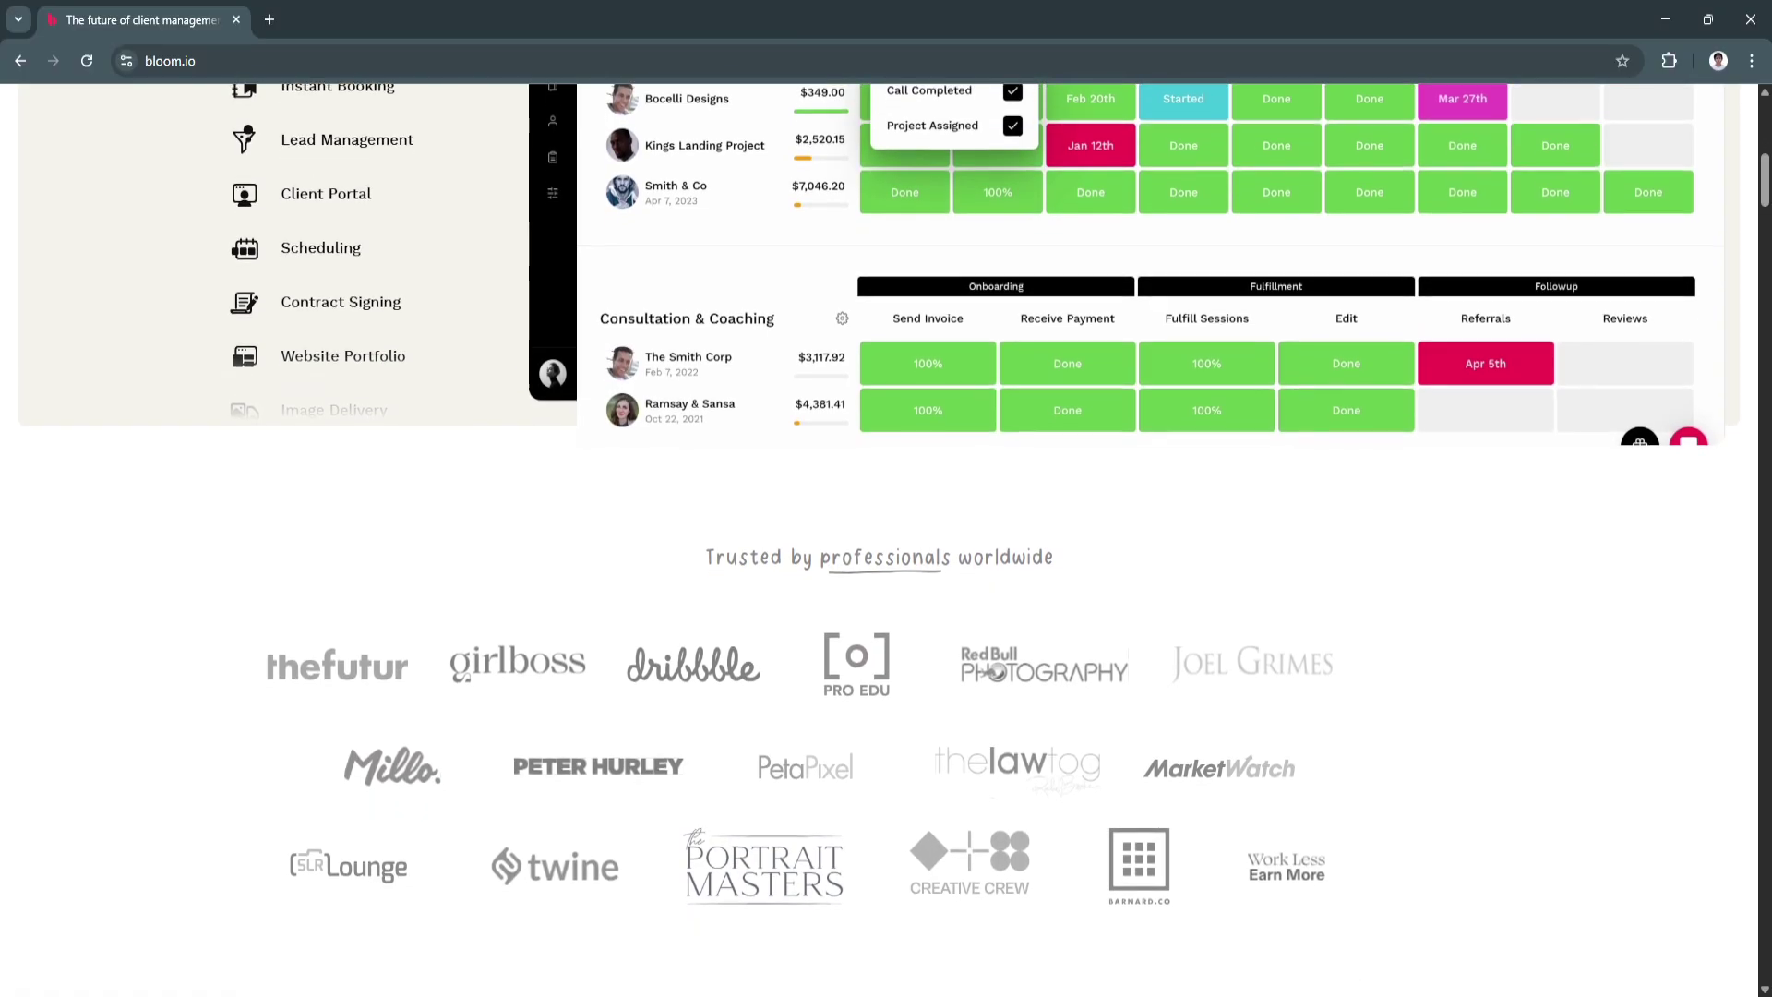
scroll(886, 554, "down", 1)
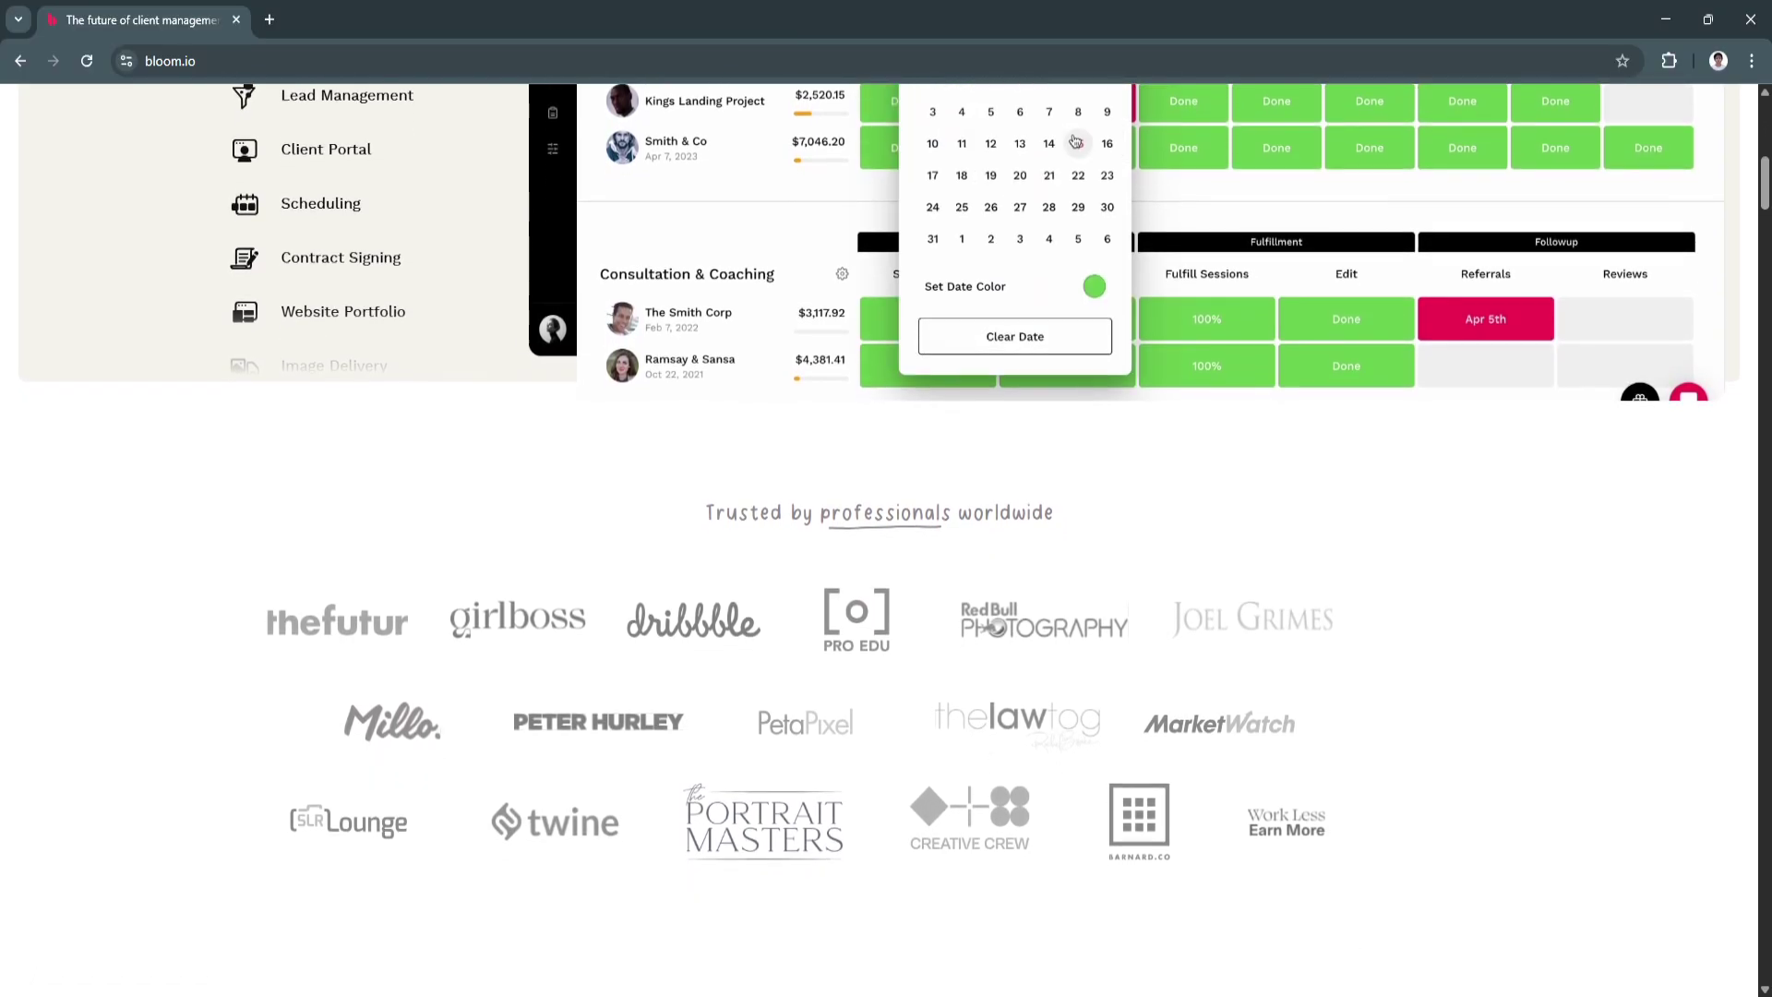
scroll(887, 554, "down", 1)
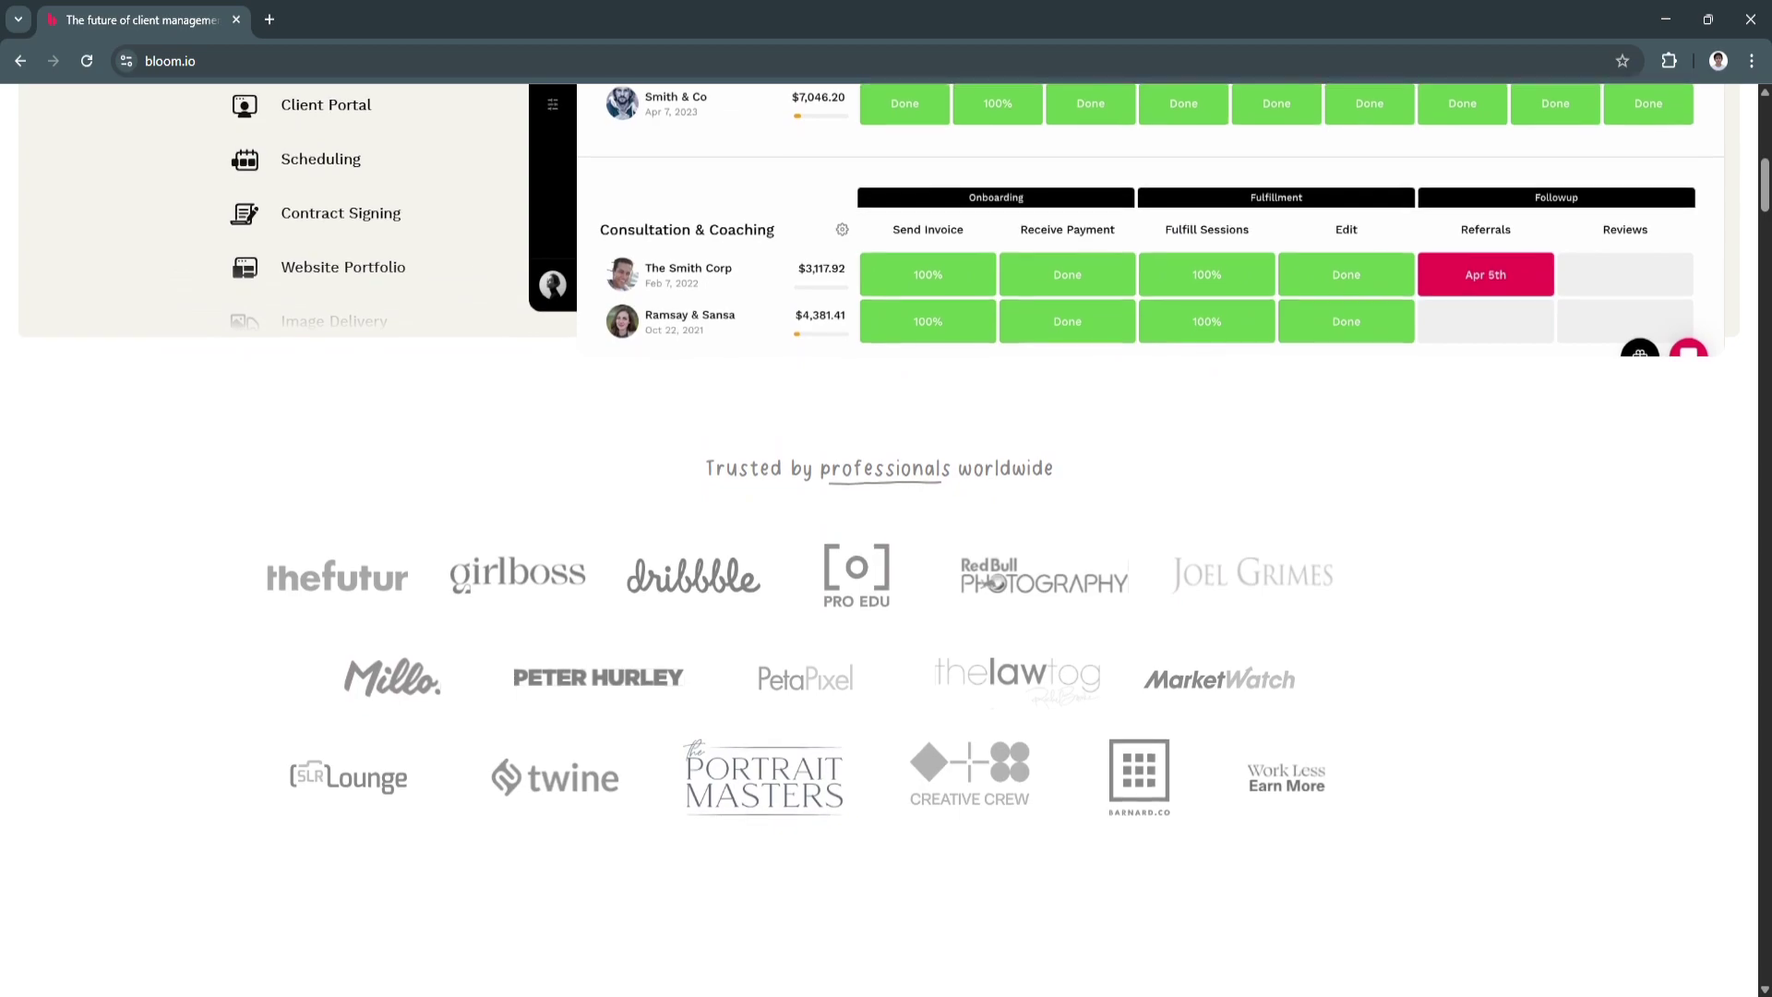
scroll(886, 553, "down", 1)
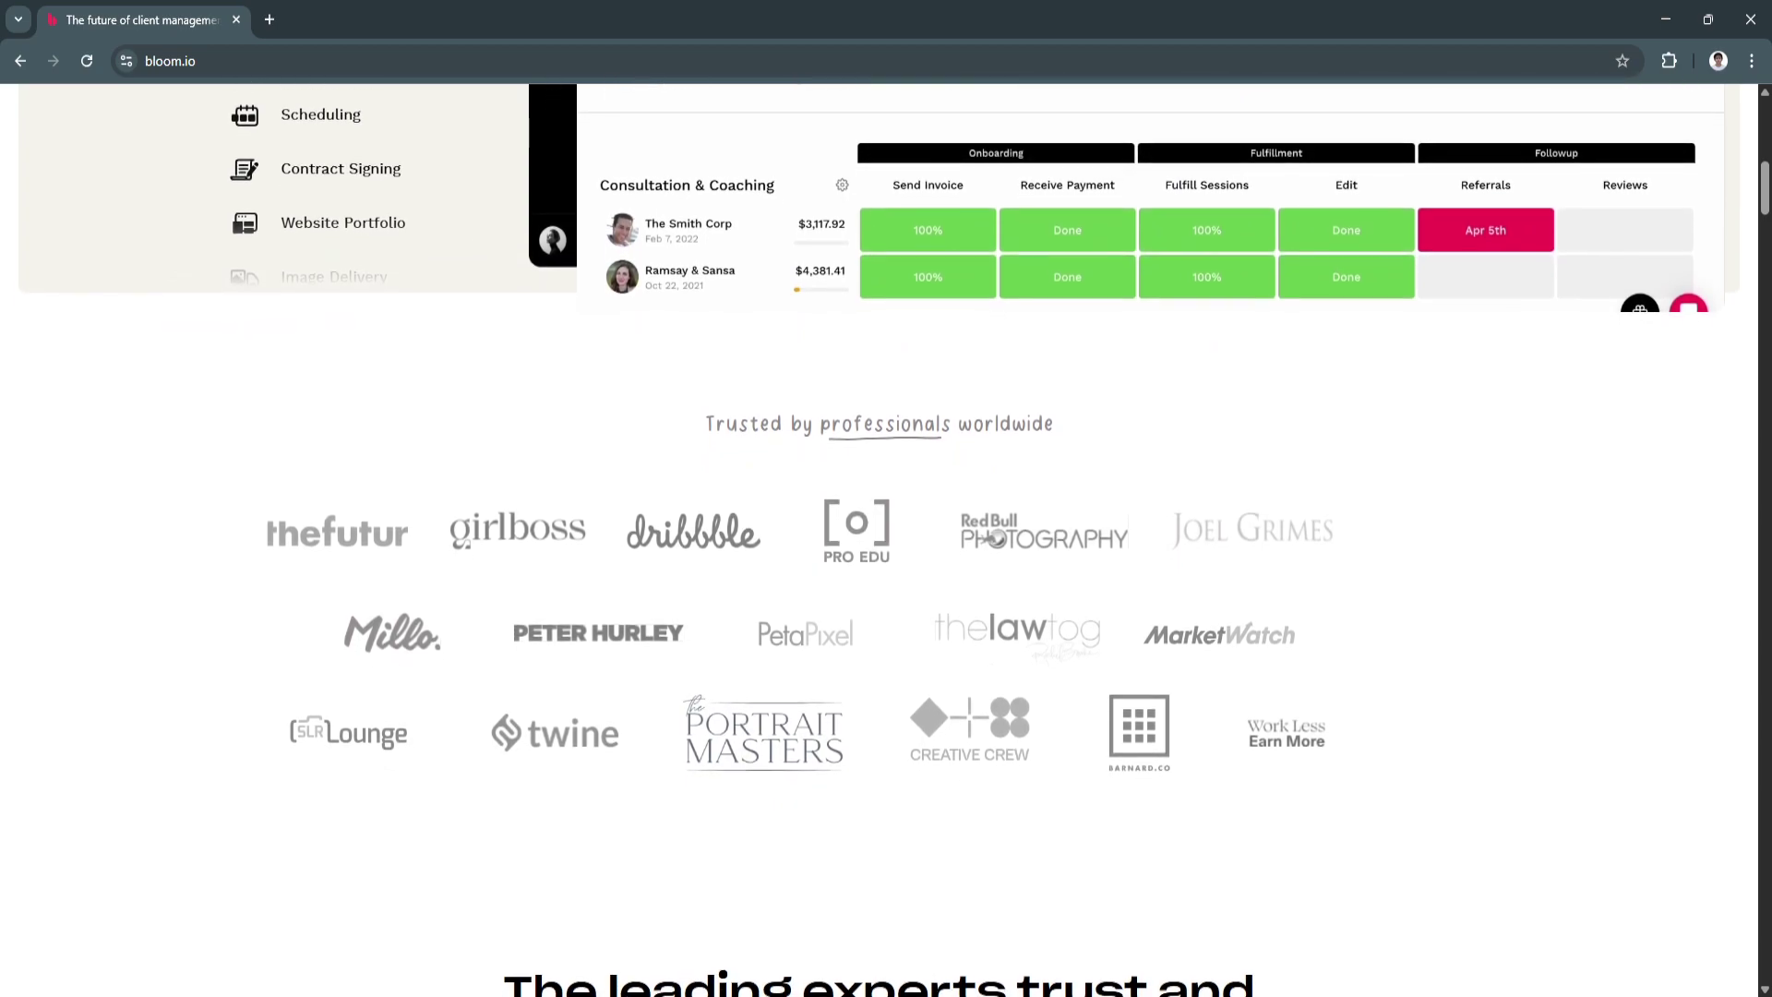
scroll(886, 554, "down", 1)
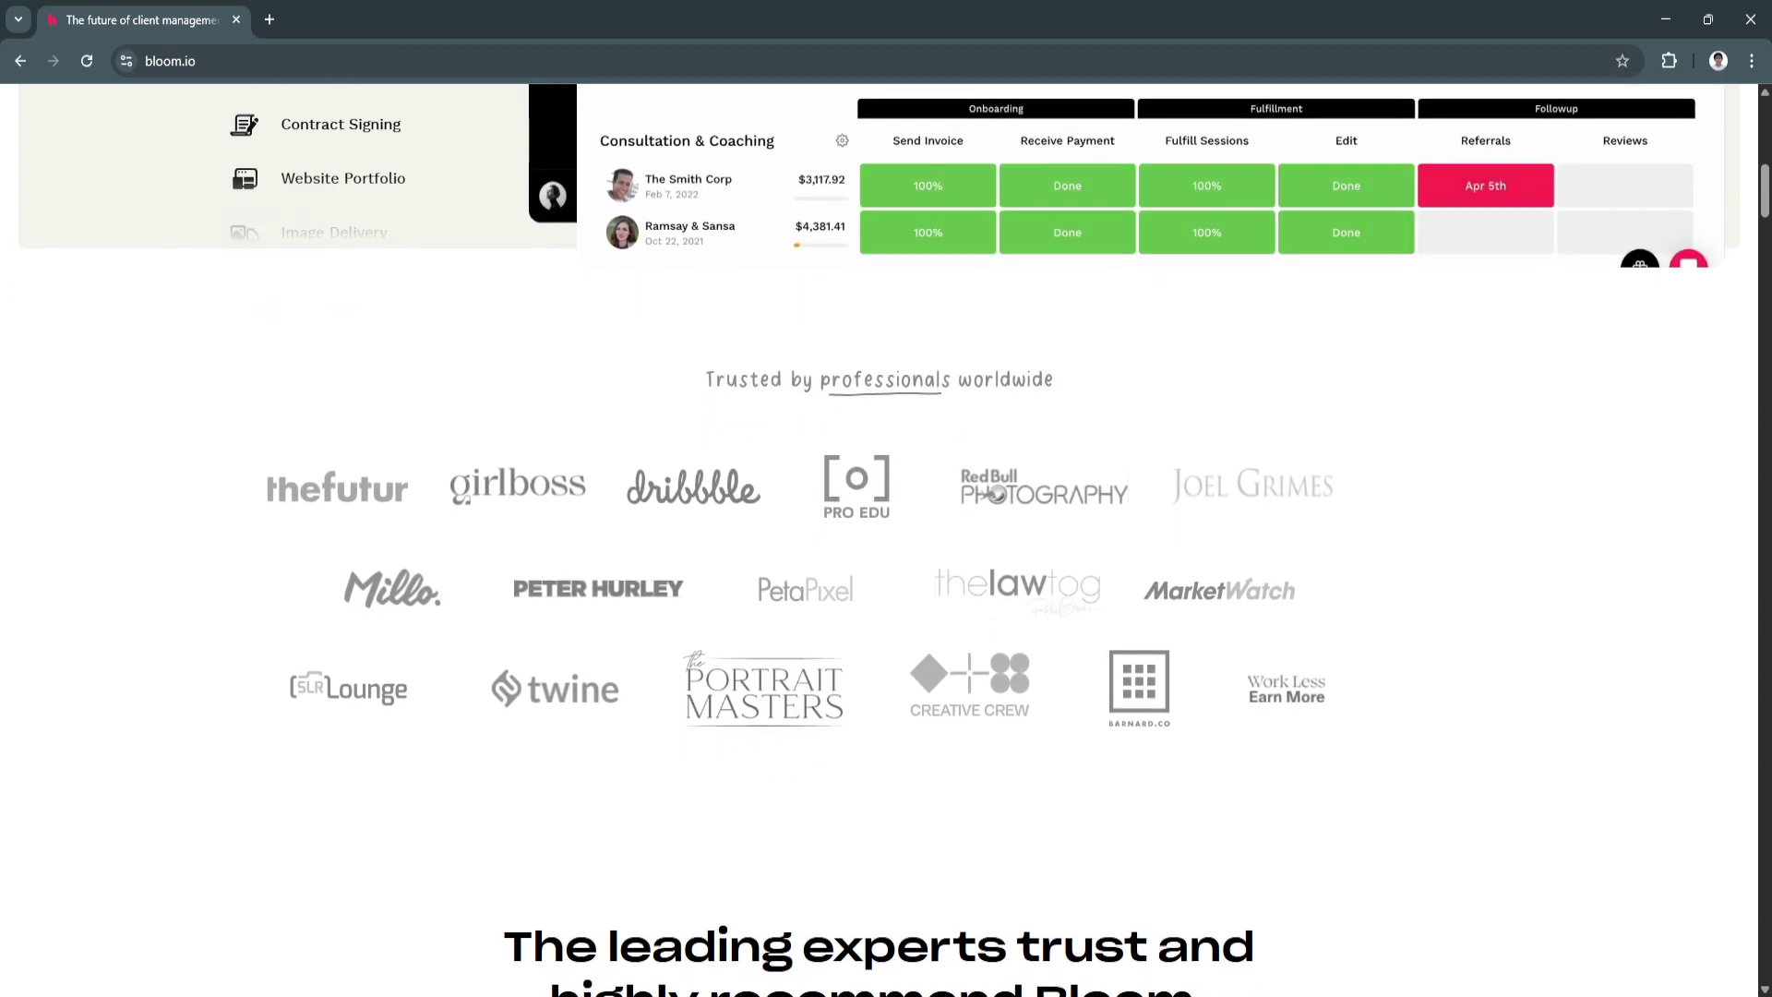
scroll(887, 553, "down", 1)
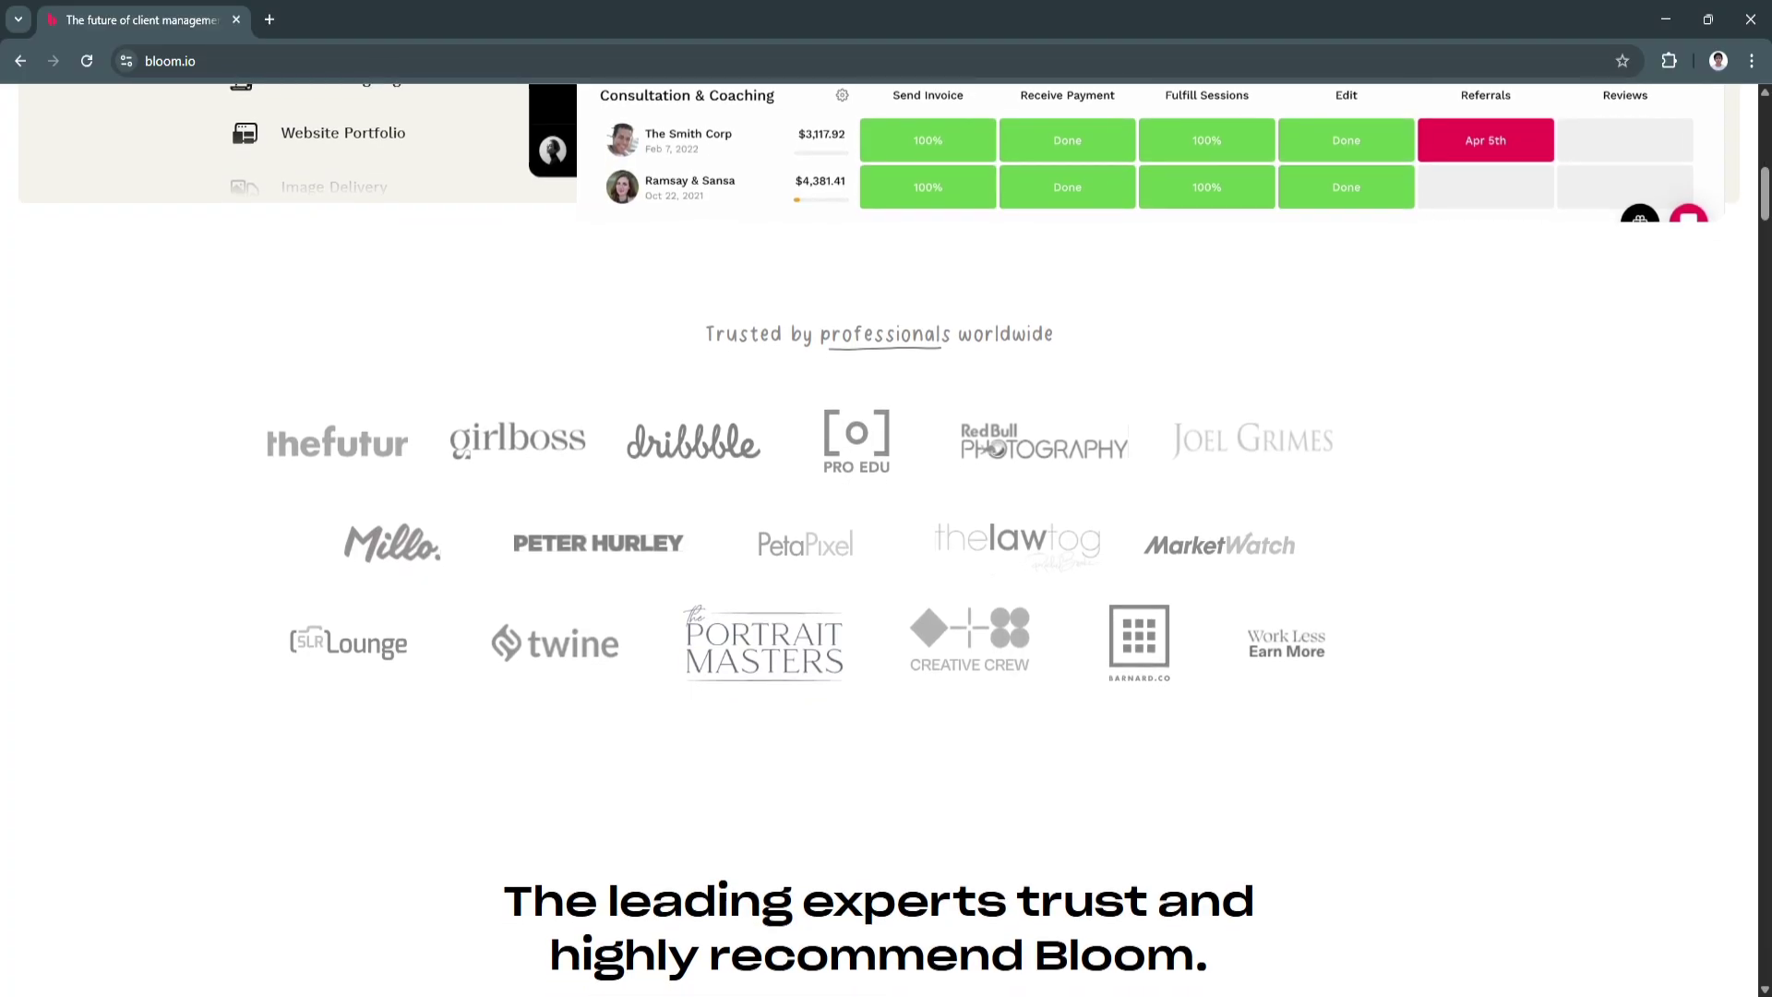
scroll(886, 555, "down", 1)
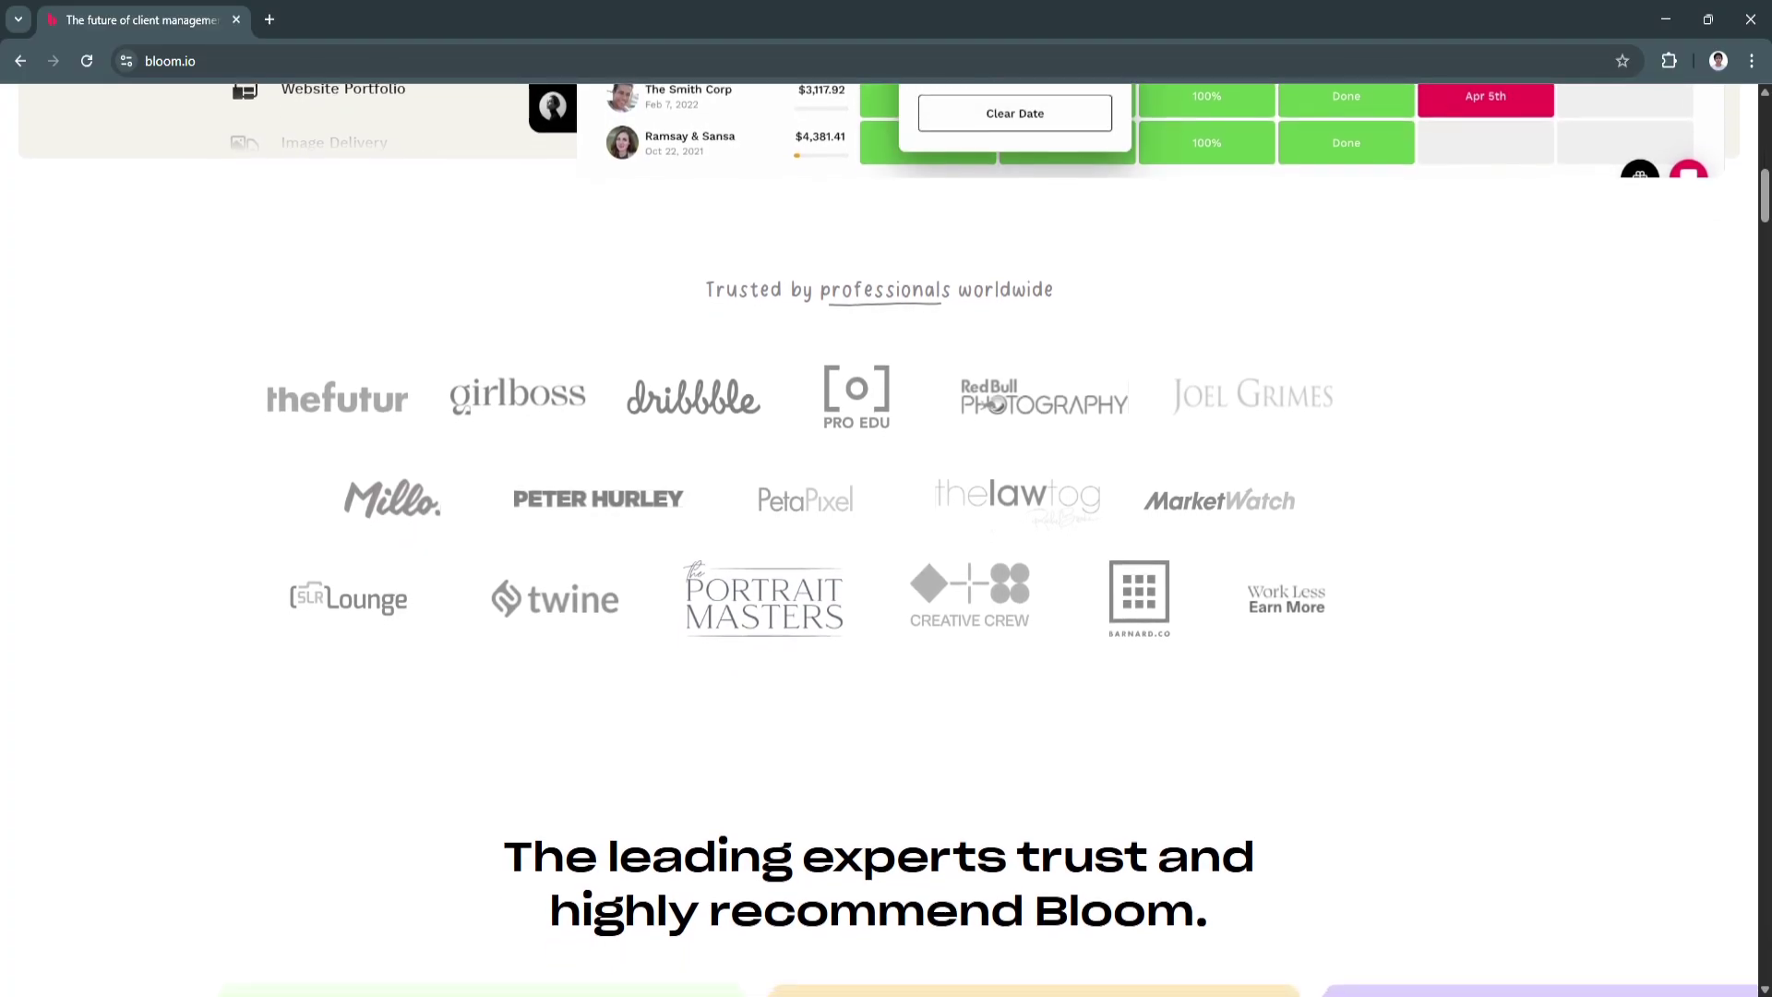
scroll(886, 554, "down", 1)
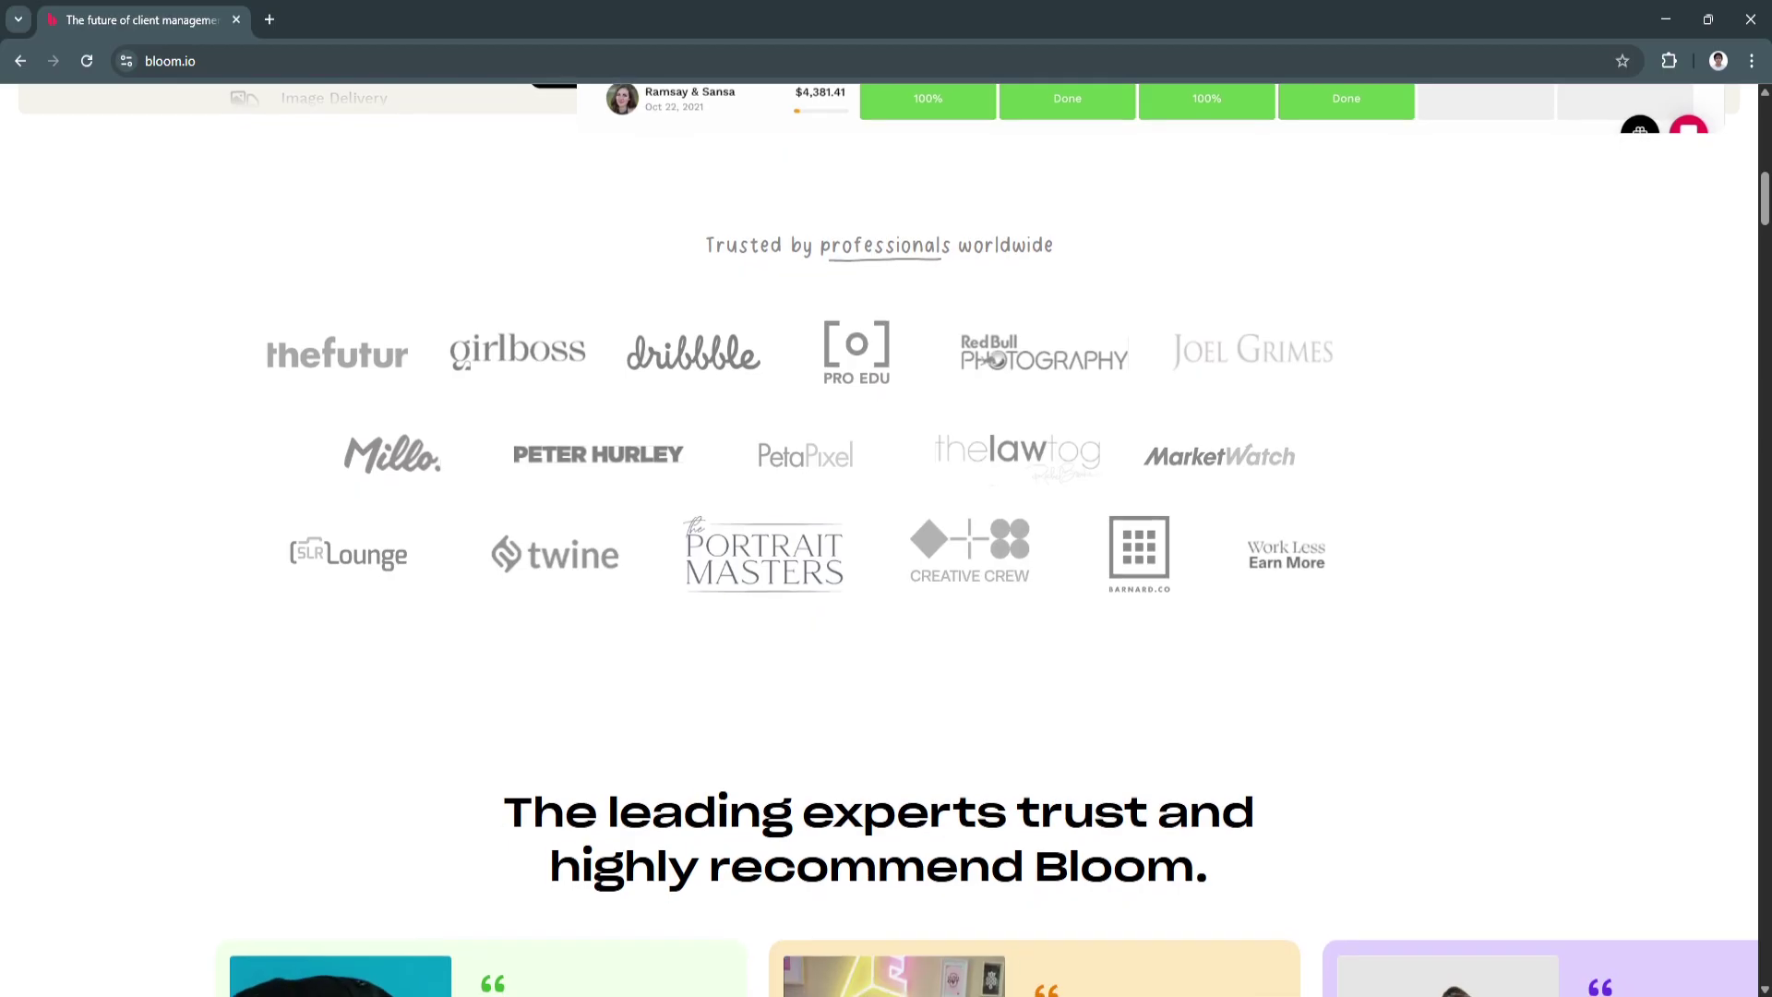
scroll(885, 553, "down", 1)
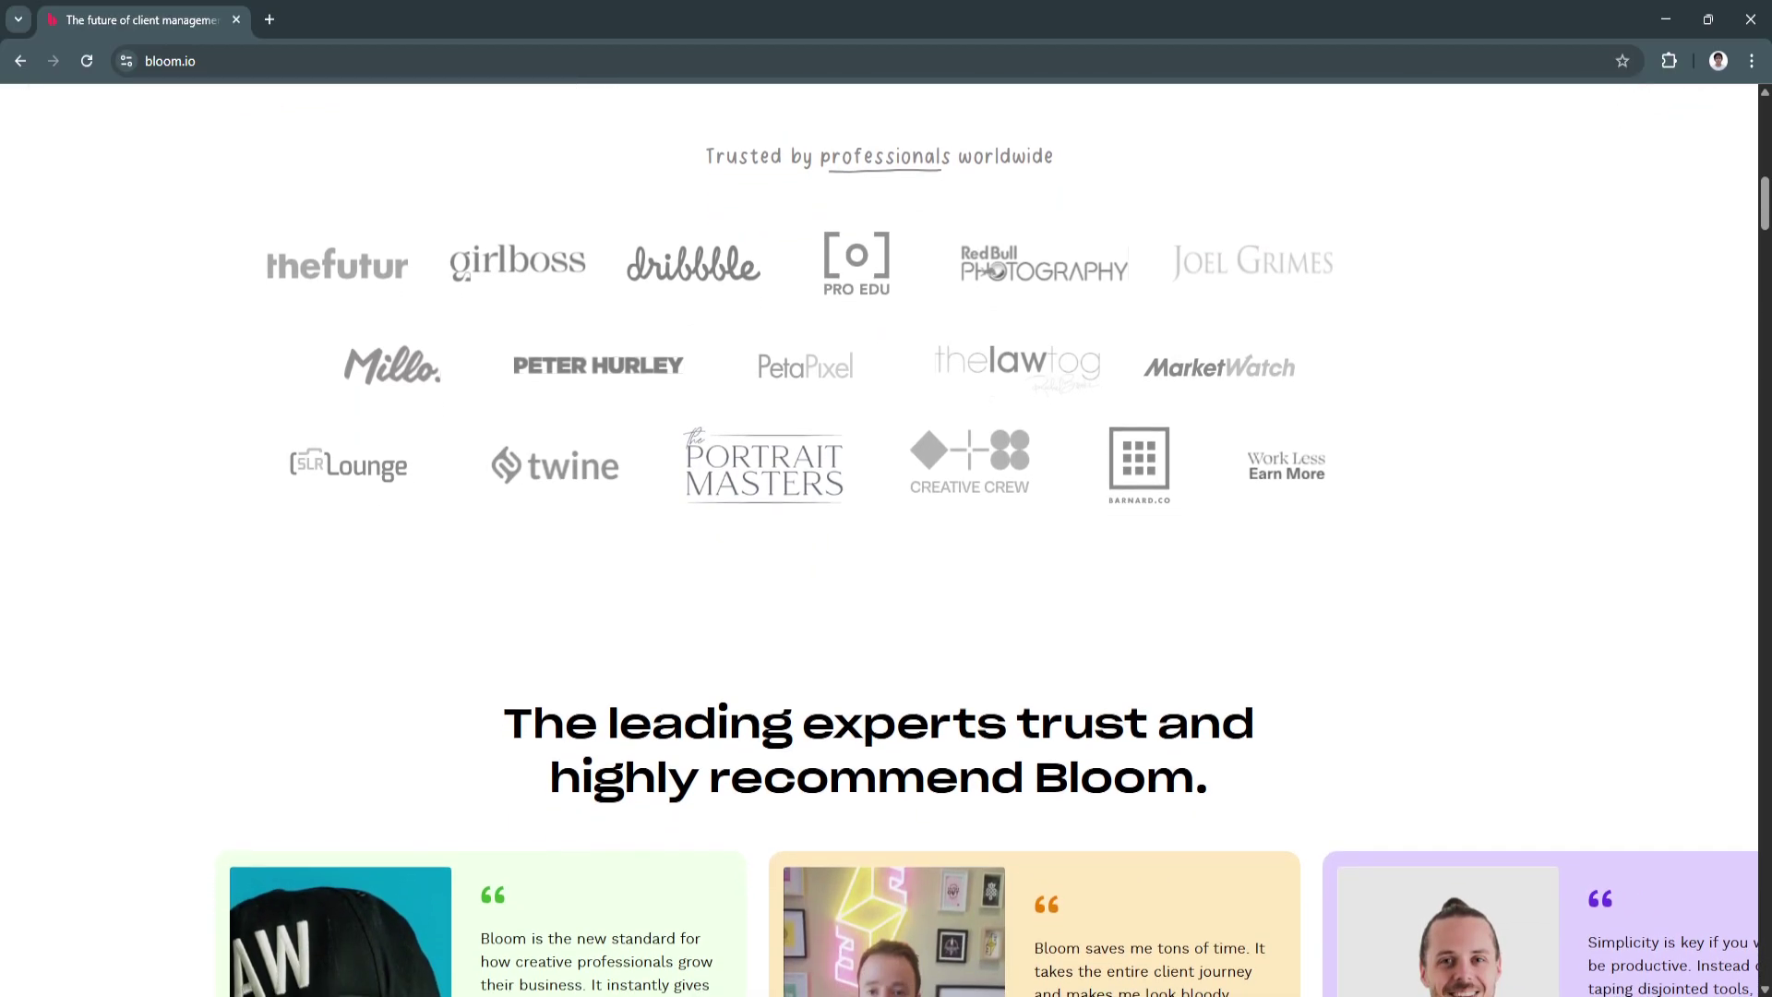
scroll(886, 554, "down", 1)
scroll(886, 554, "down", 1)
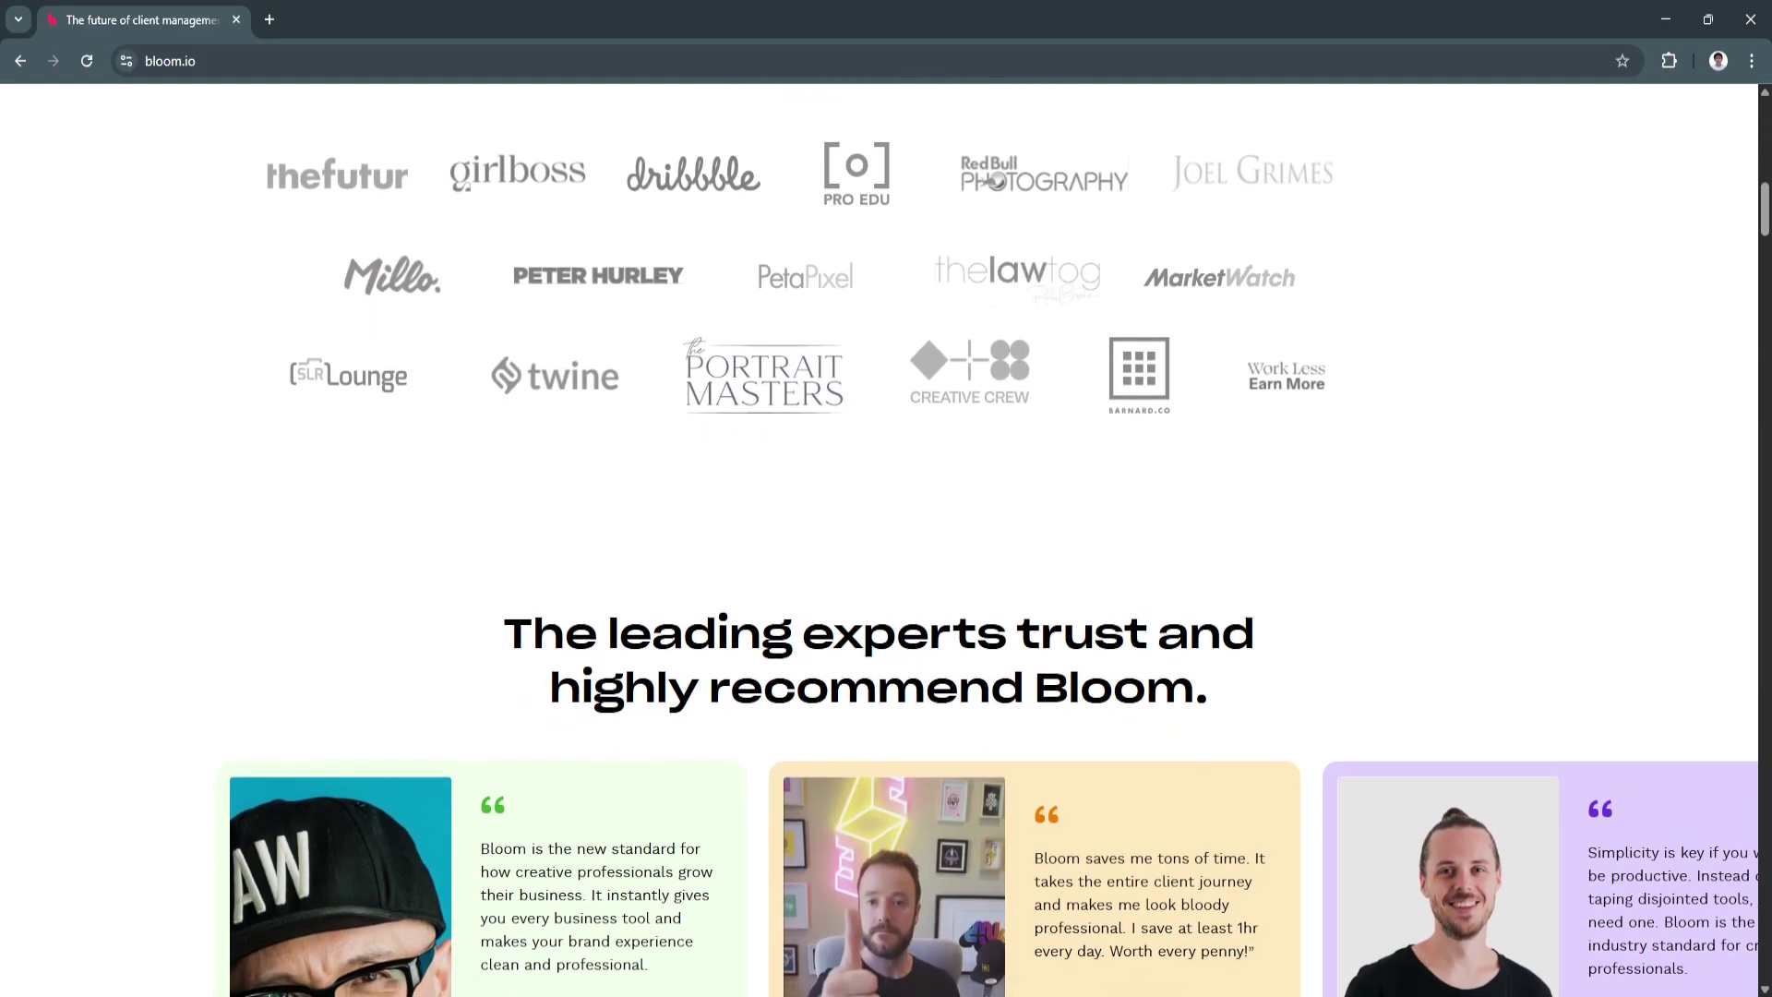
scroll(885, 555, "down", 1)
scroll(886, 554, "down", 1)
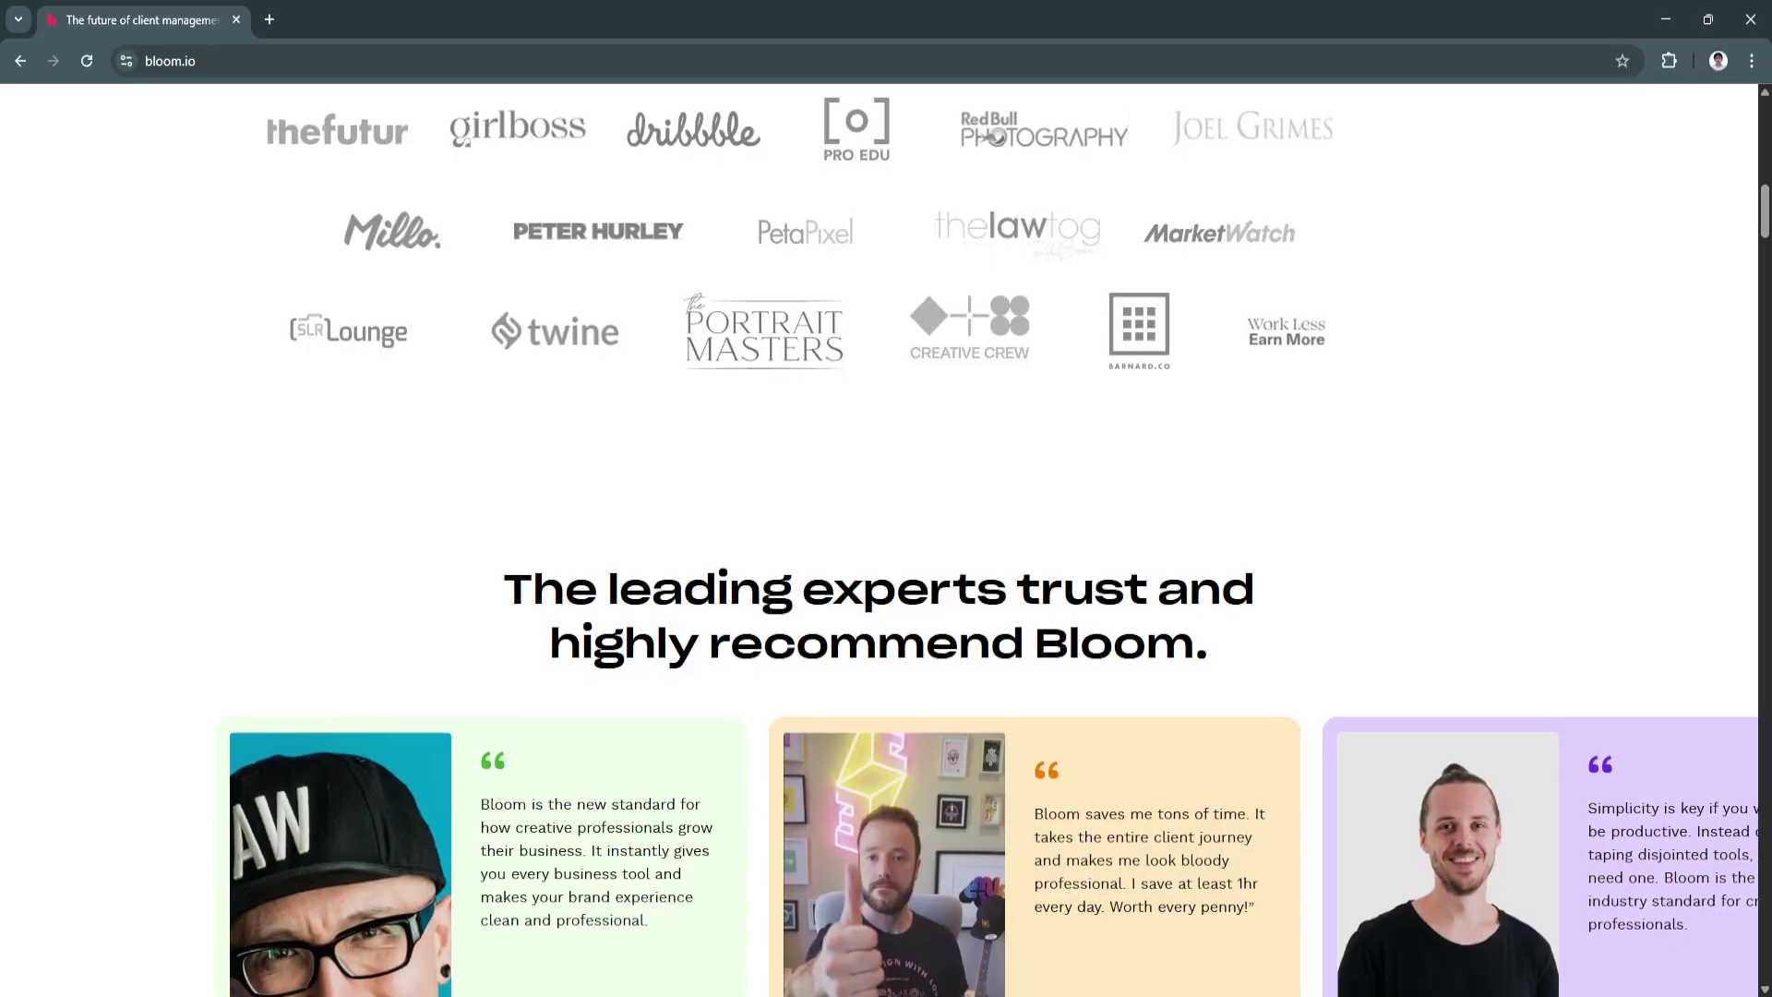
scroll(886, 553, "down", 1)
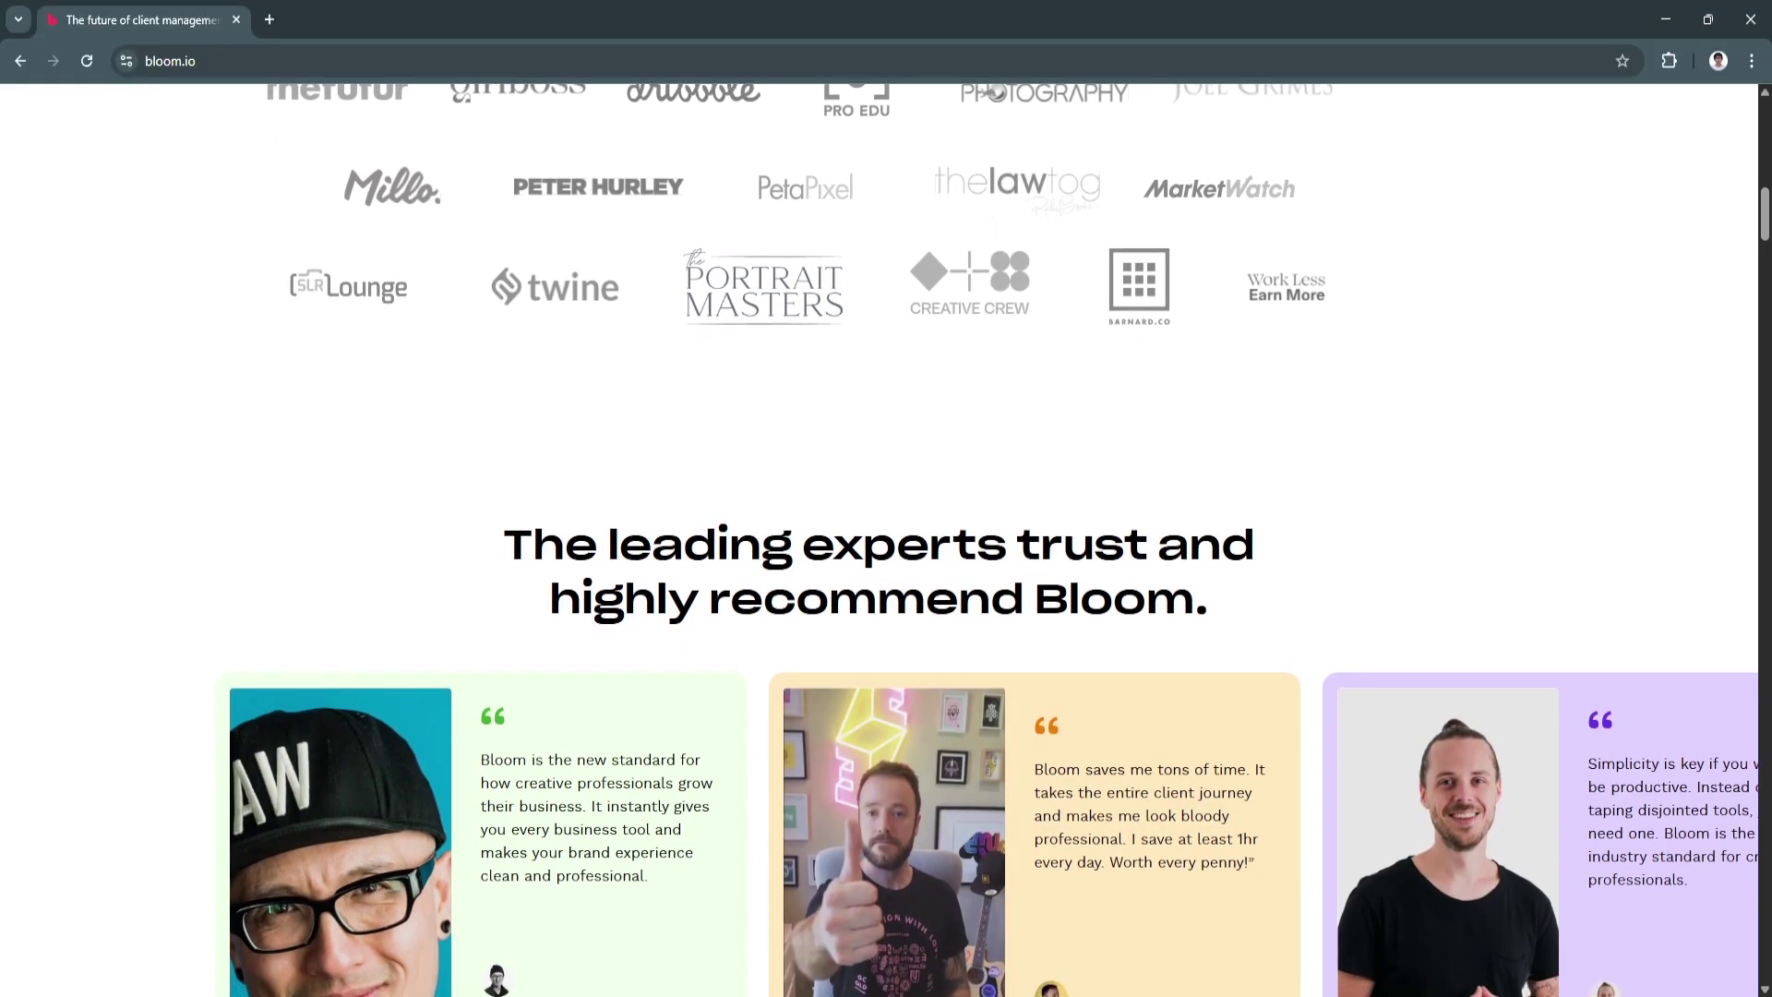
scroll(887, 555, "down", 1)
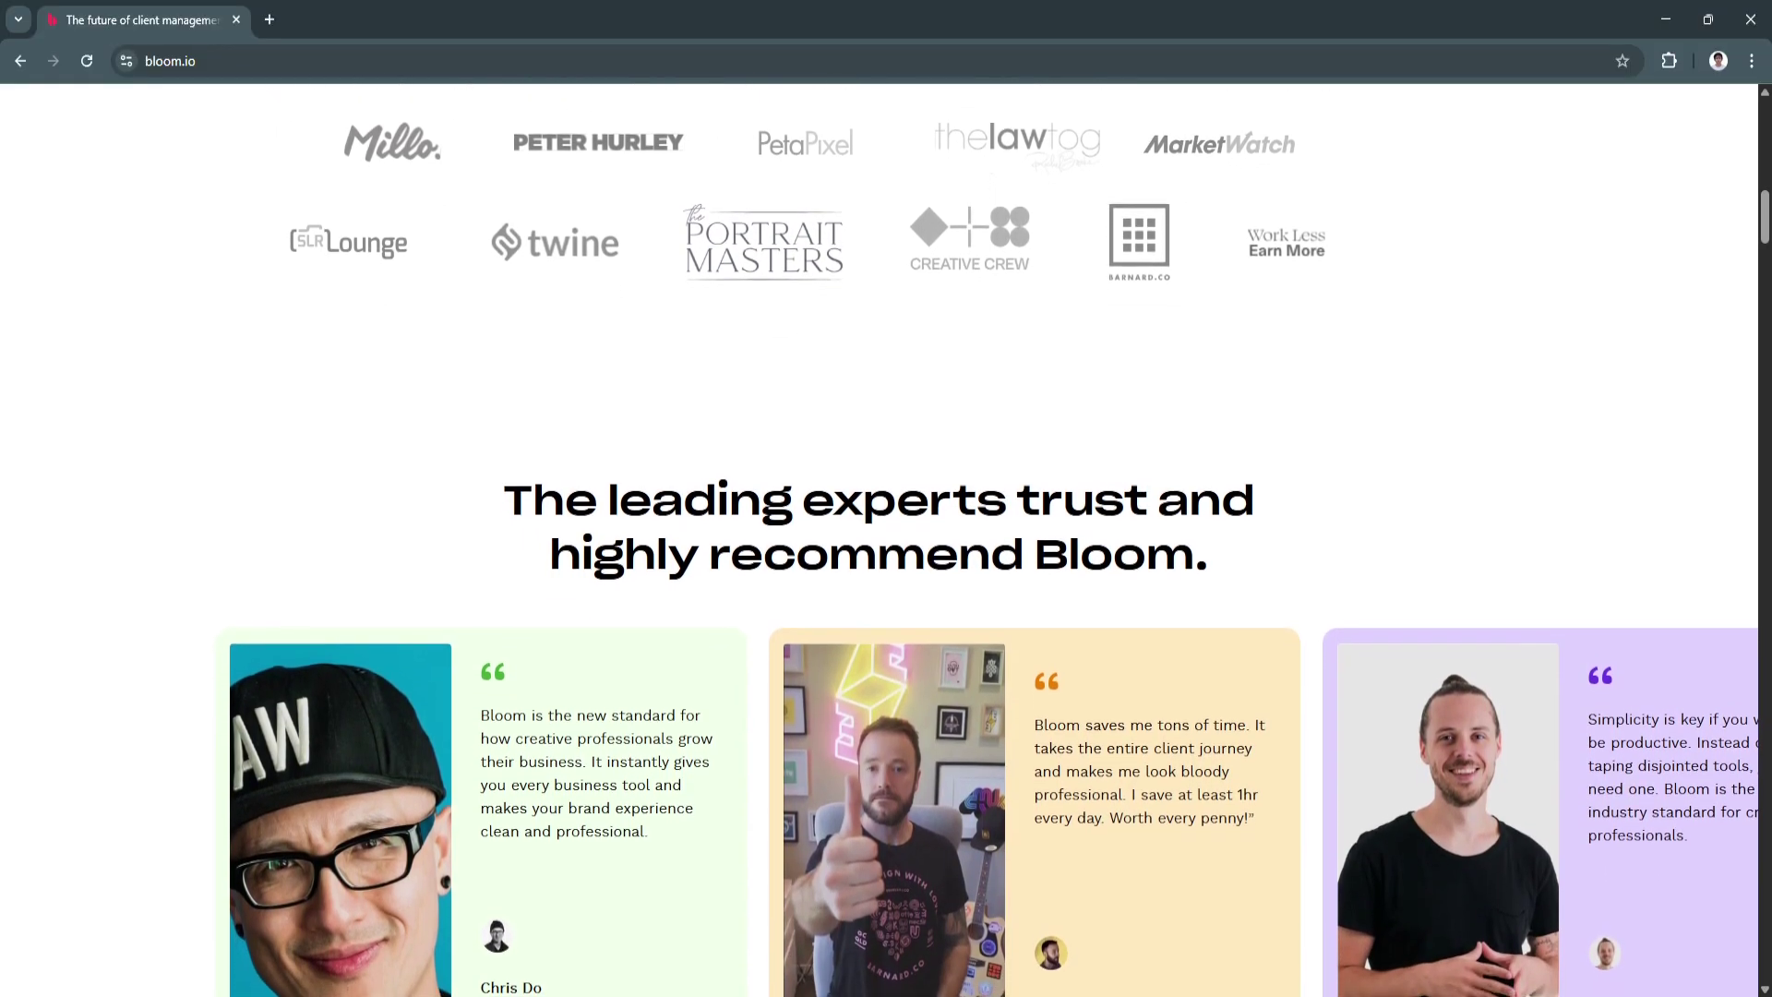
scroll(886, 554, "down", 1)
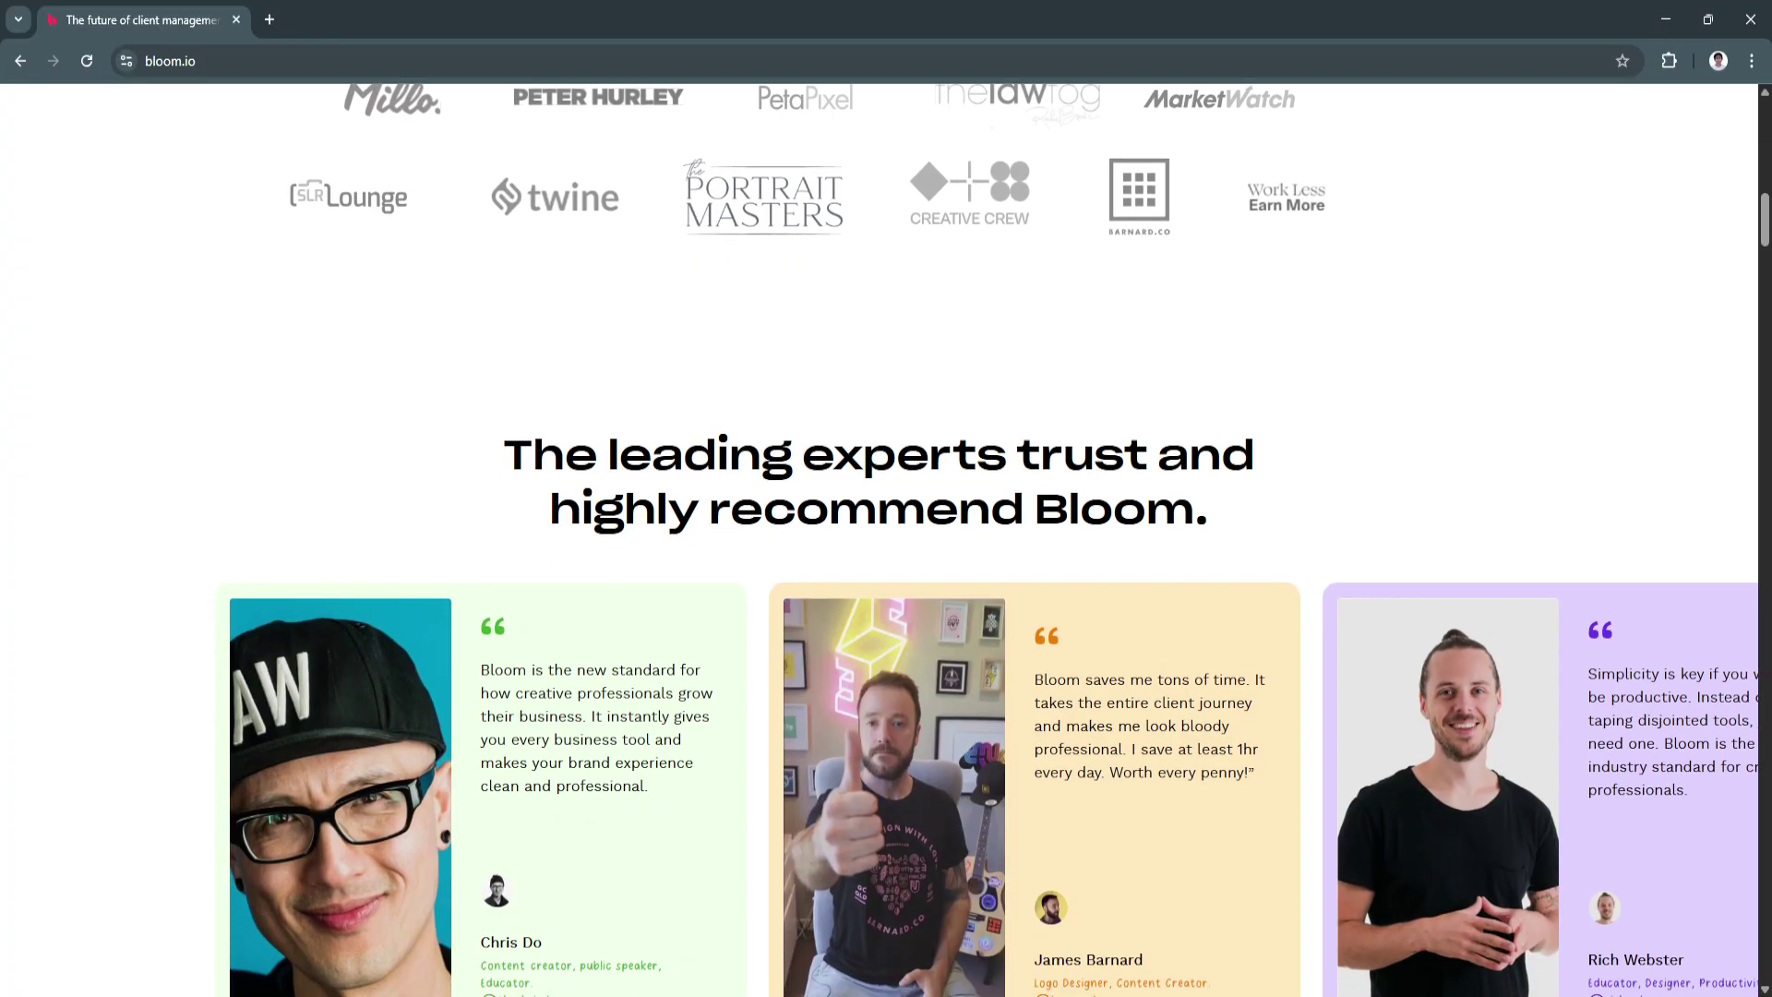
scroll(887, 555, "down", 1)
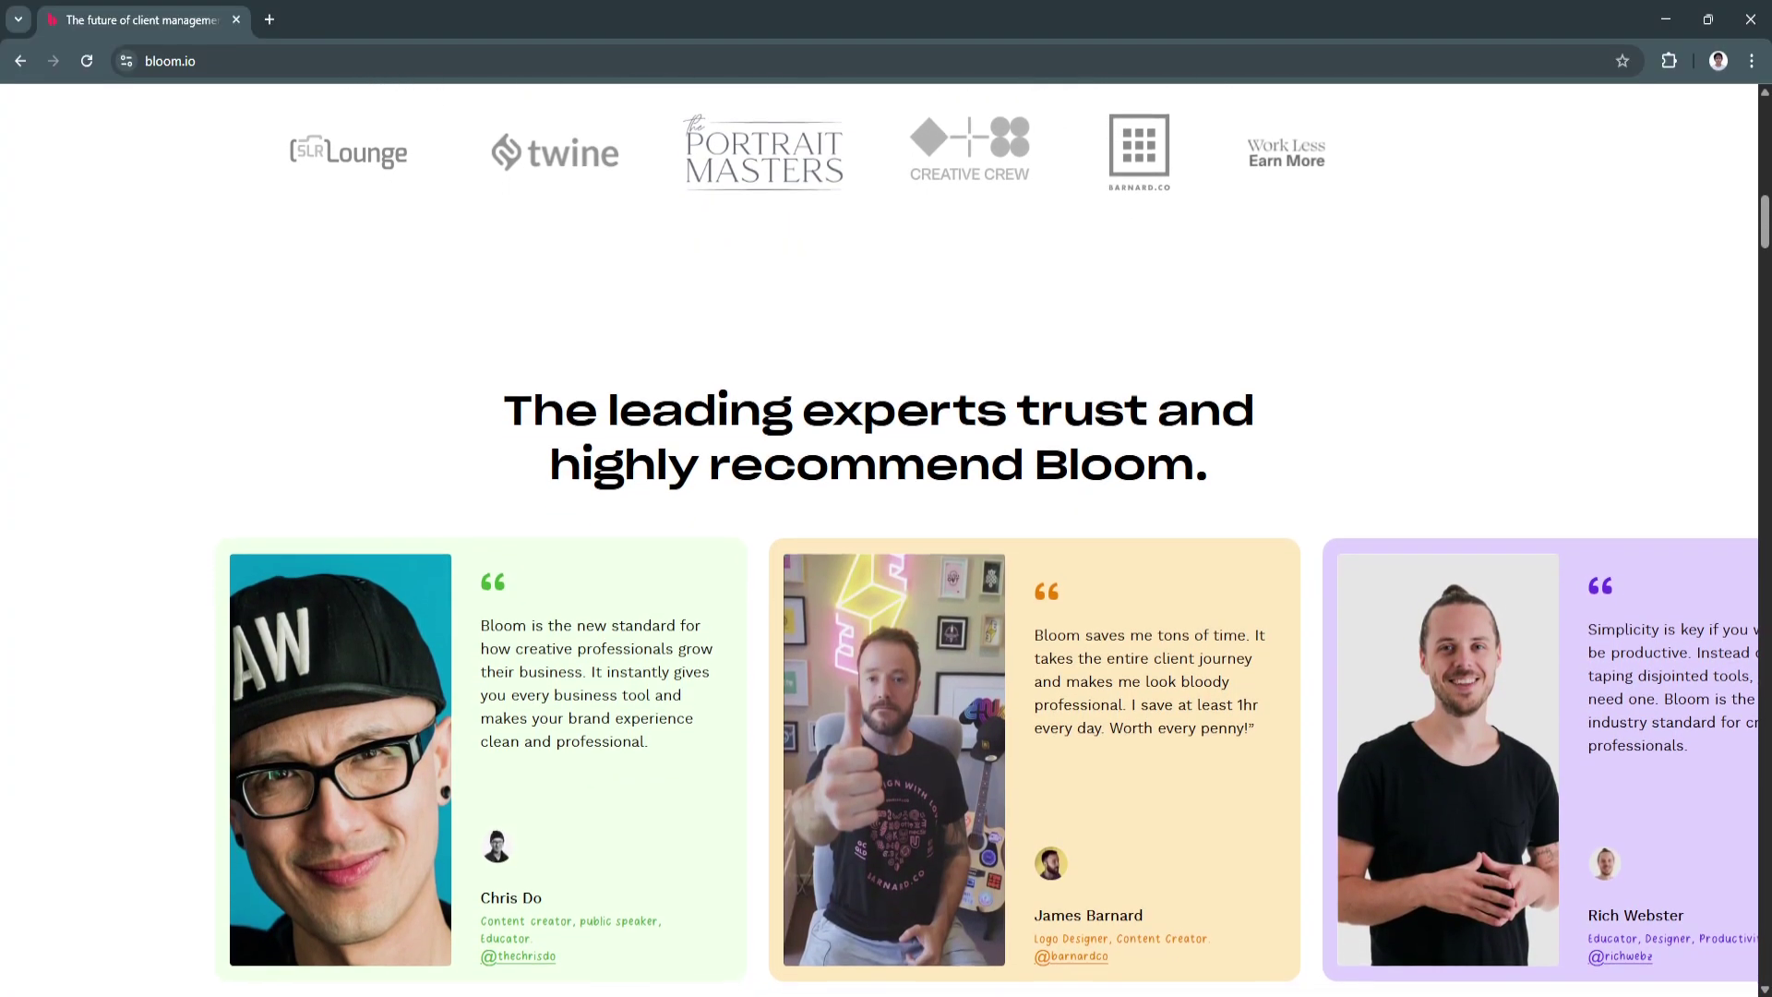
scroll(886, 553, "down", 1)
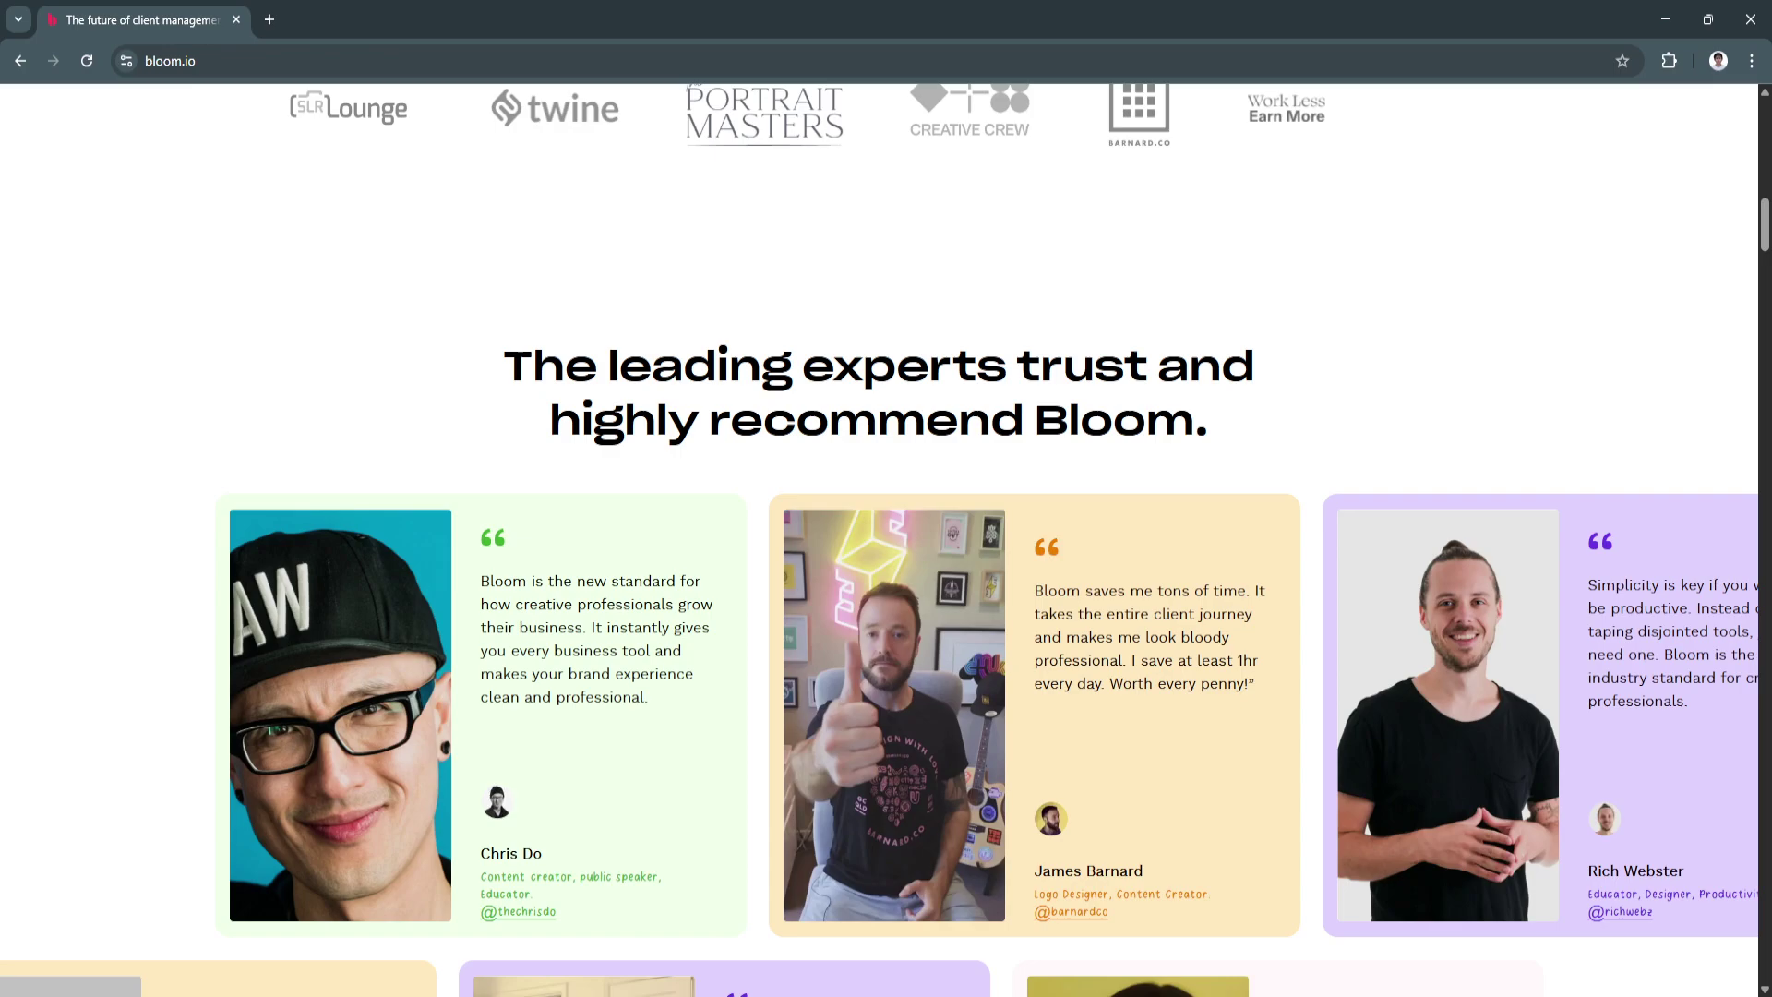
scroll(886, 553, "down", 1)
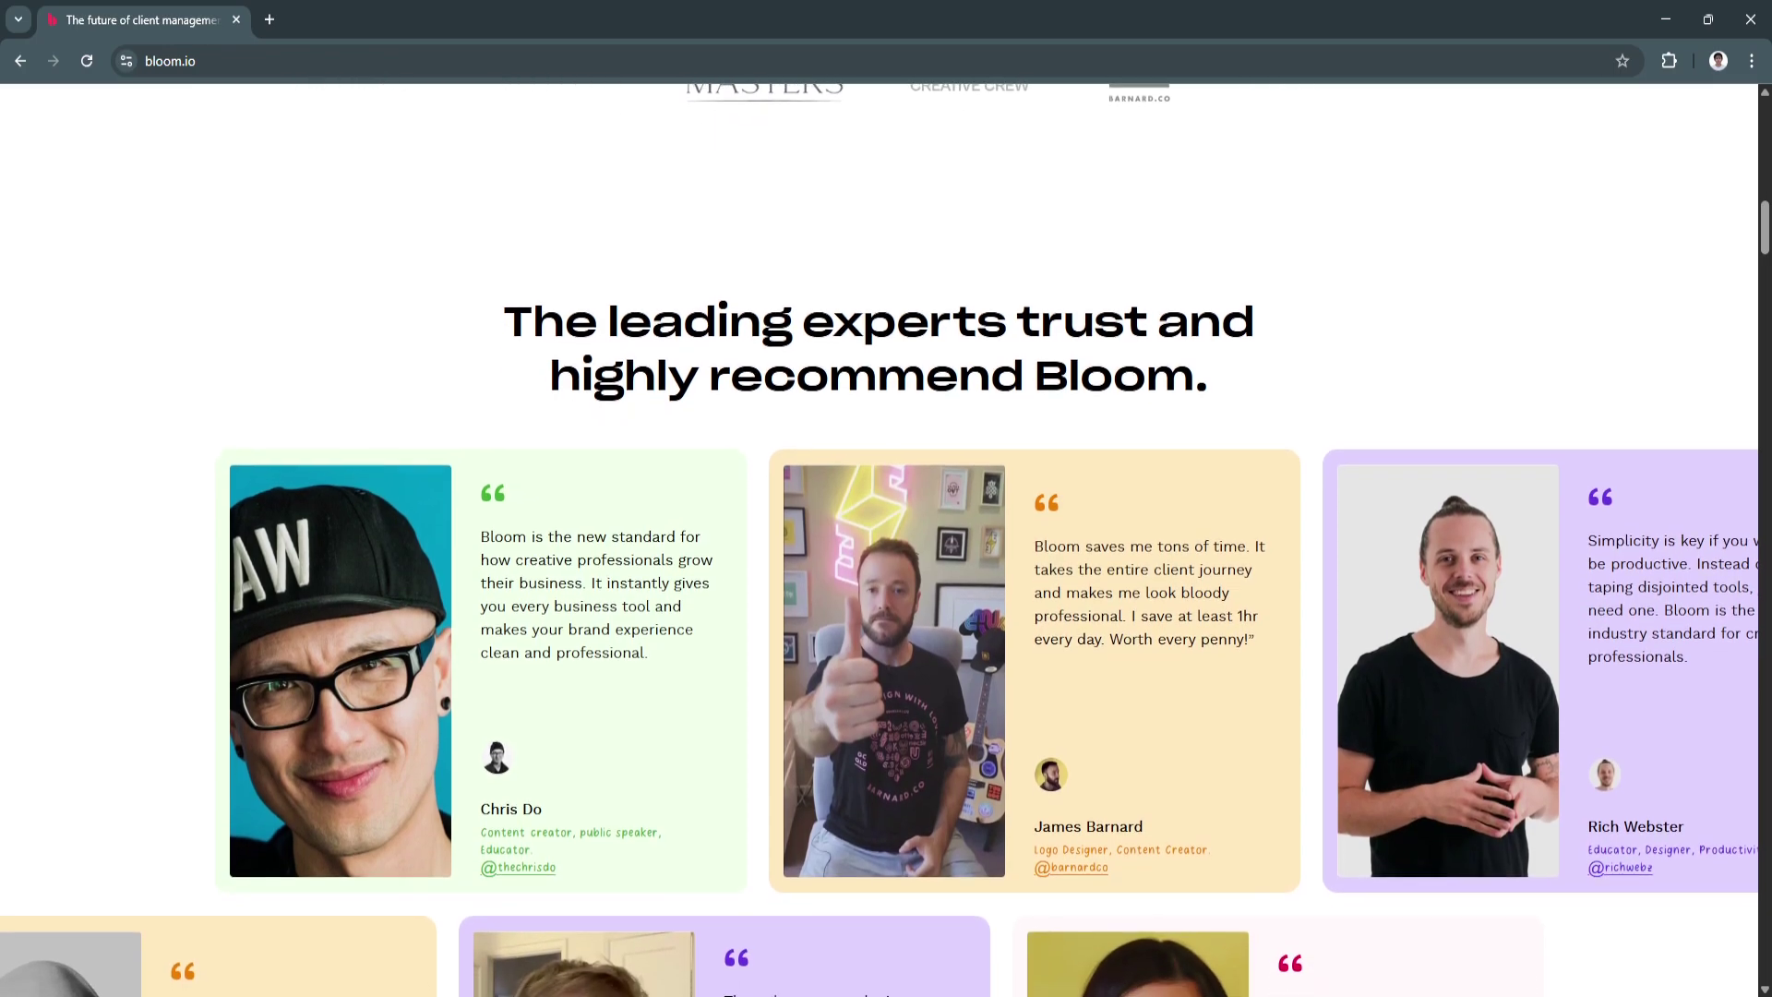
scroll(886, 555, "down", 1)
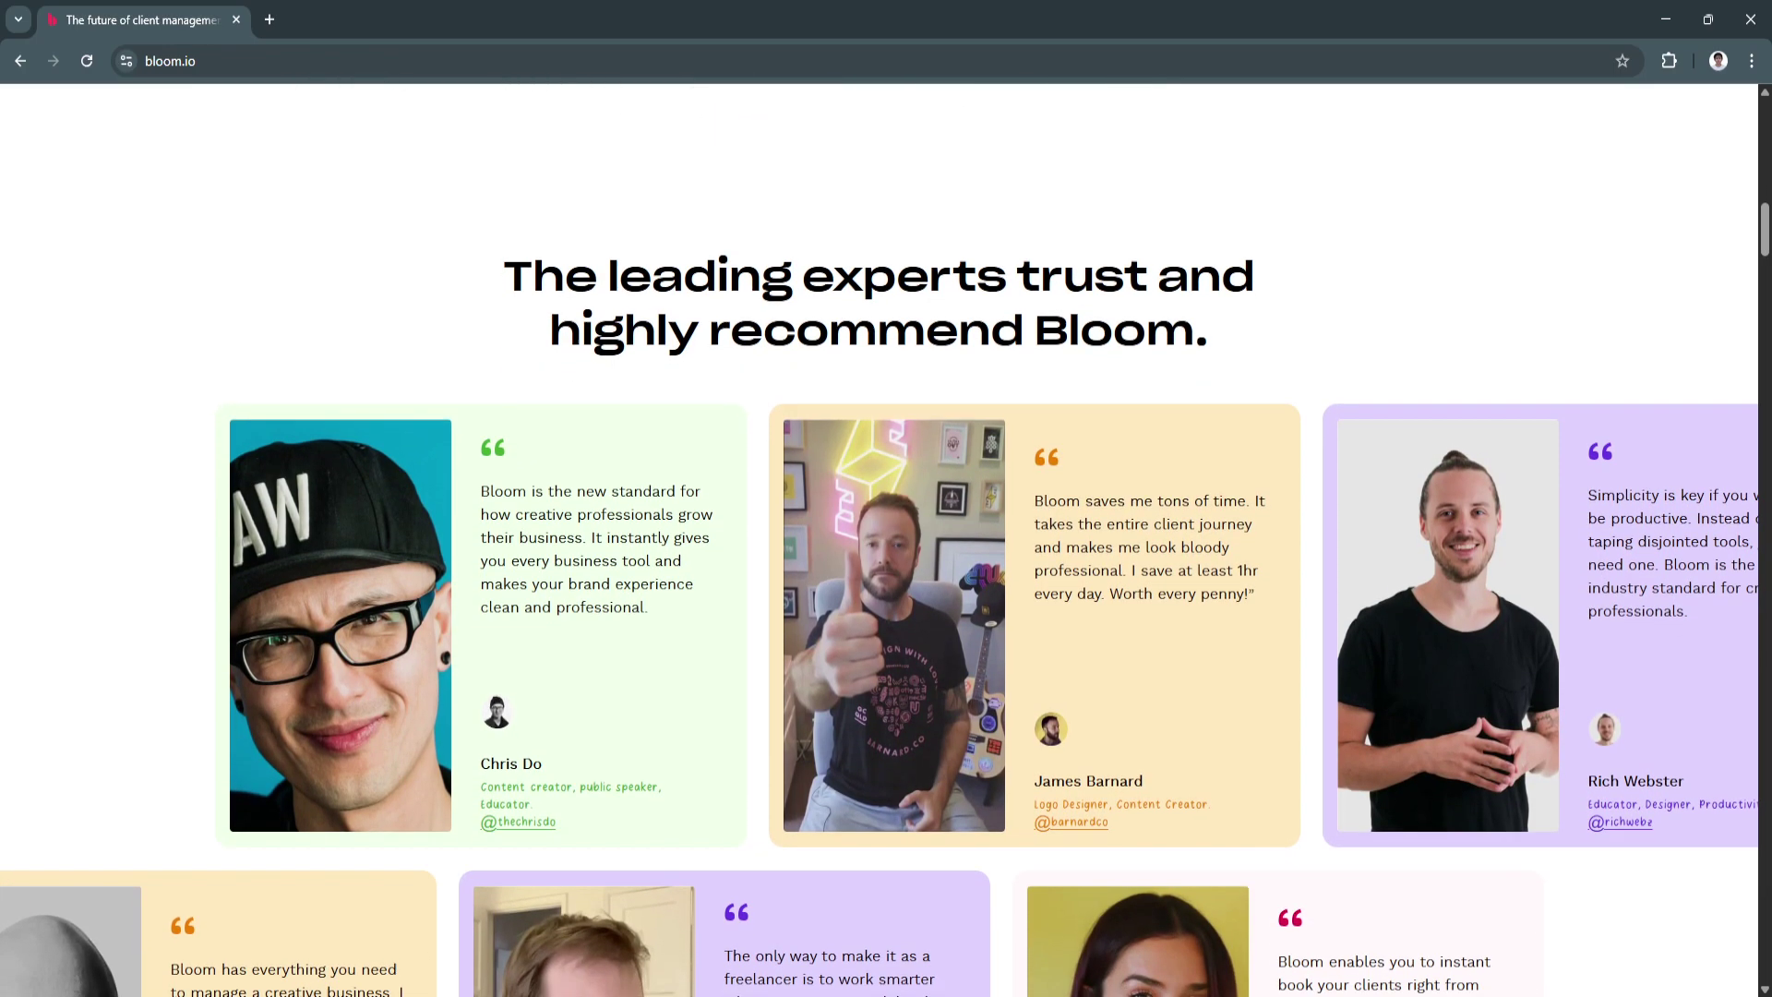
scroll(886, 554, "down", 1)
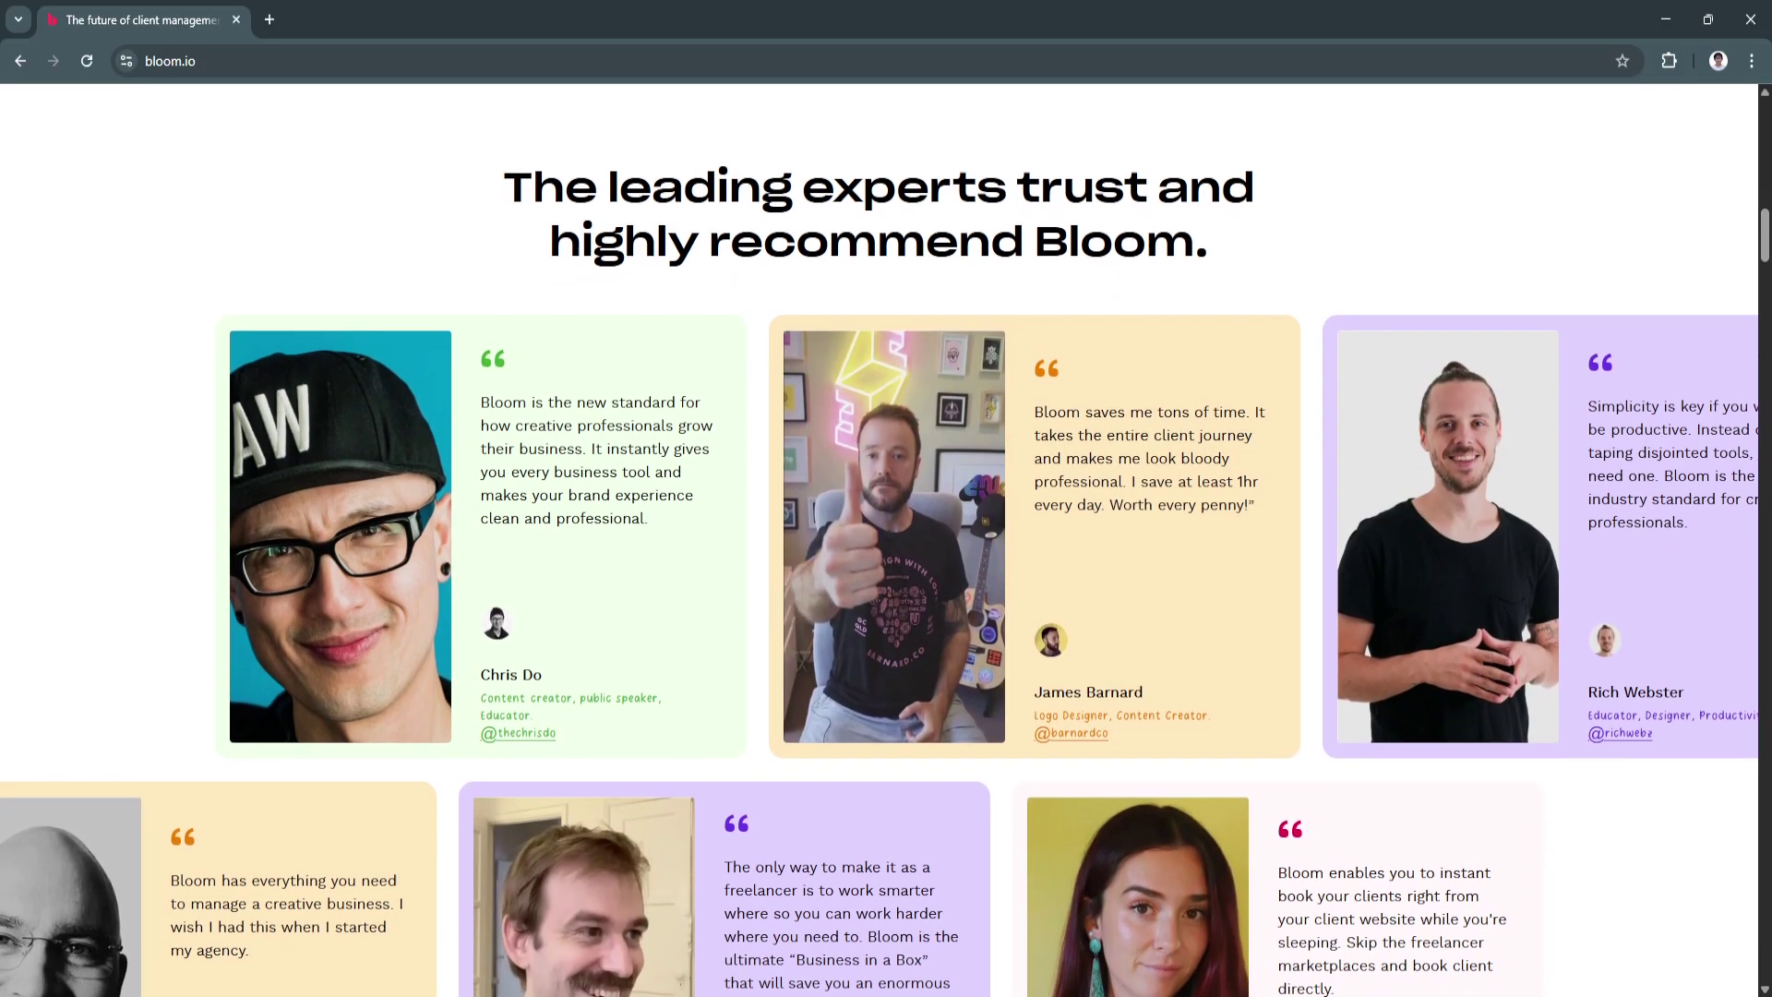
scroll(887, 554, "down", 1)
scroll(886, 554, "down", 1)
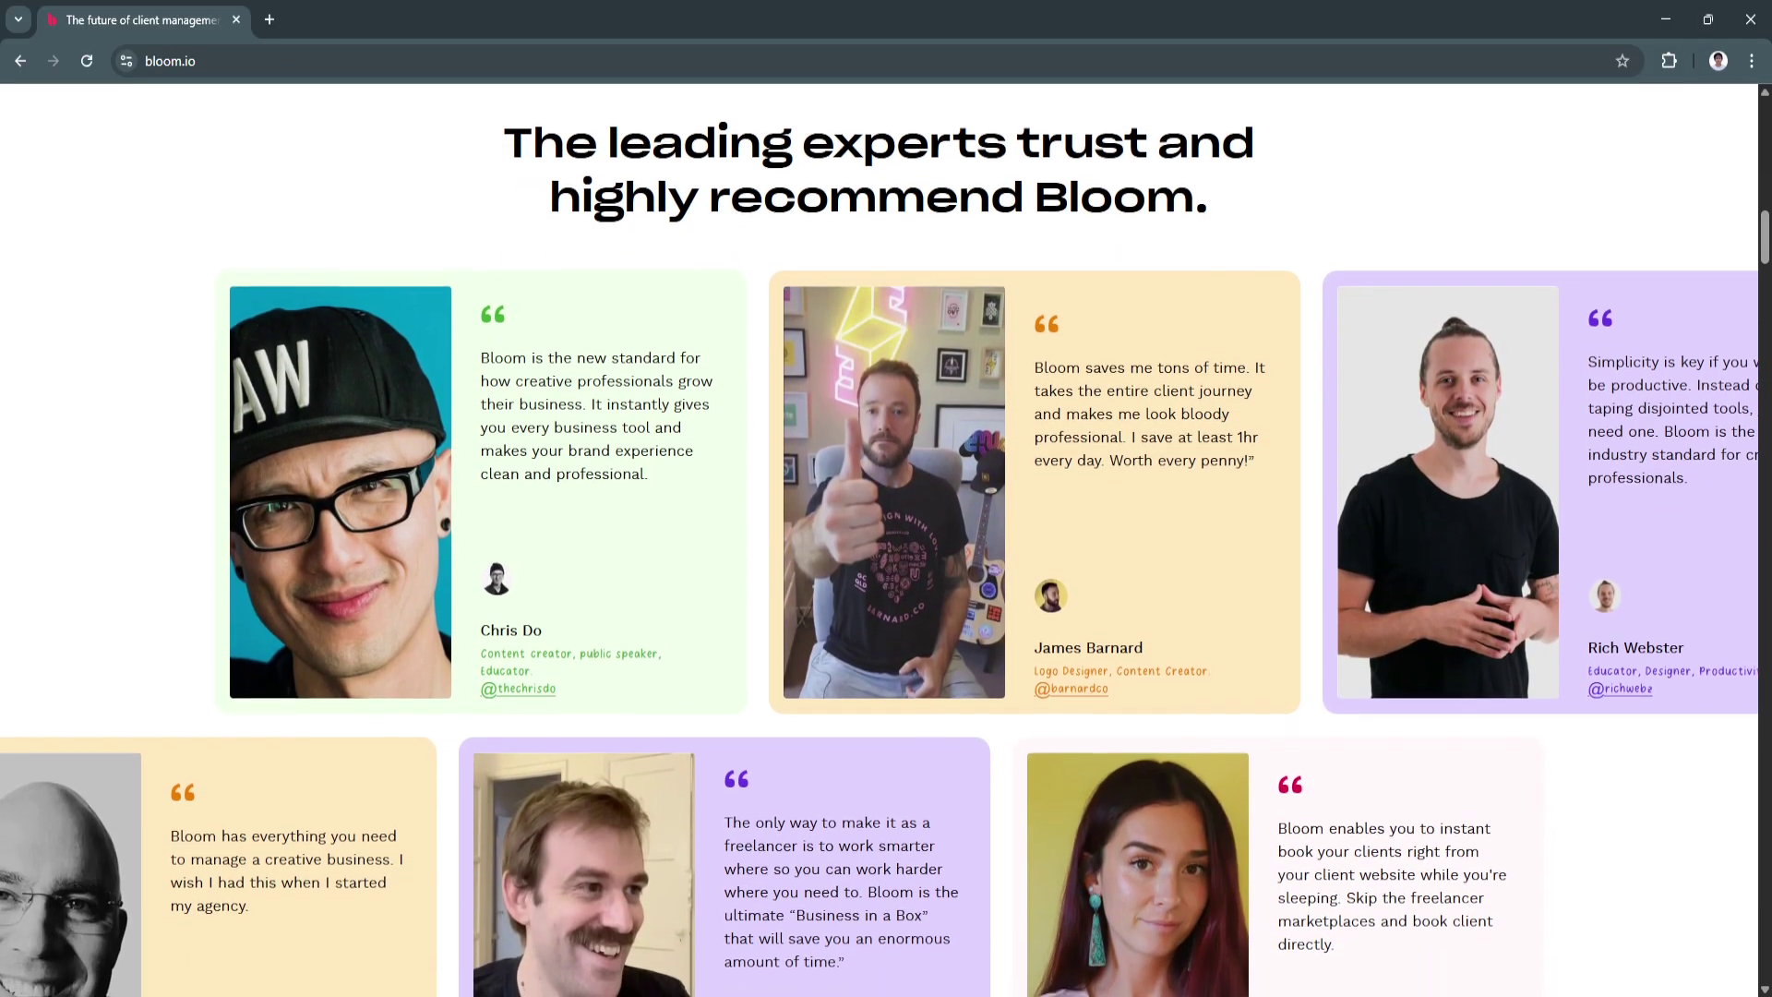
scroll(886, 554, "down", 1)
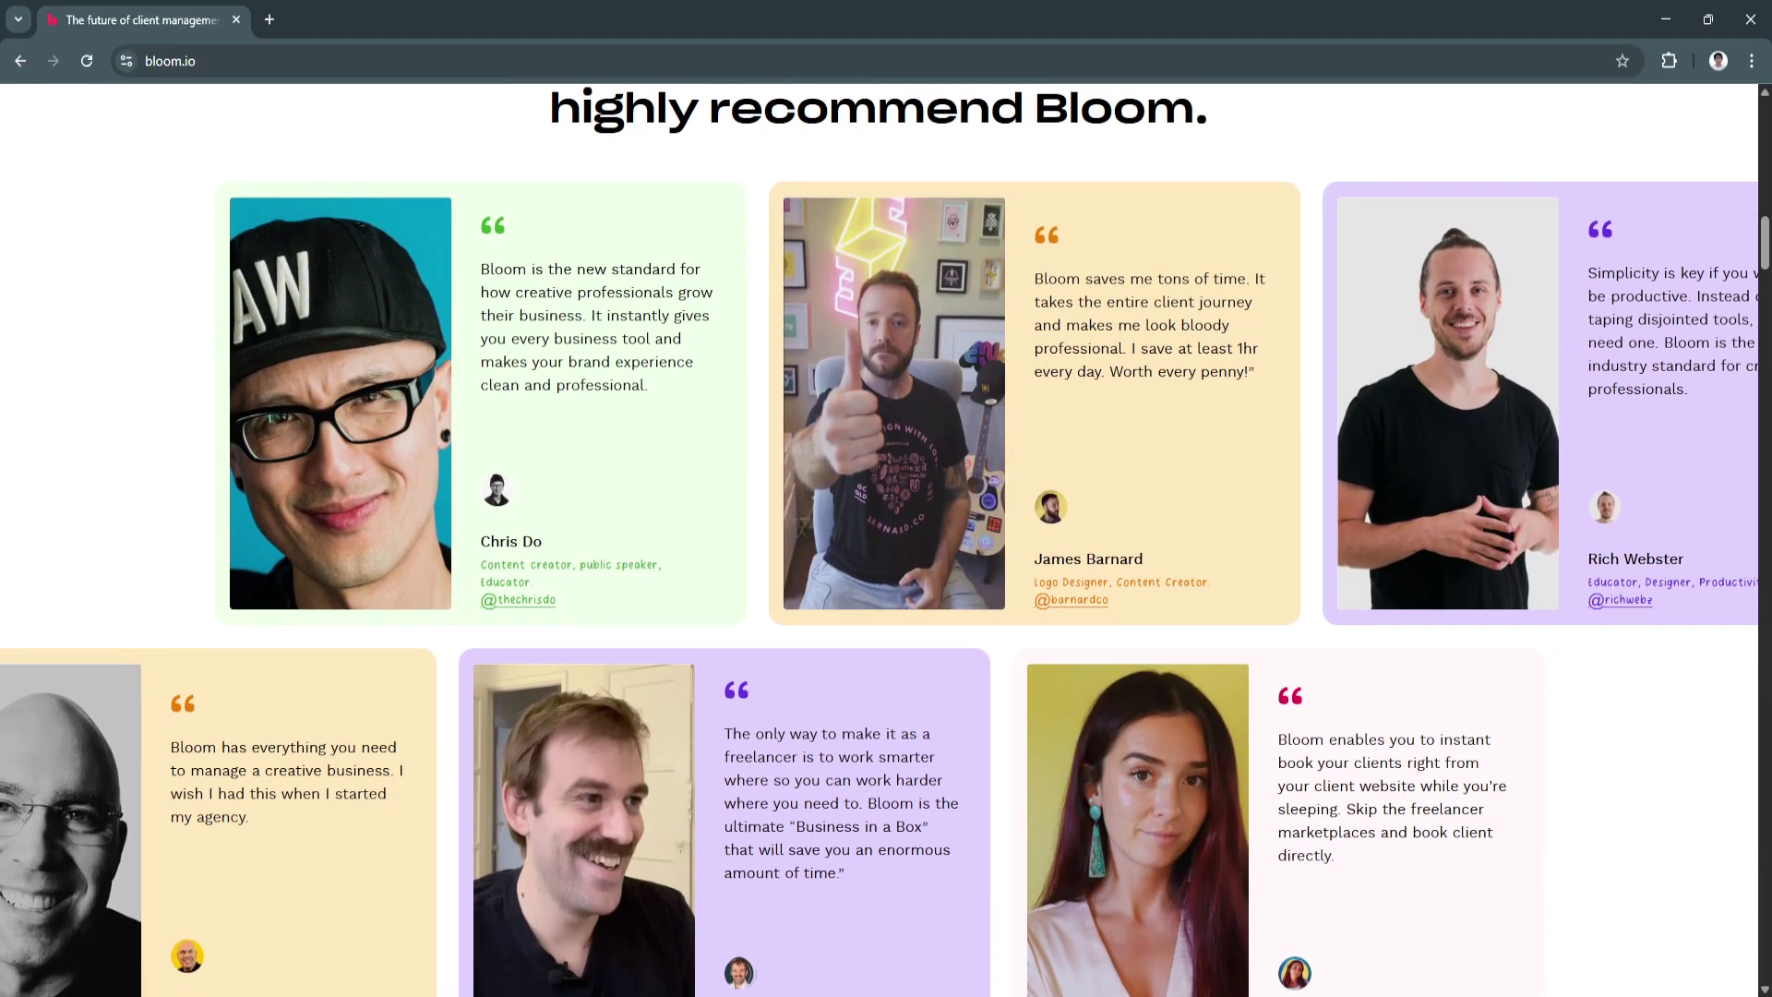
scroll(887, 555, "down", 1)
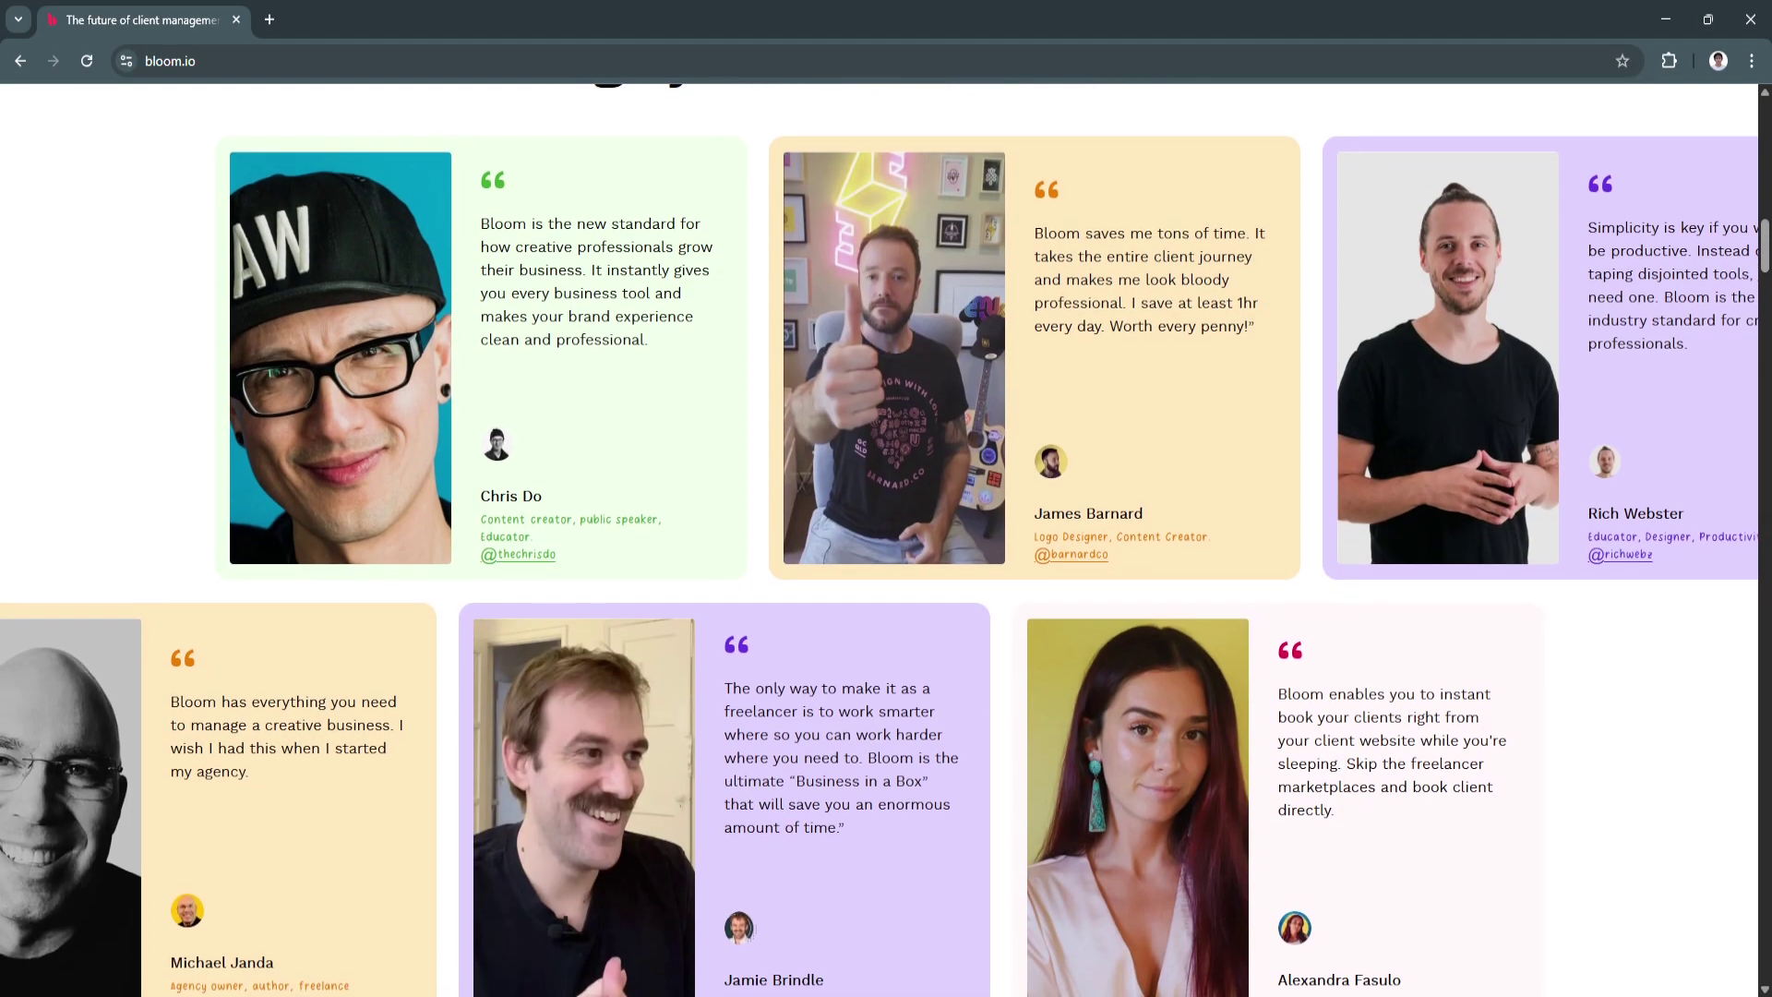
scroll(885, 553, "down", 1)
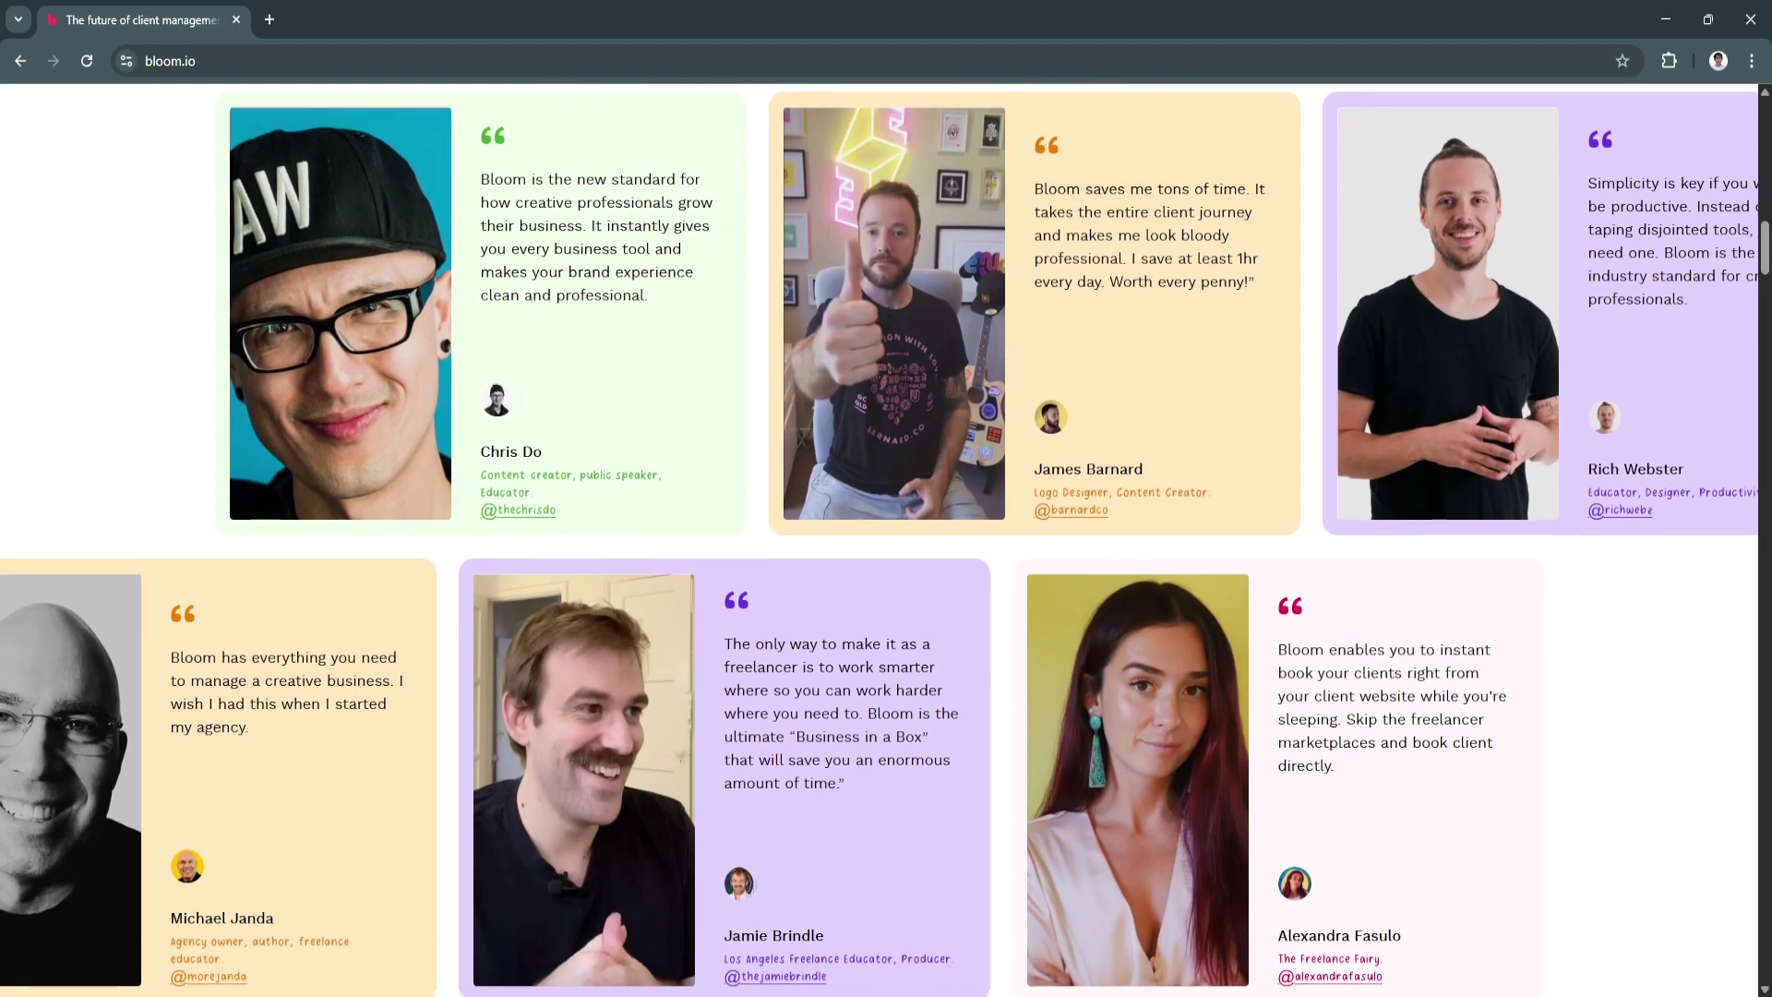
scroll(886, 554, "down", 1)
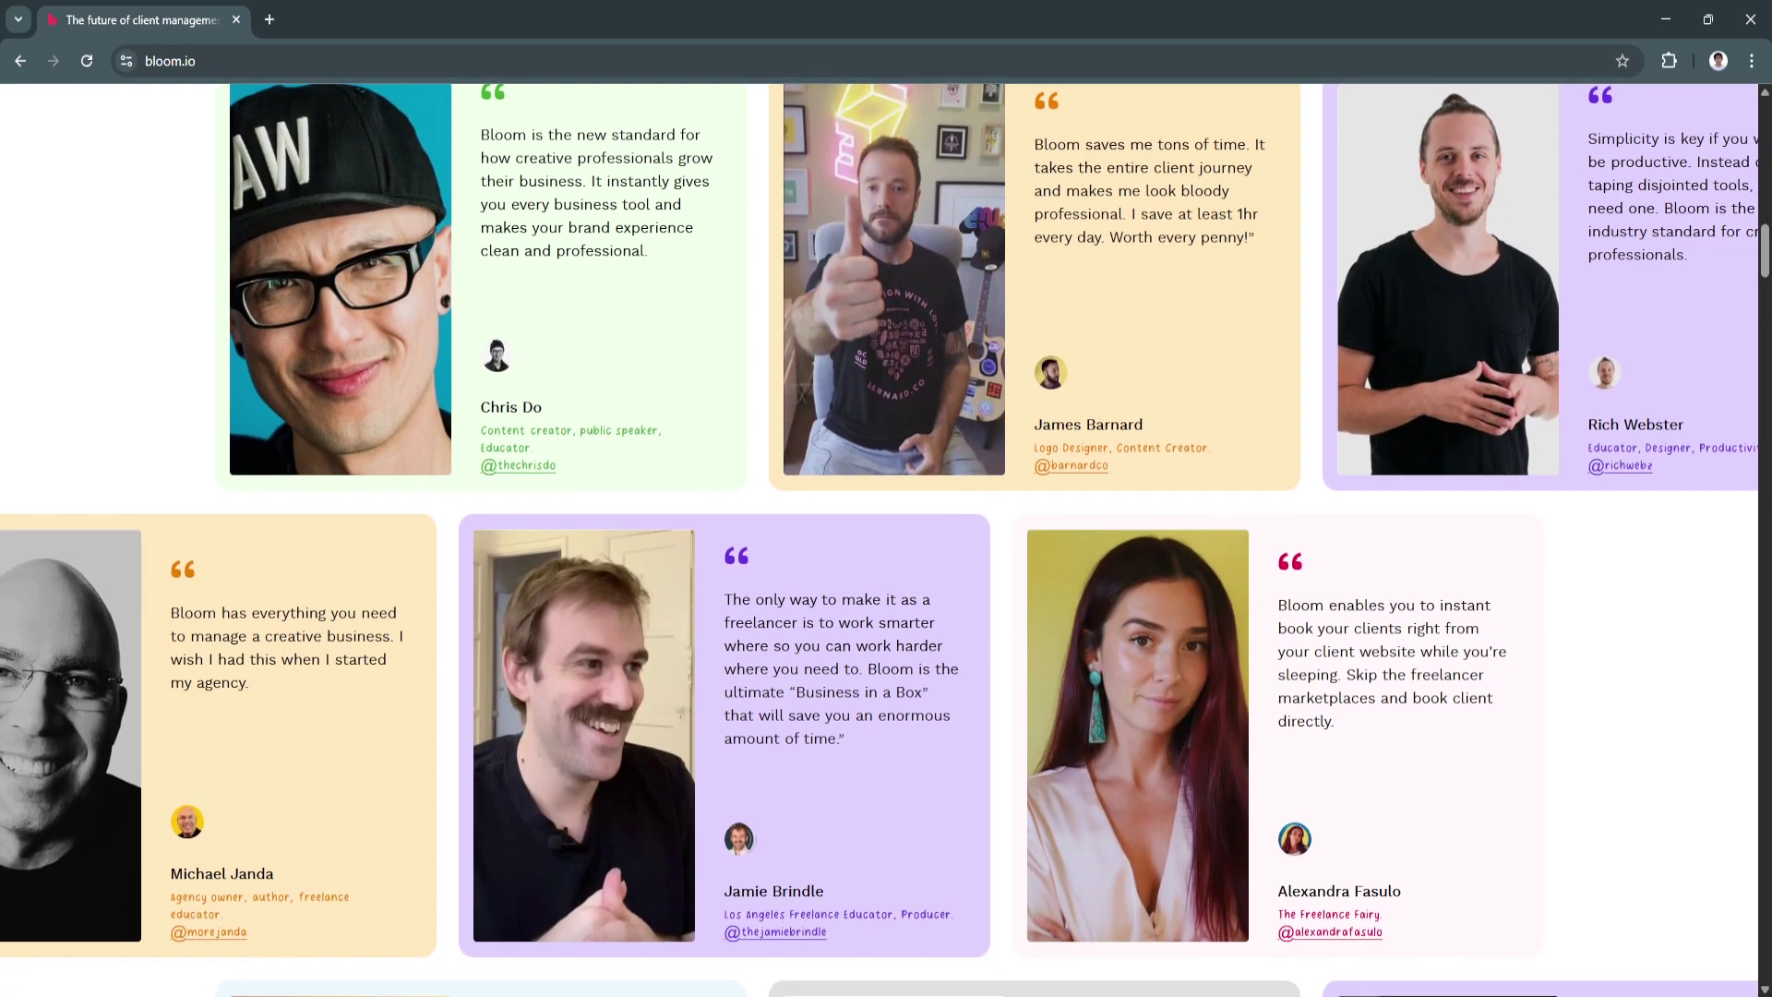
scroll(886, 553, "down", 1)
scroll(886, 555, "down", 1)
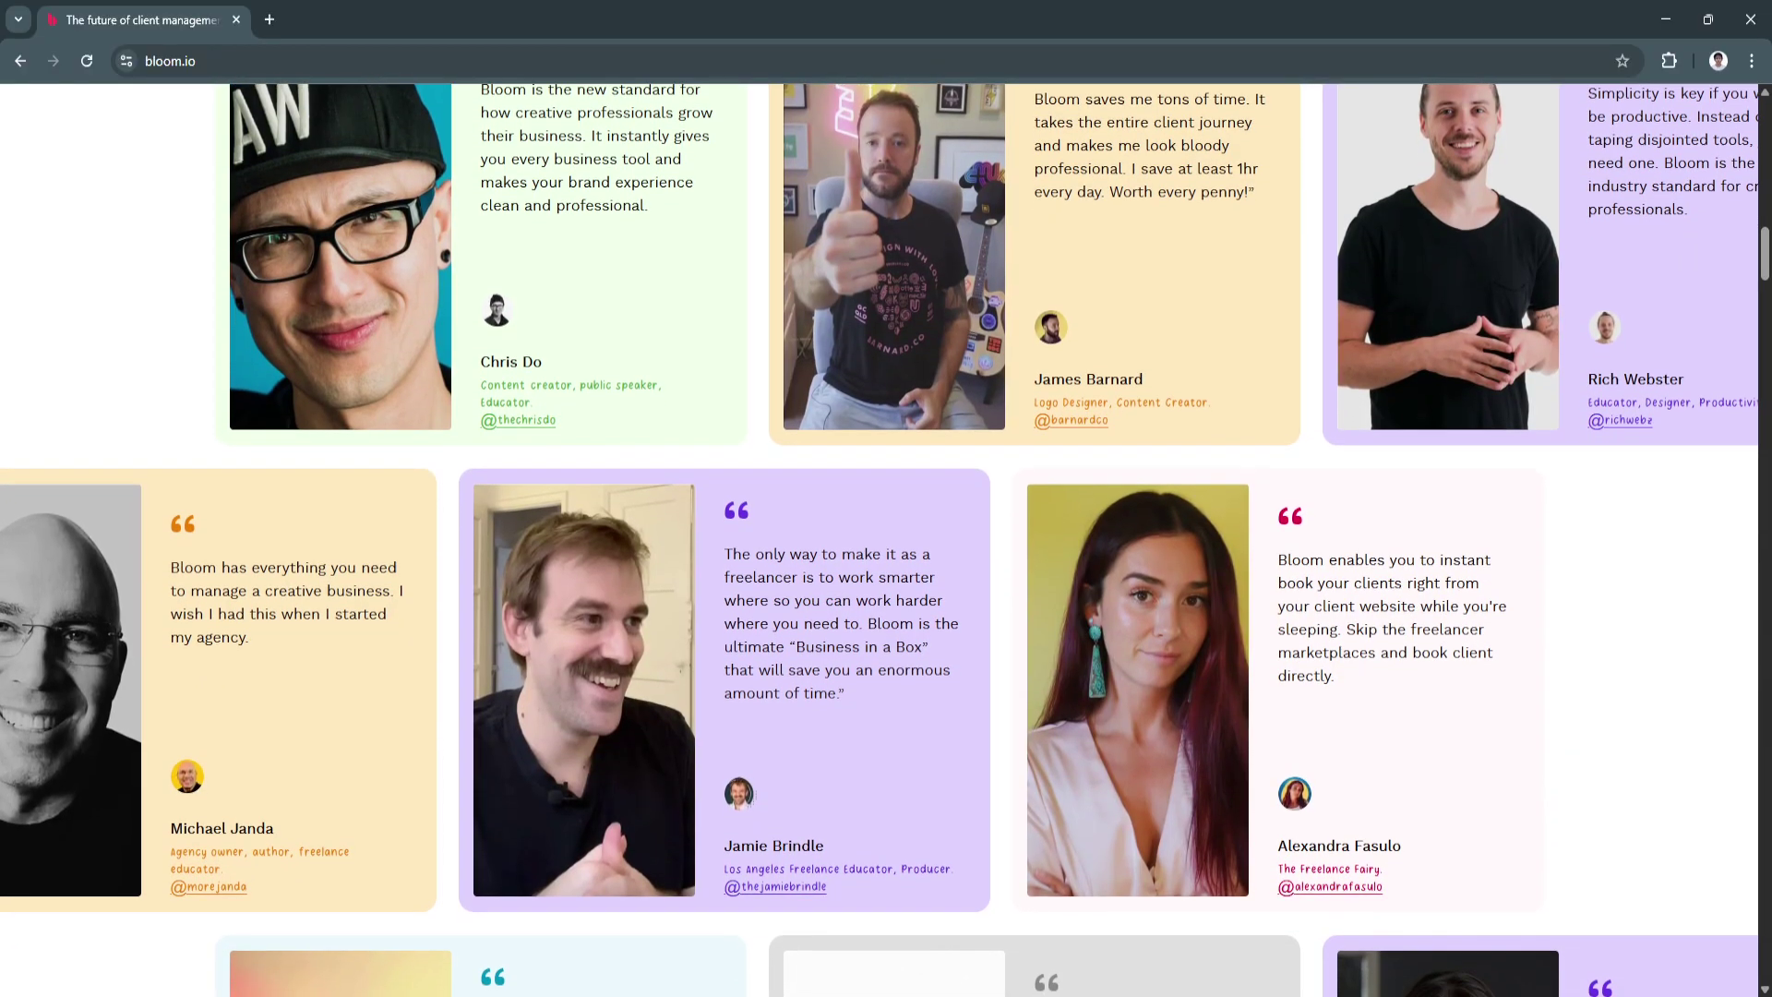
scroll(886, 553, "down", 1)
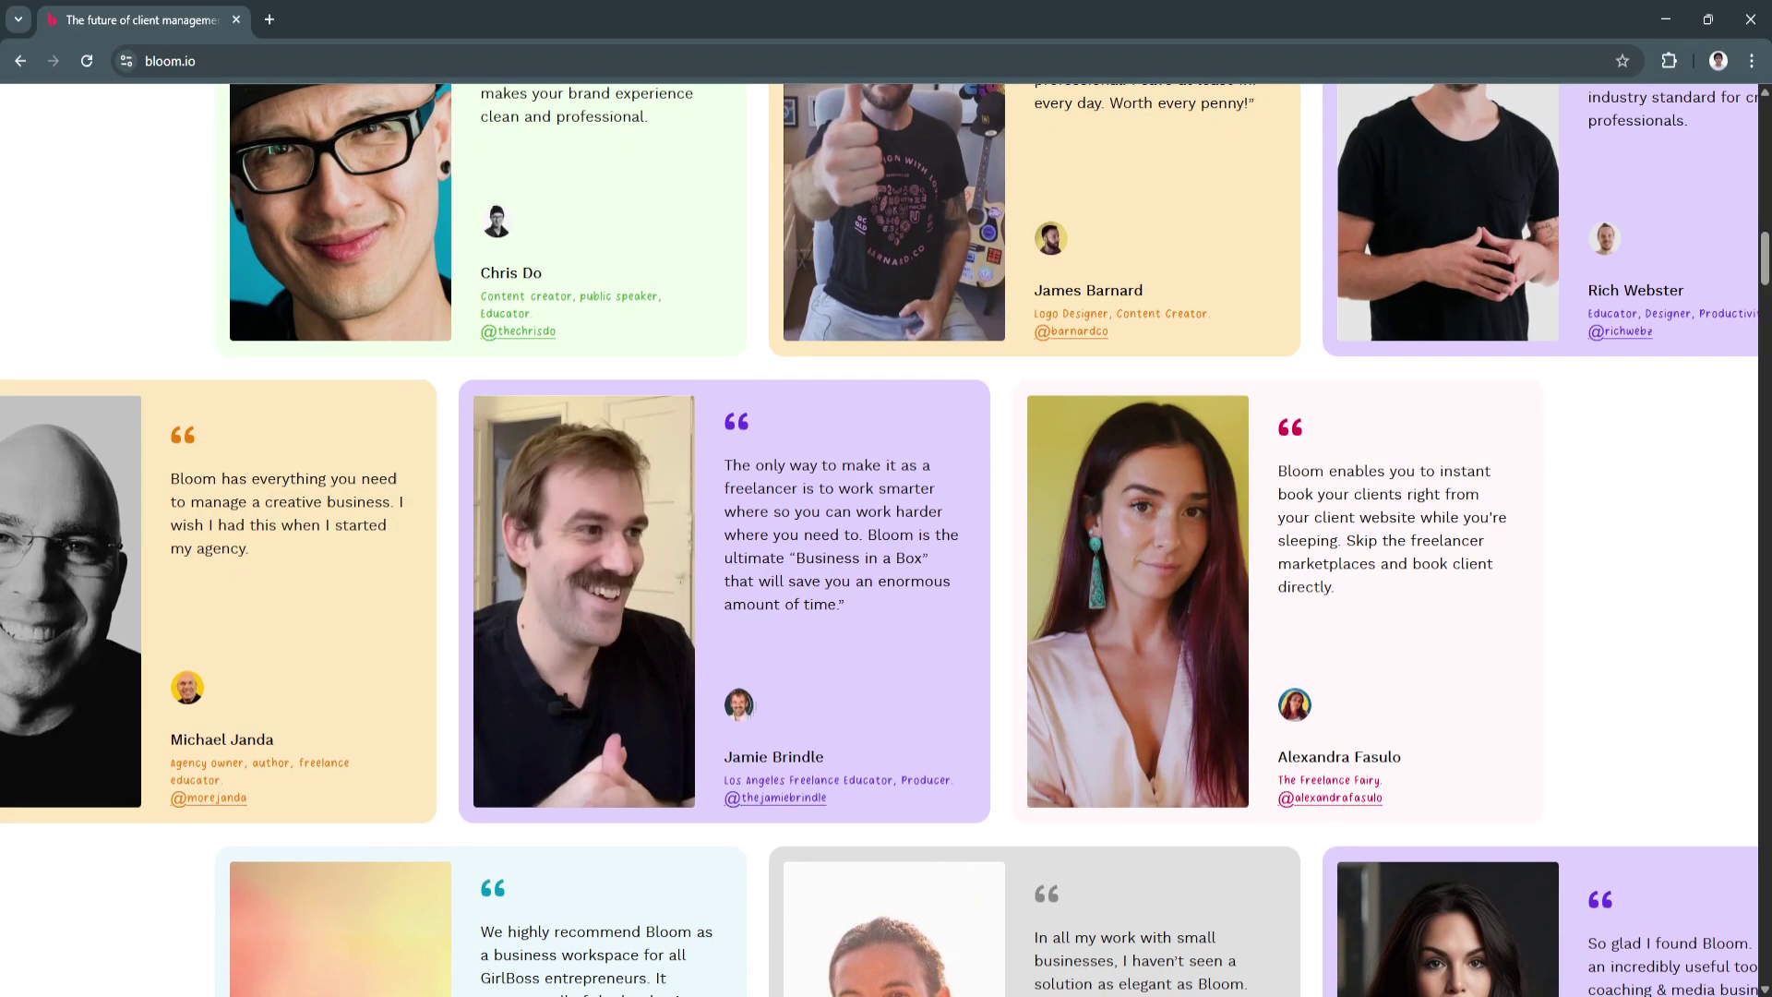
scroll(886, 554, "down", 1)
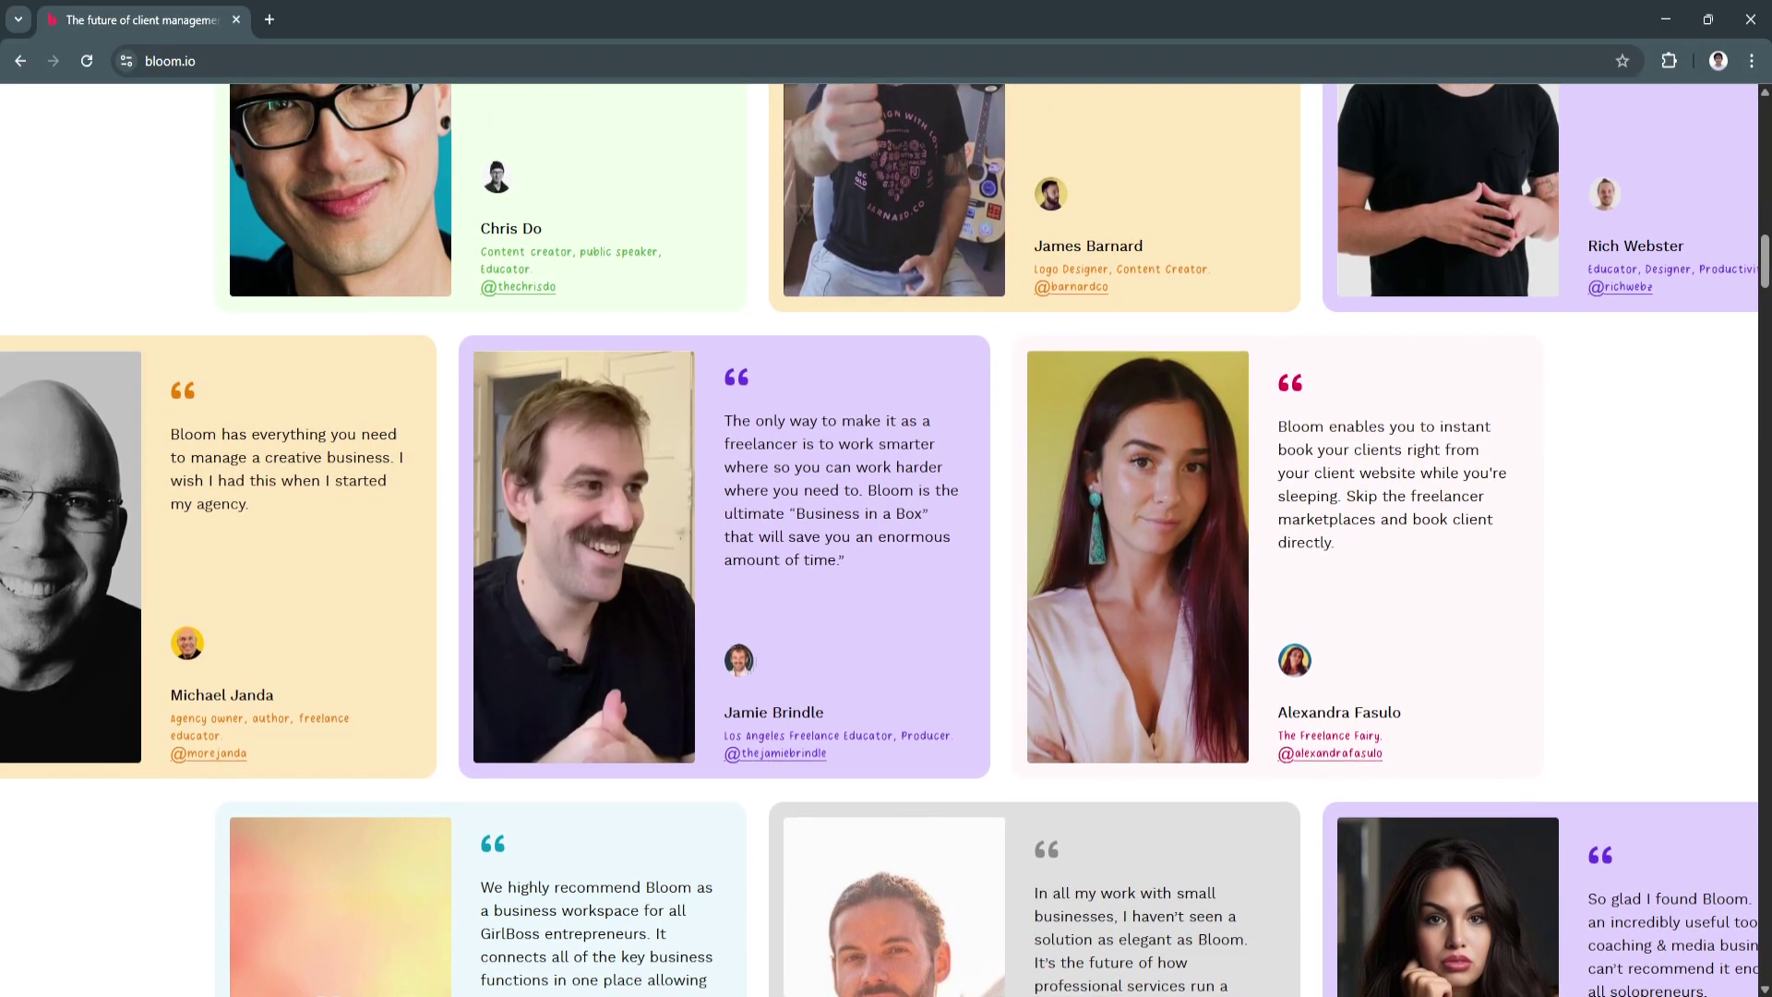
scroll(885, 554, "down", 1)
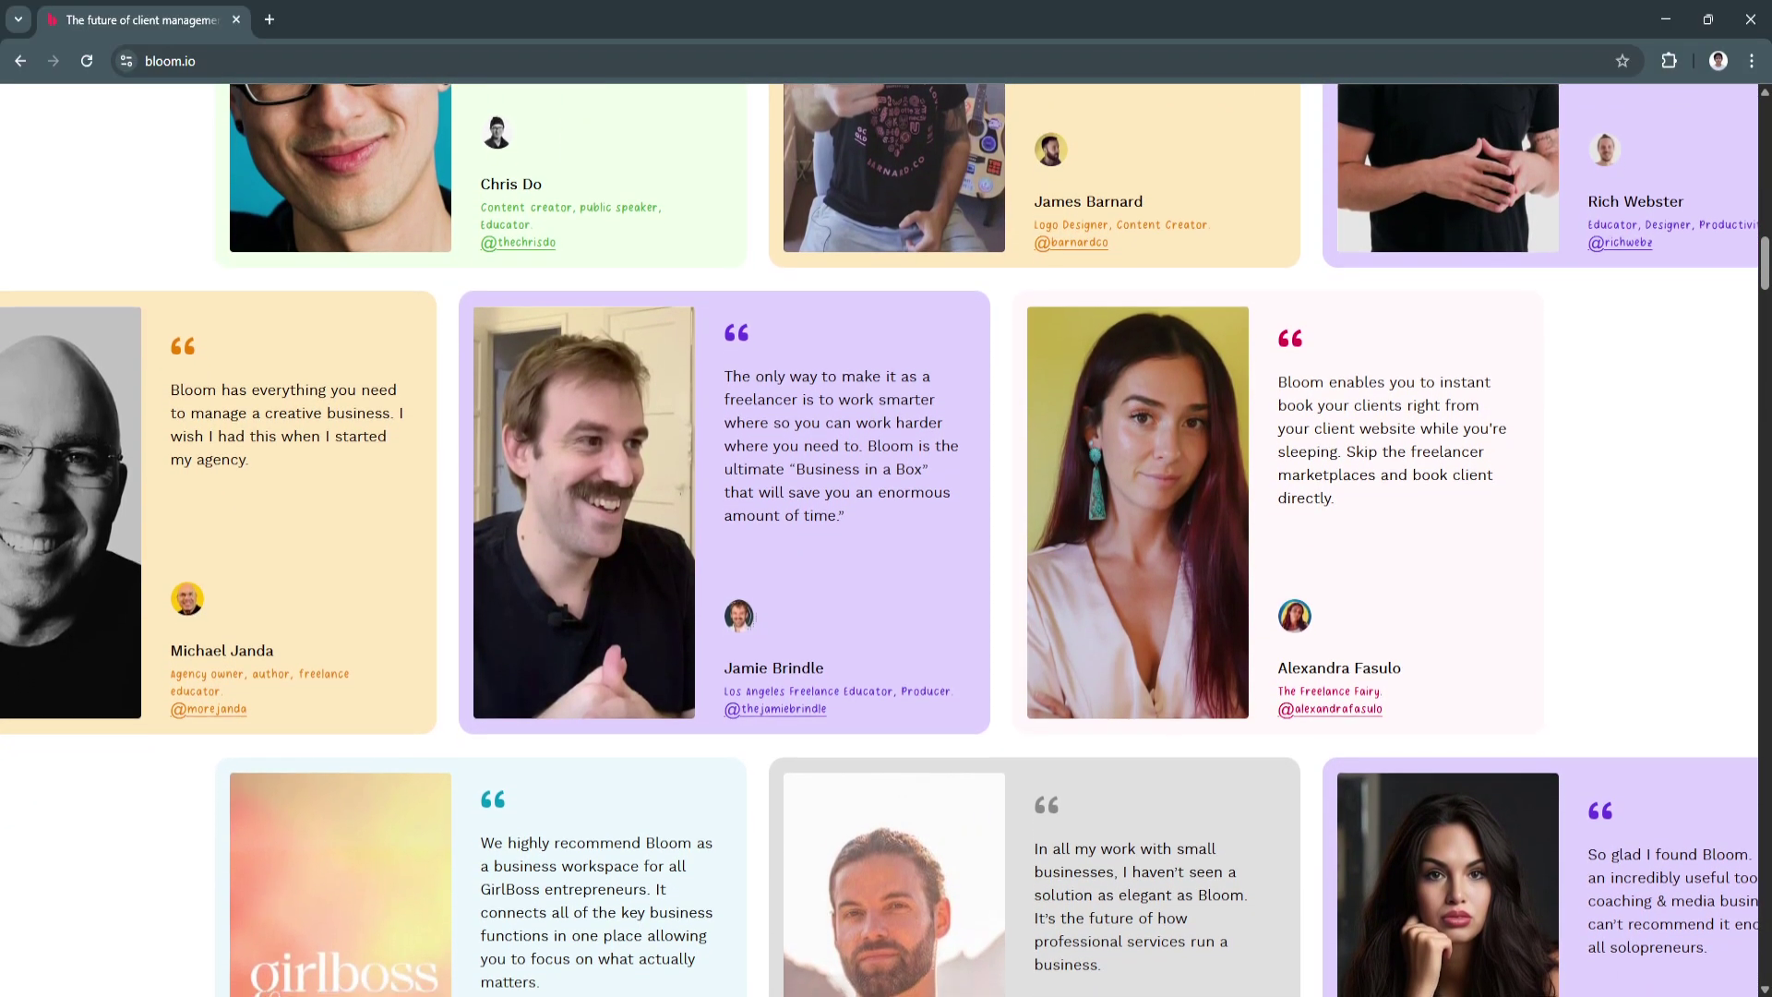
scroll(886, 553, "down", 1)
scroll(886, 554, "down", 1)
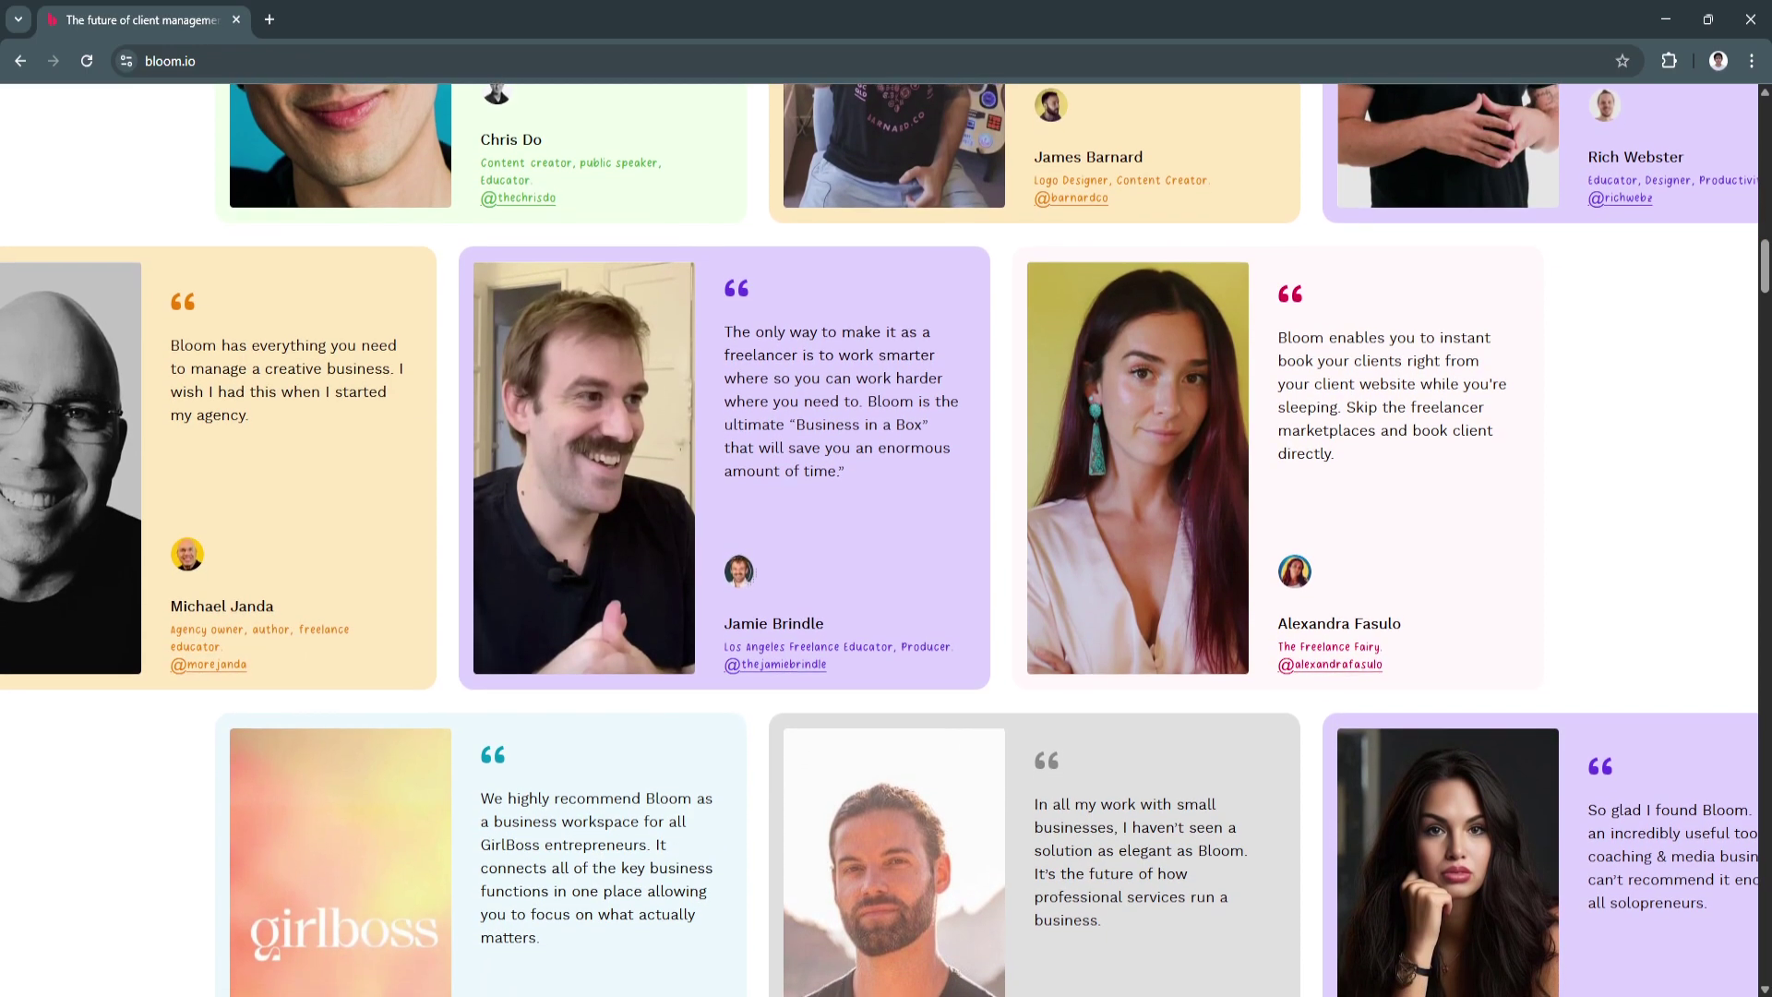
scroll(886, 554, "down", 1)
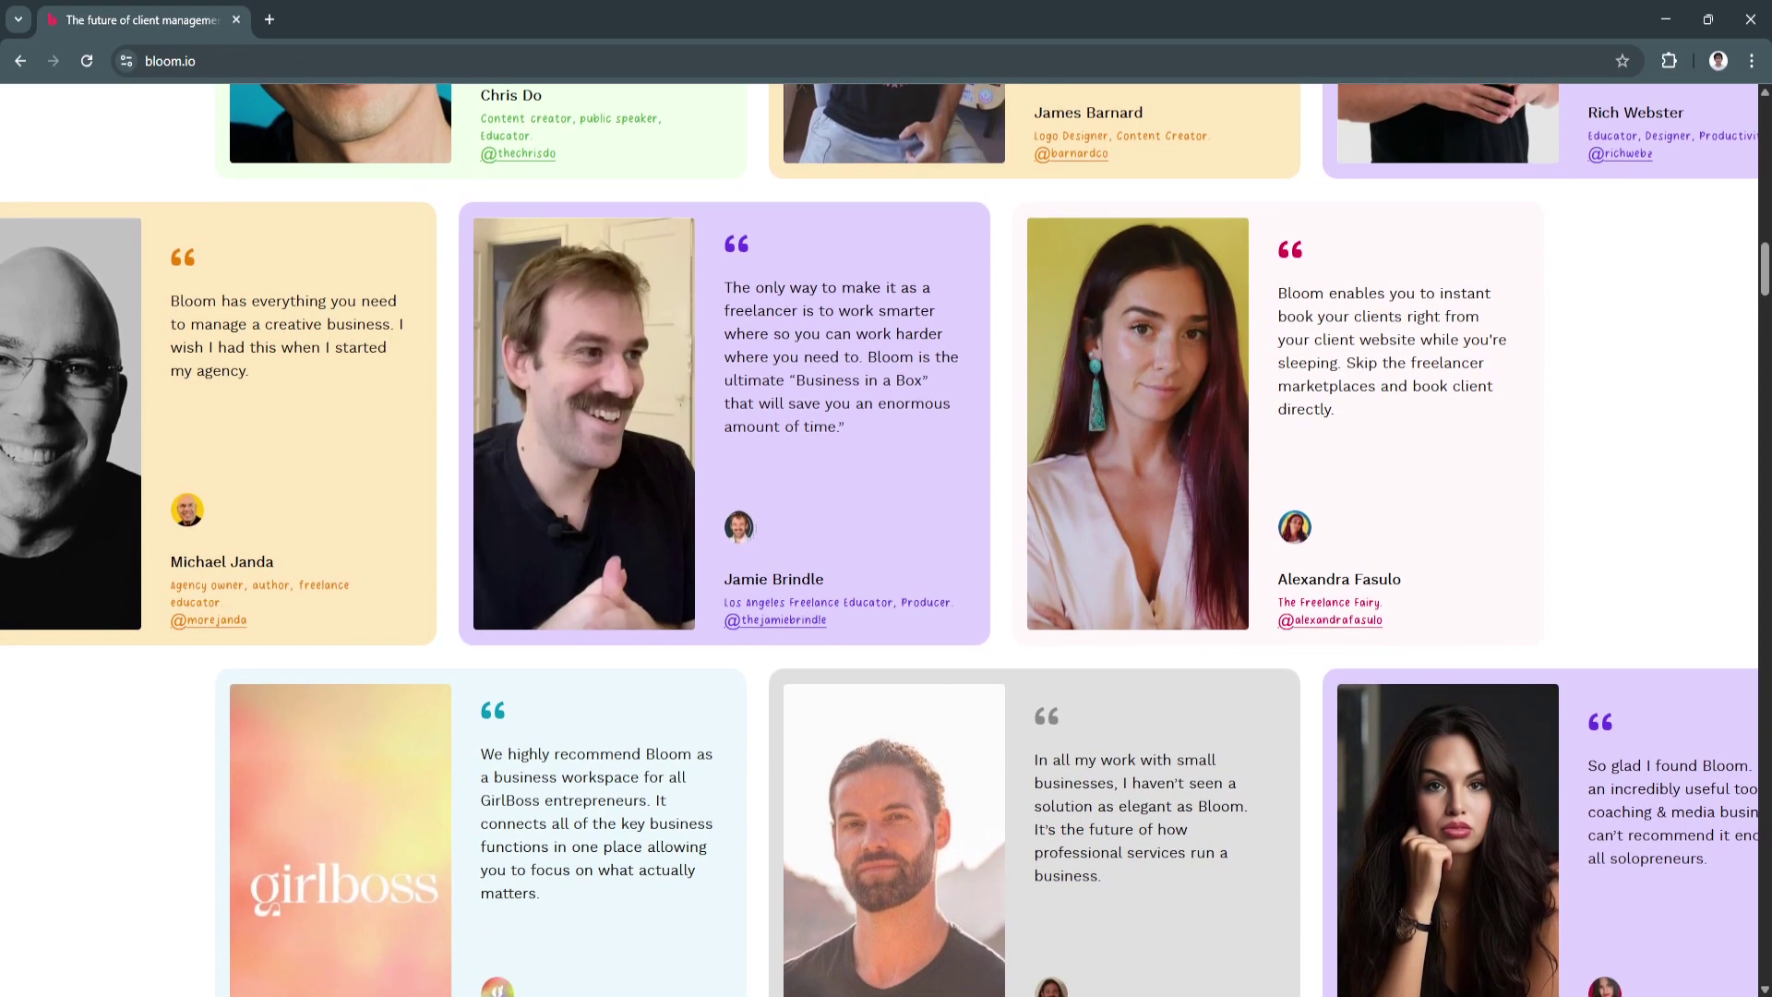
scroll(886, 554, "down", 1)
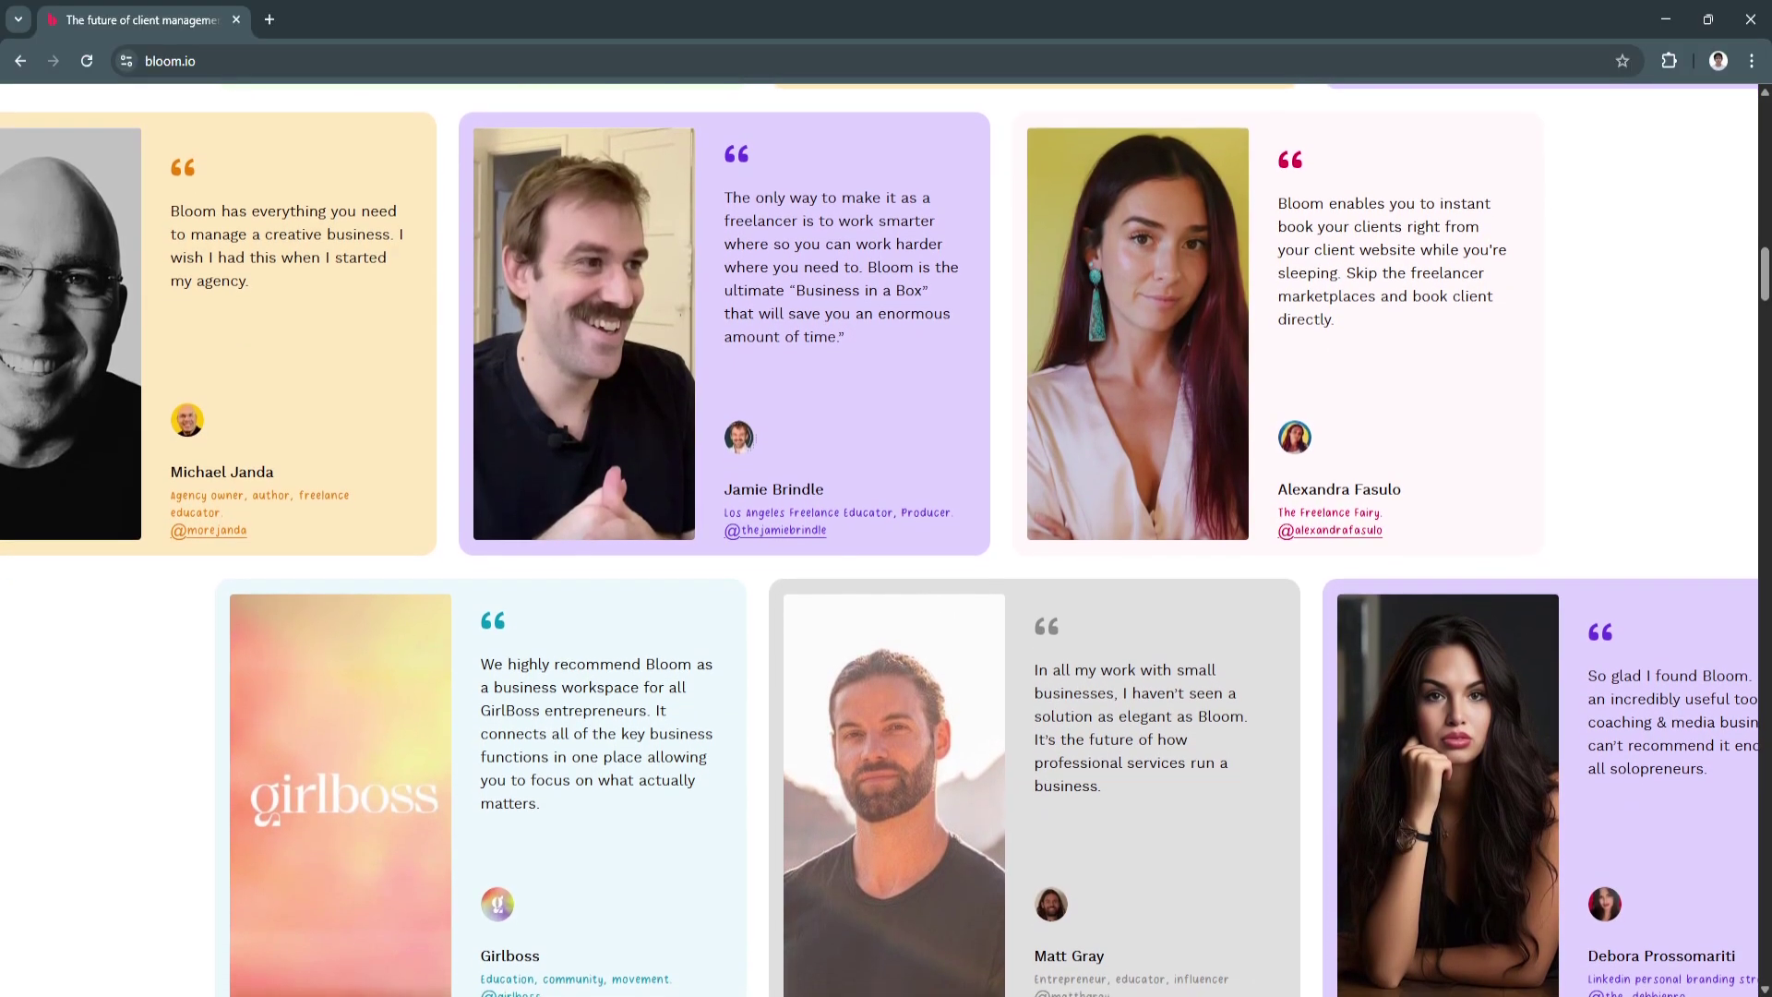
scroll(886, 554, "down", 1)
scroll(886, 555, "down", 1)
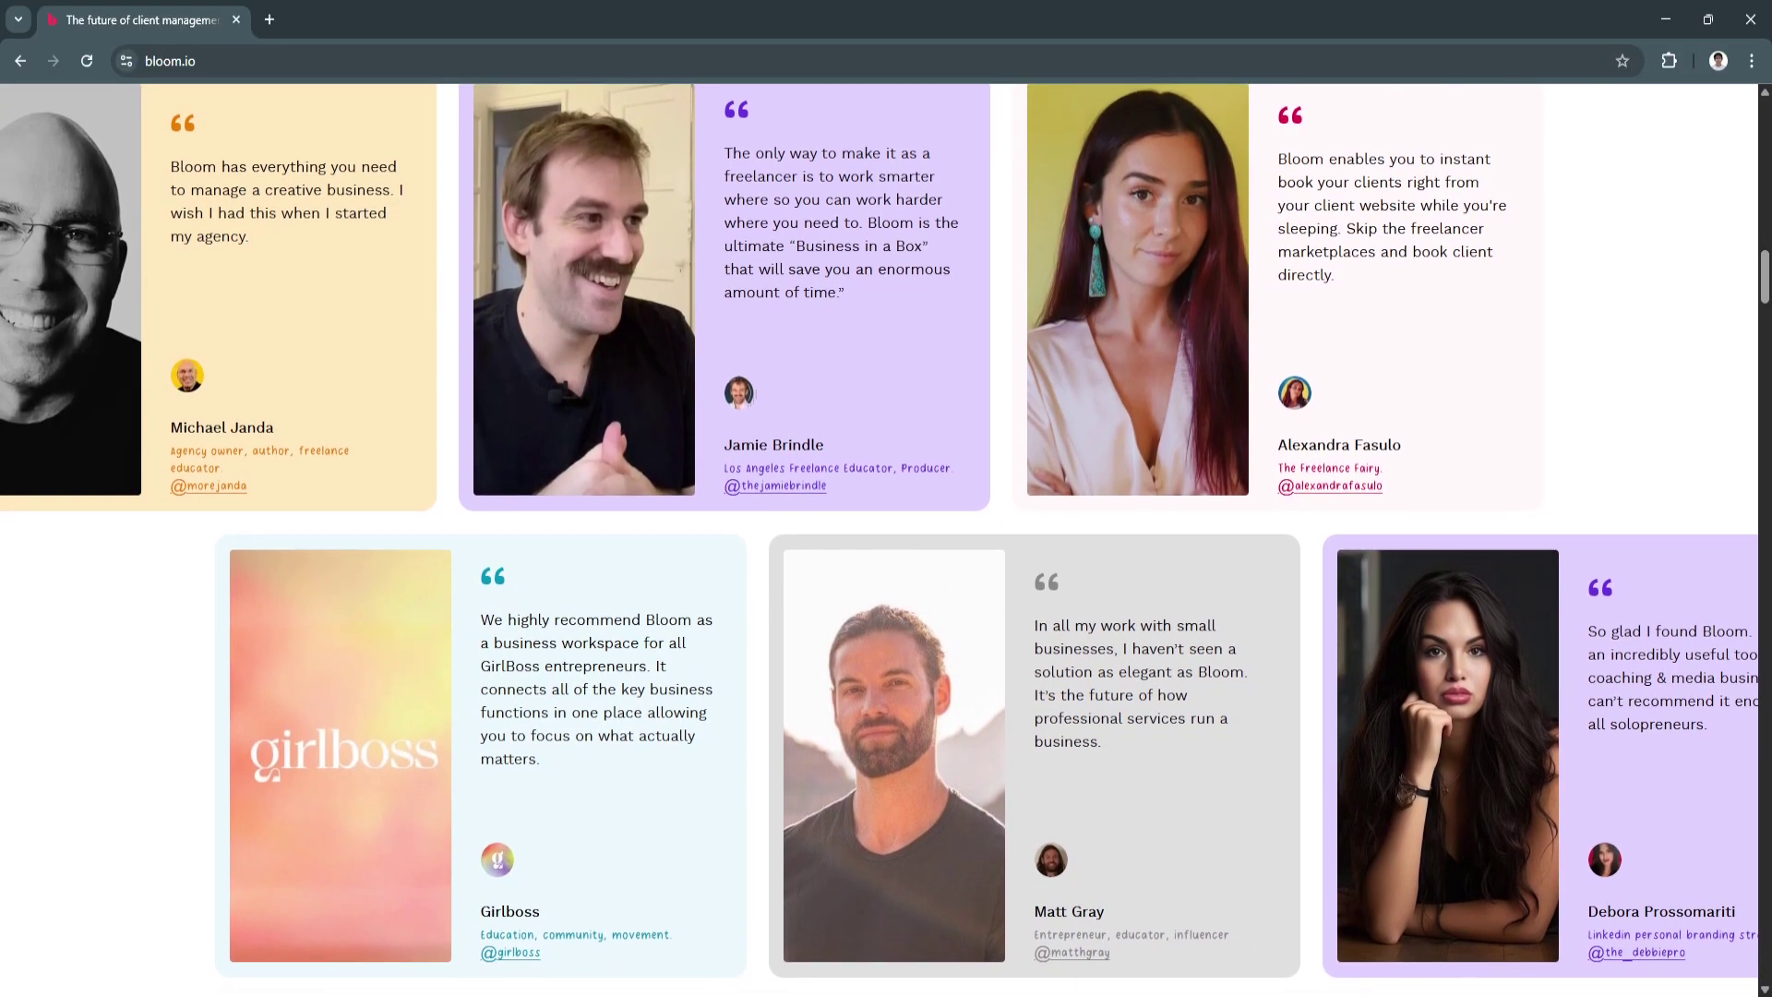
scroll(886, 553, "down", 1)
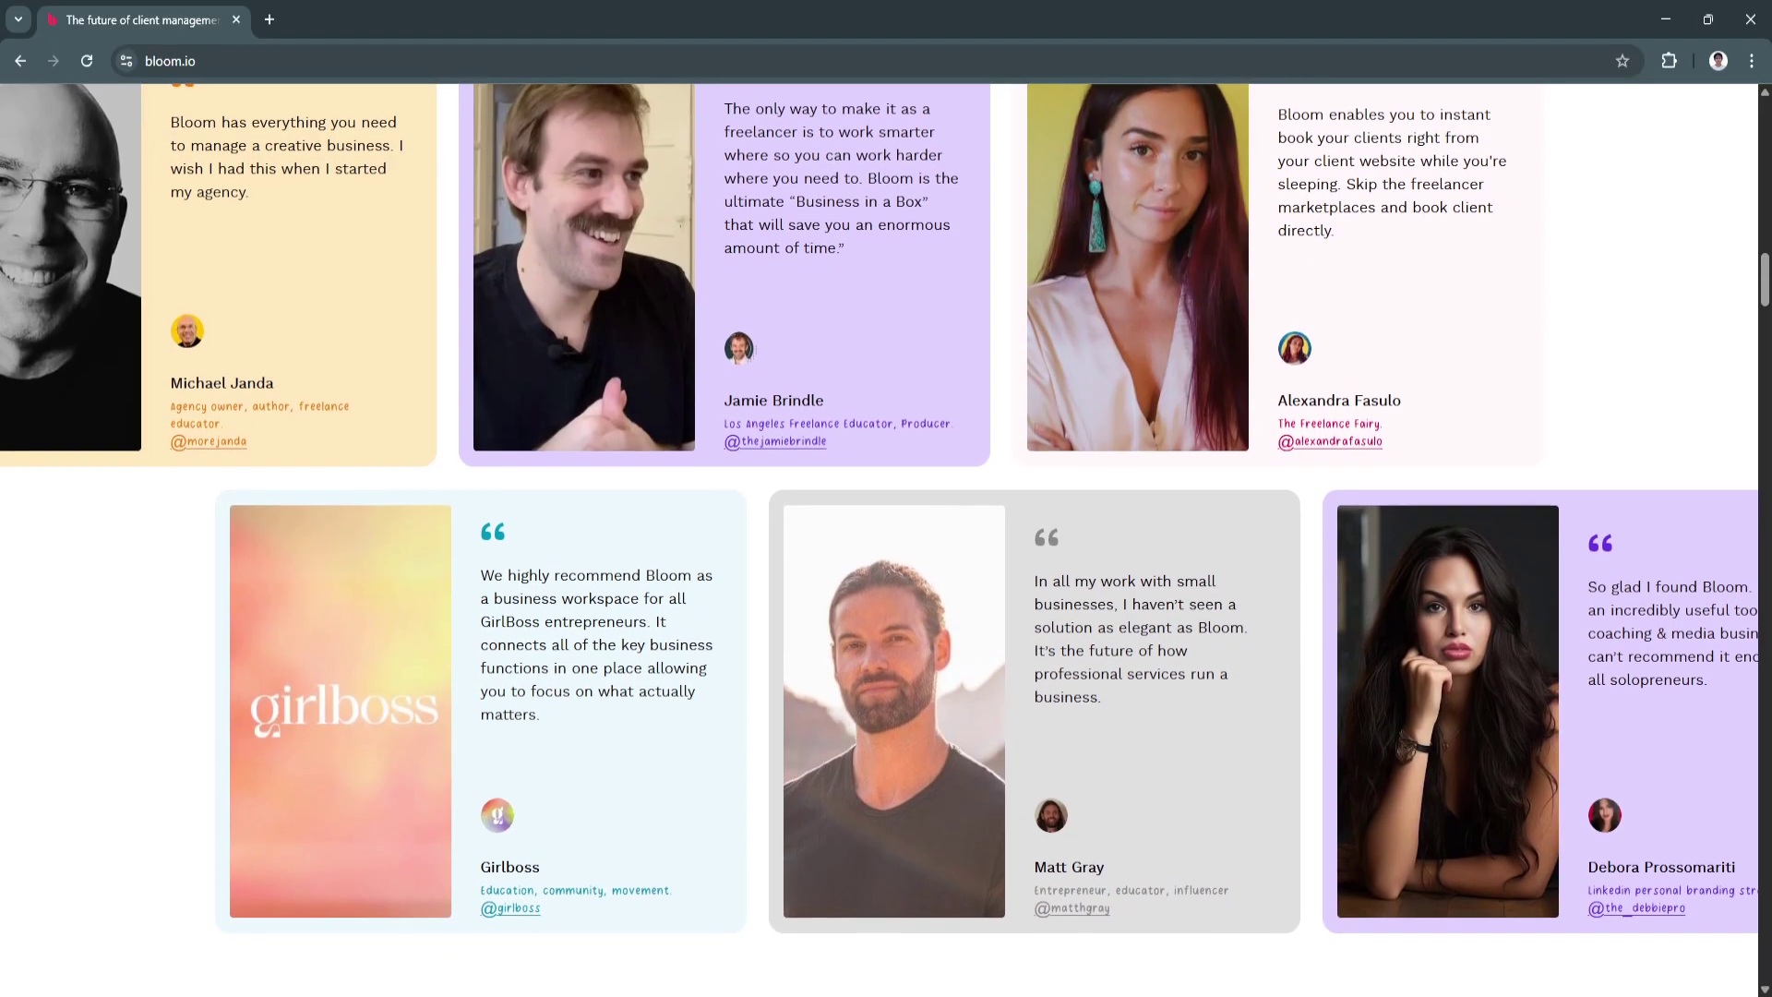
scroll(887, 553, "down", 1)
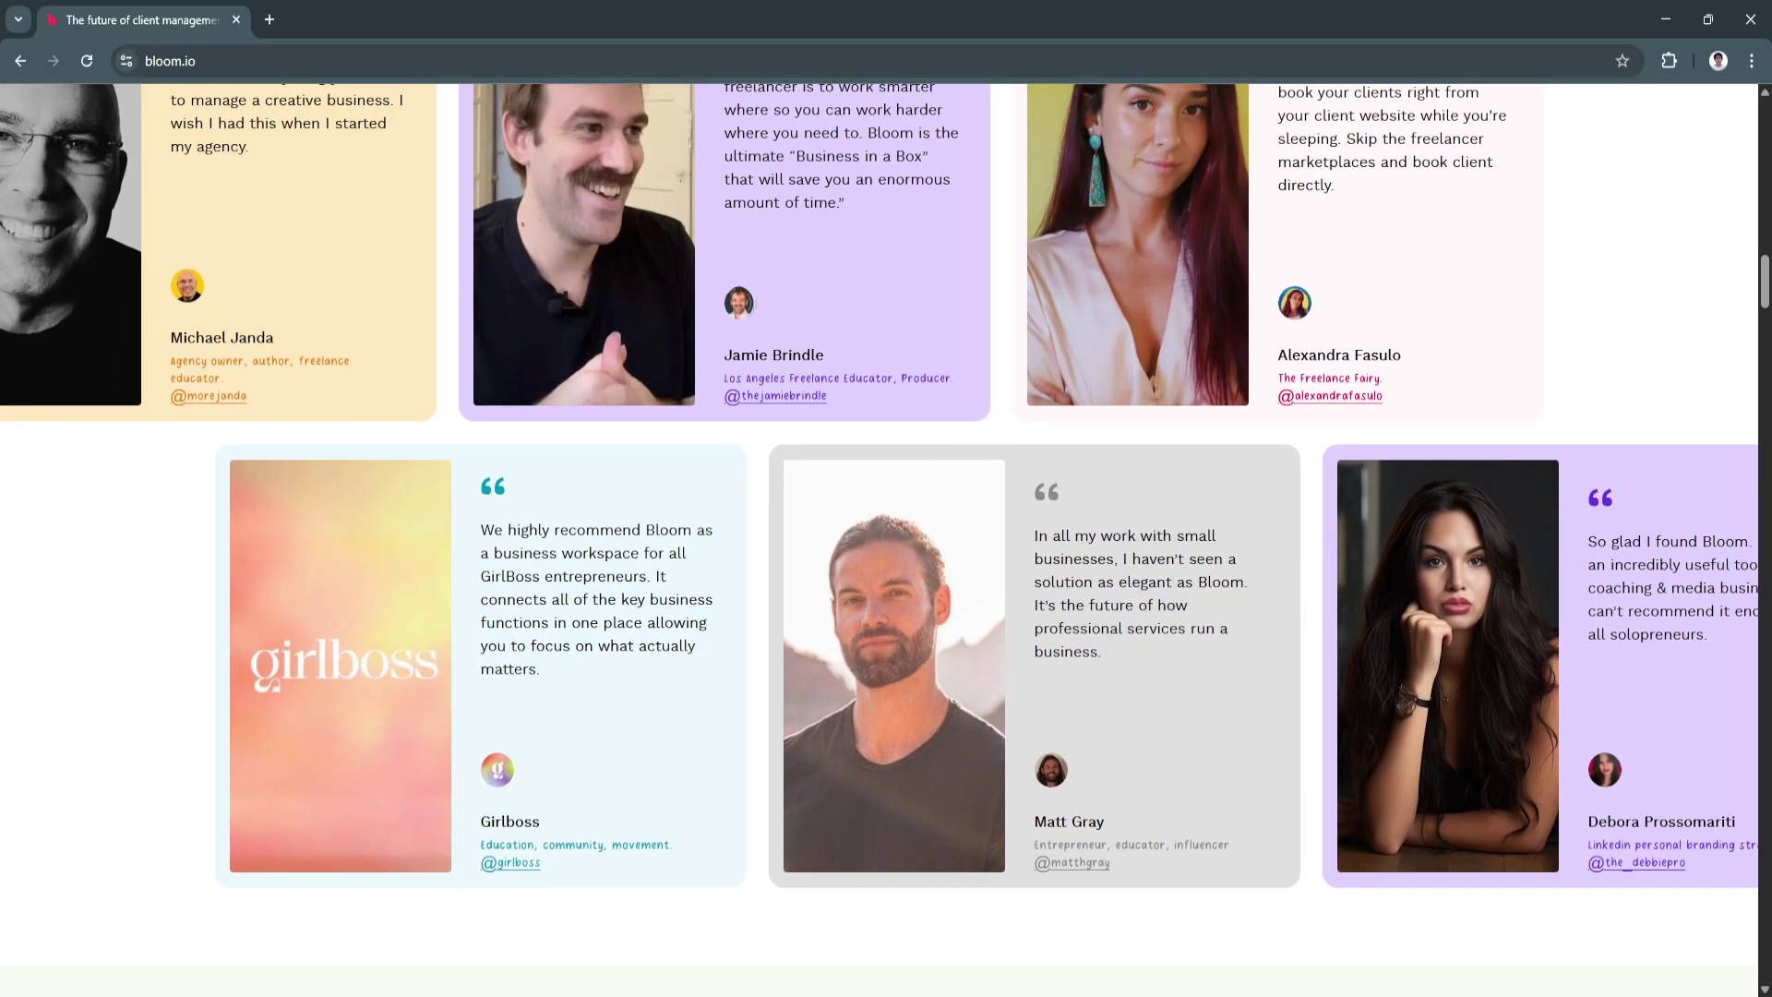
scroll(886, 555, "down", 1)
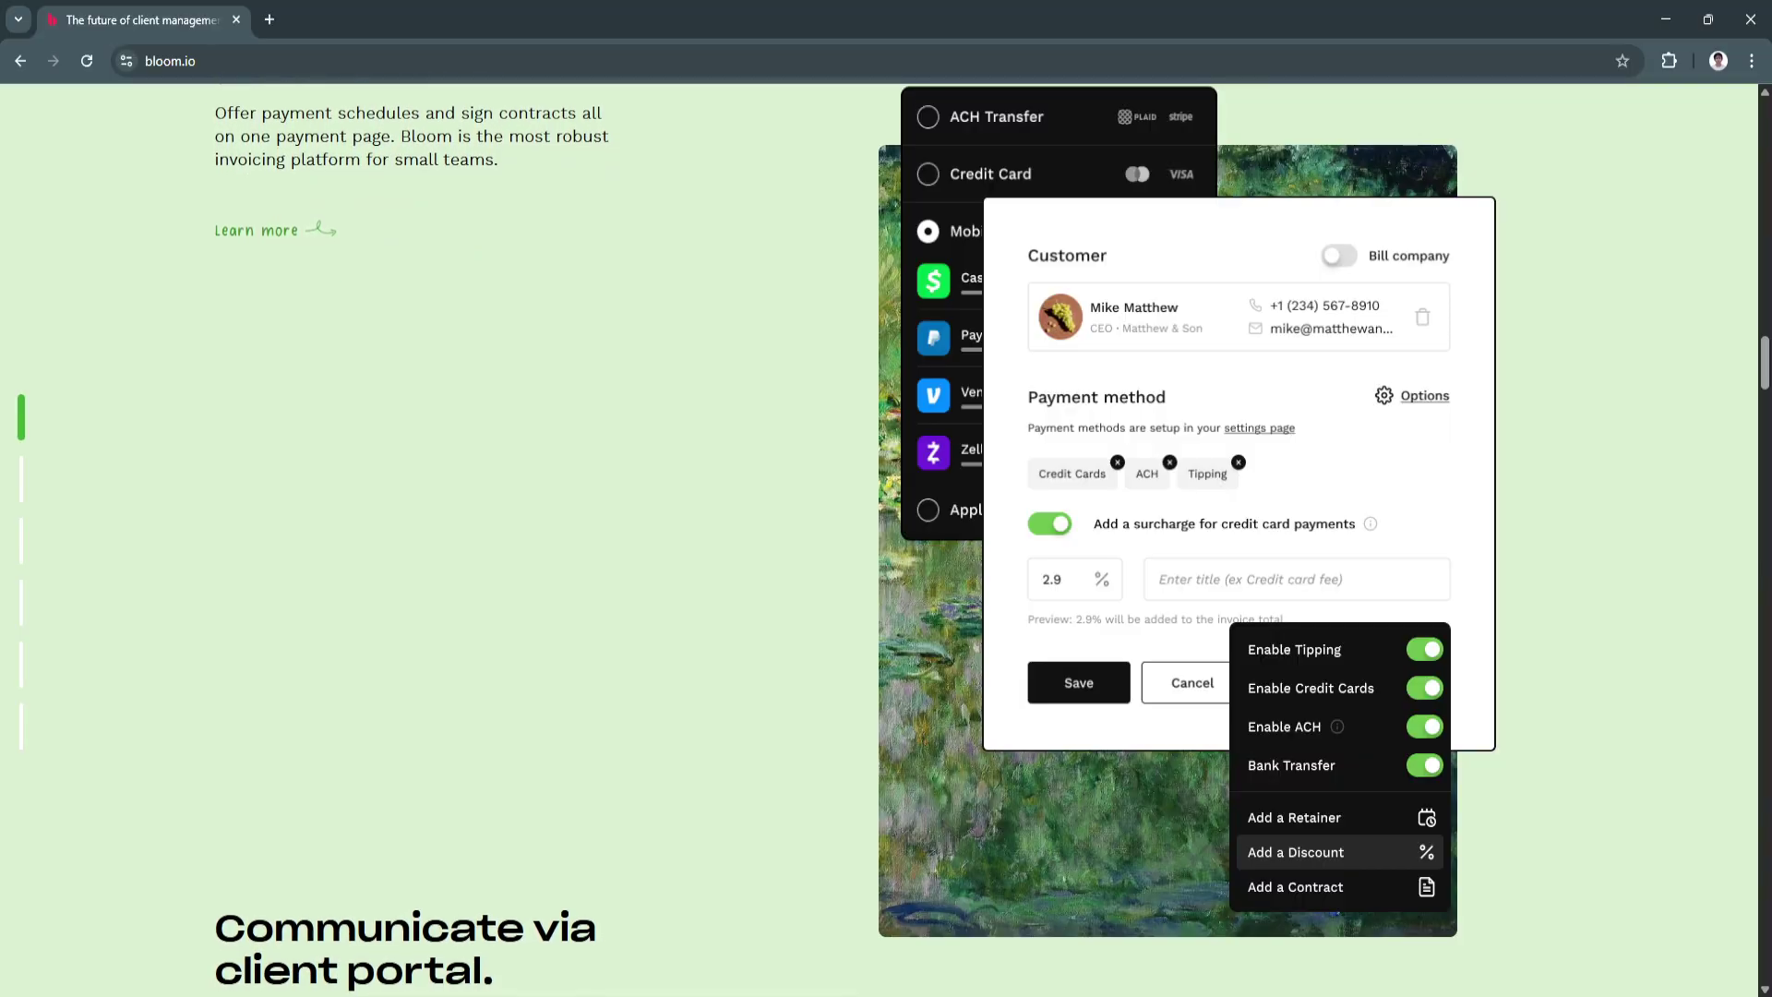
scroll(886, 498, "down", 1)
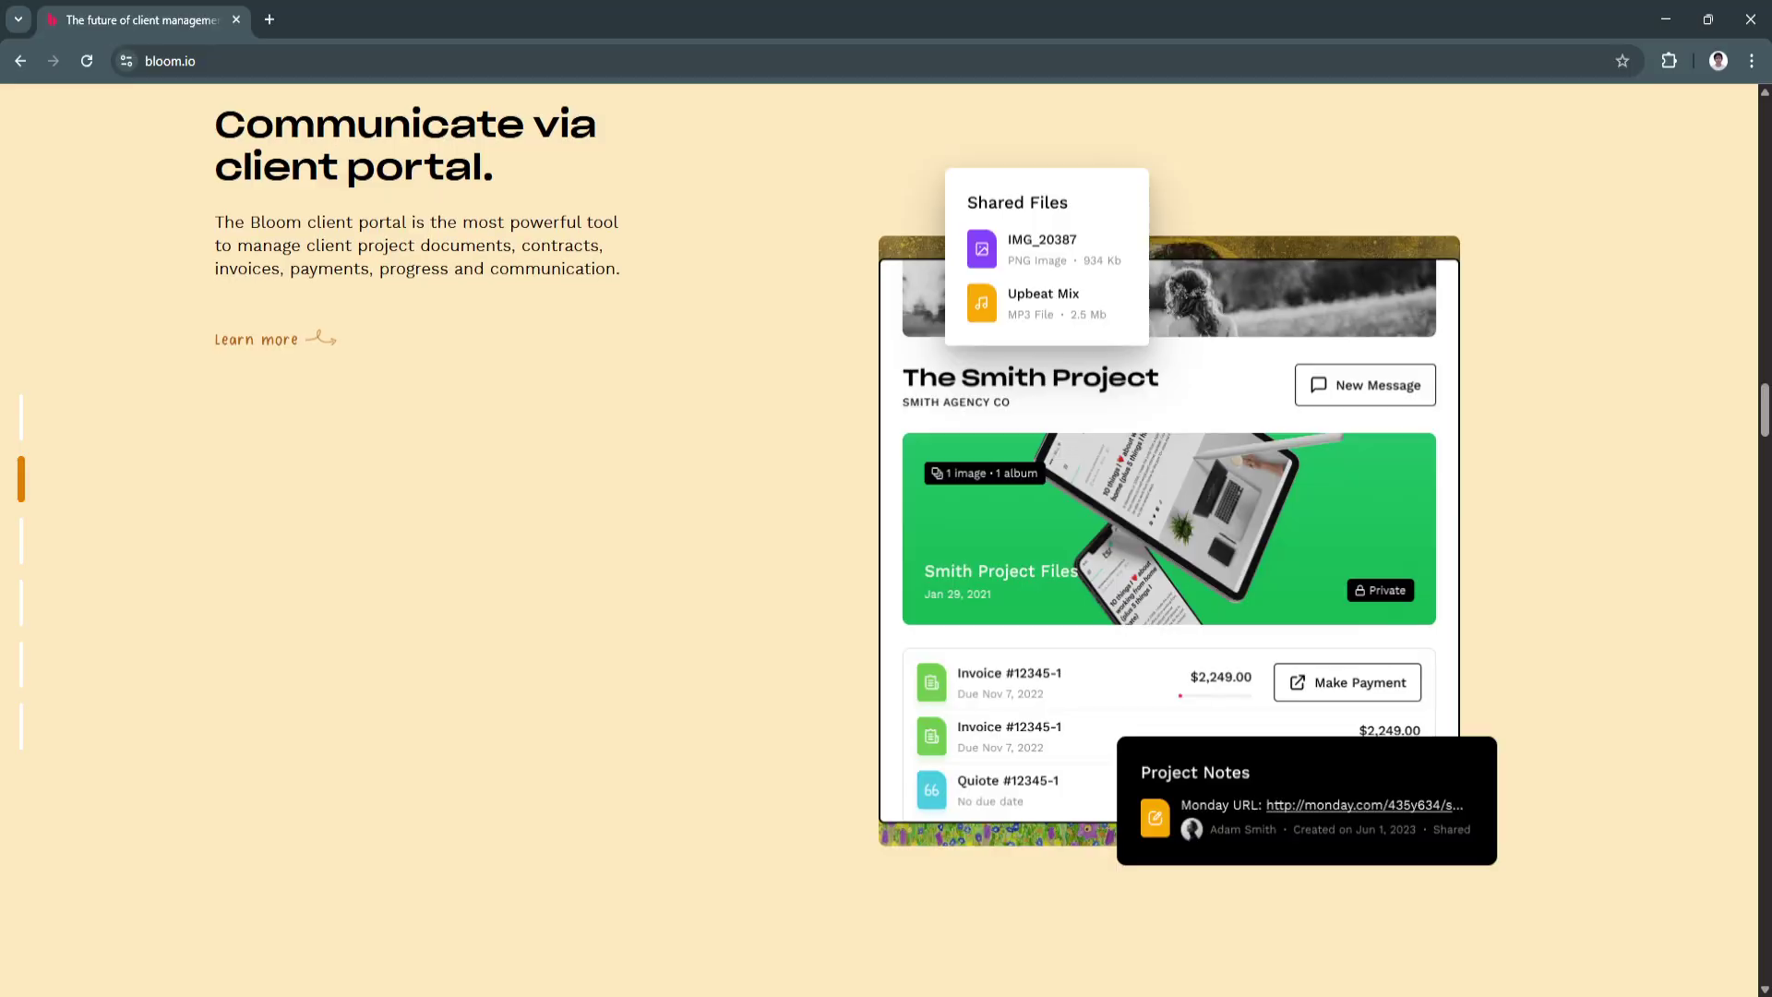
scroll(886, 499, "down", 1)
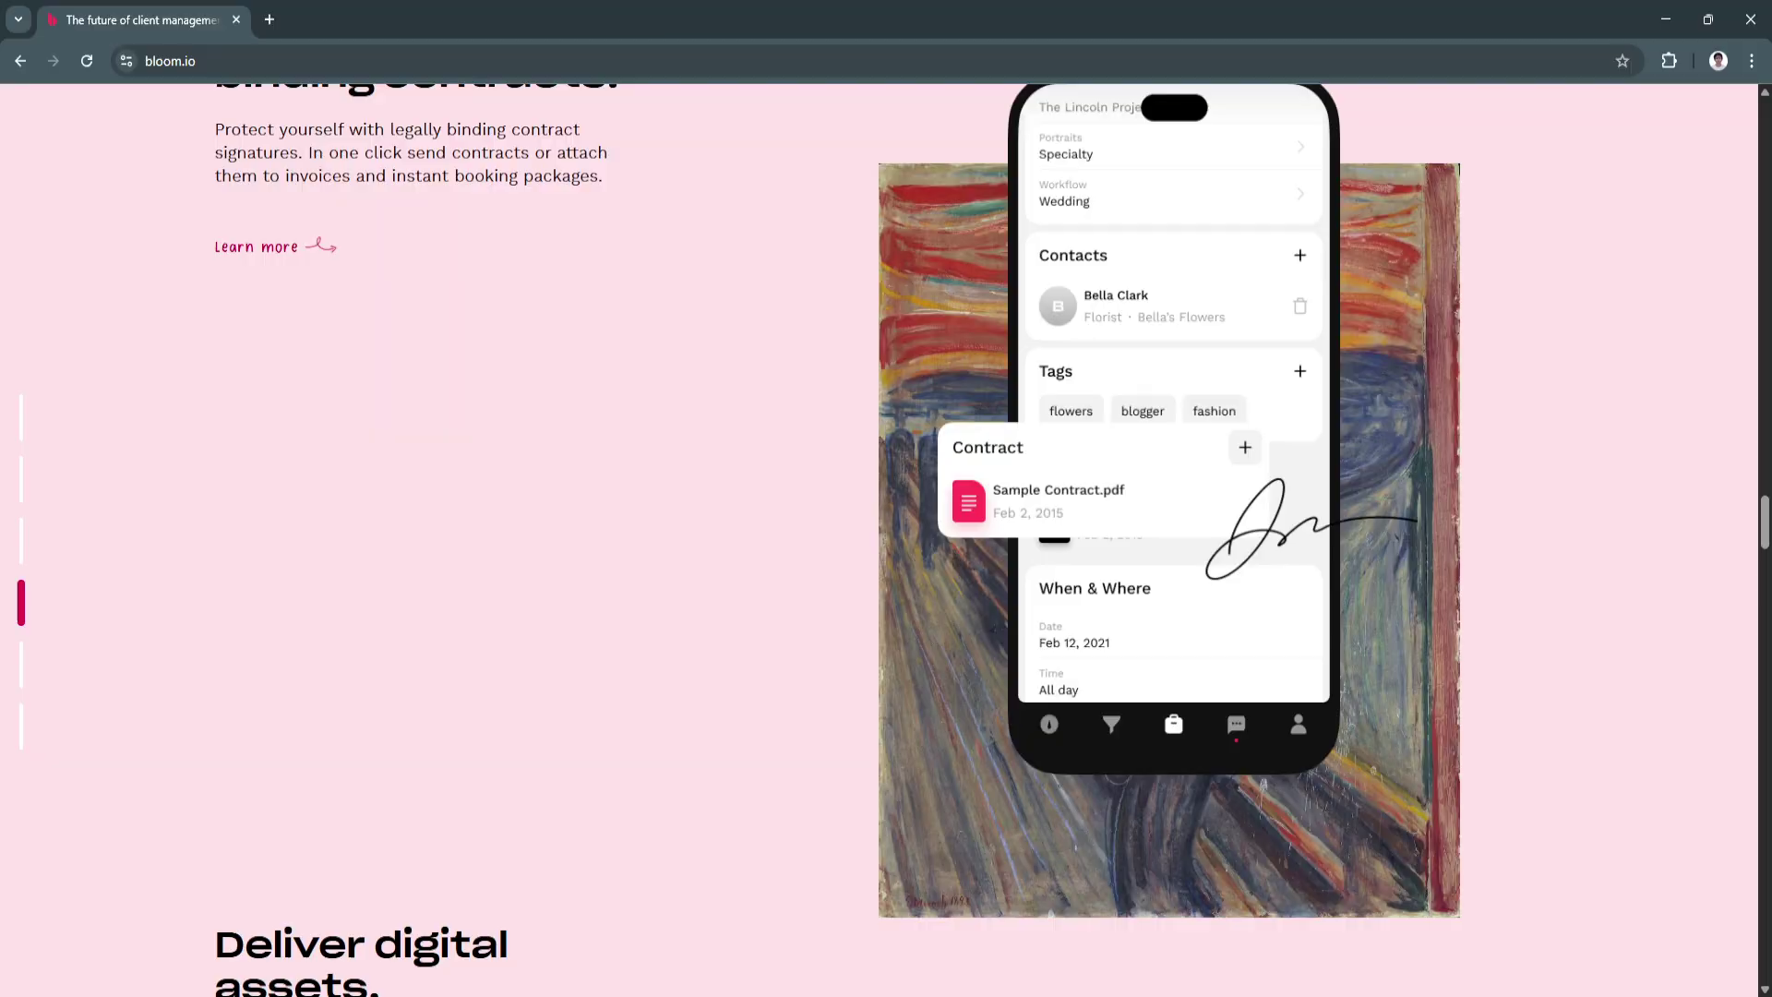
scroll(886, 554, "down", 3)
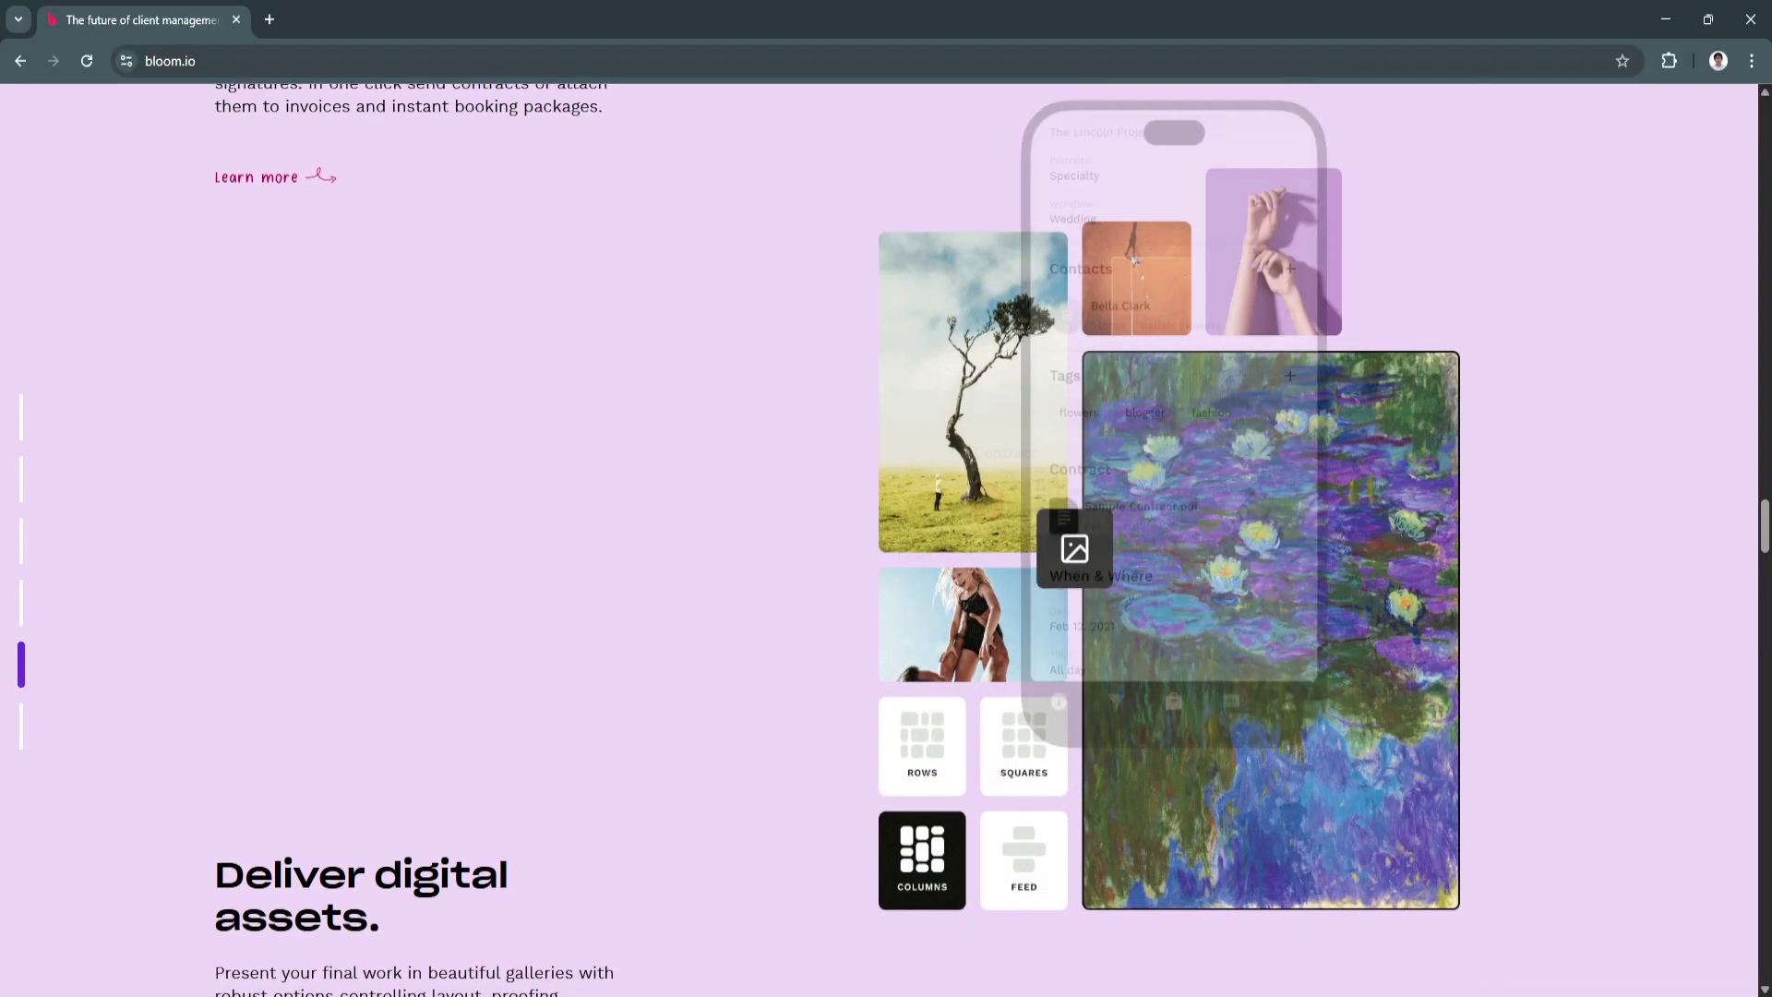
scroll(886, 554, "down", 2)
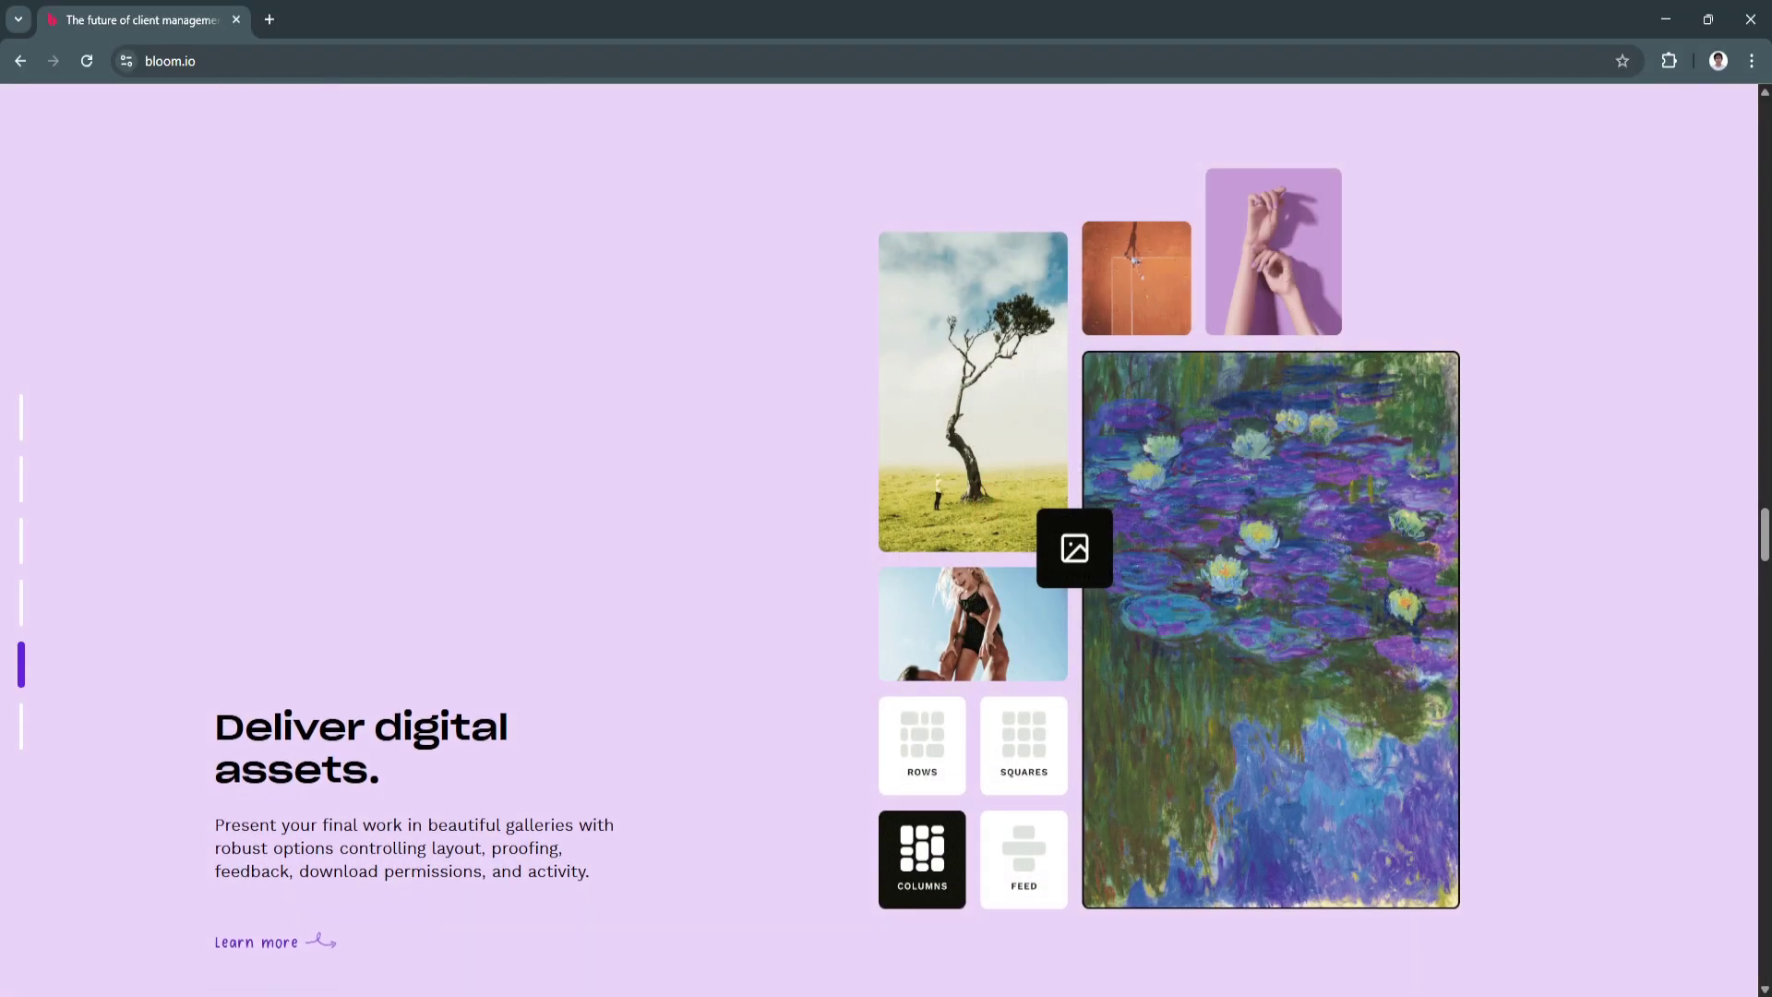
scroll(885, 554, "down", 2)
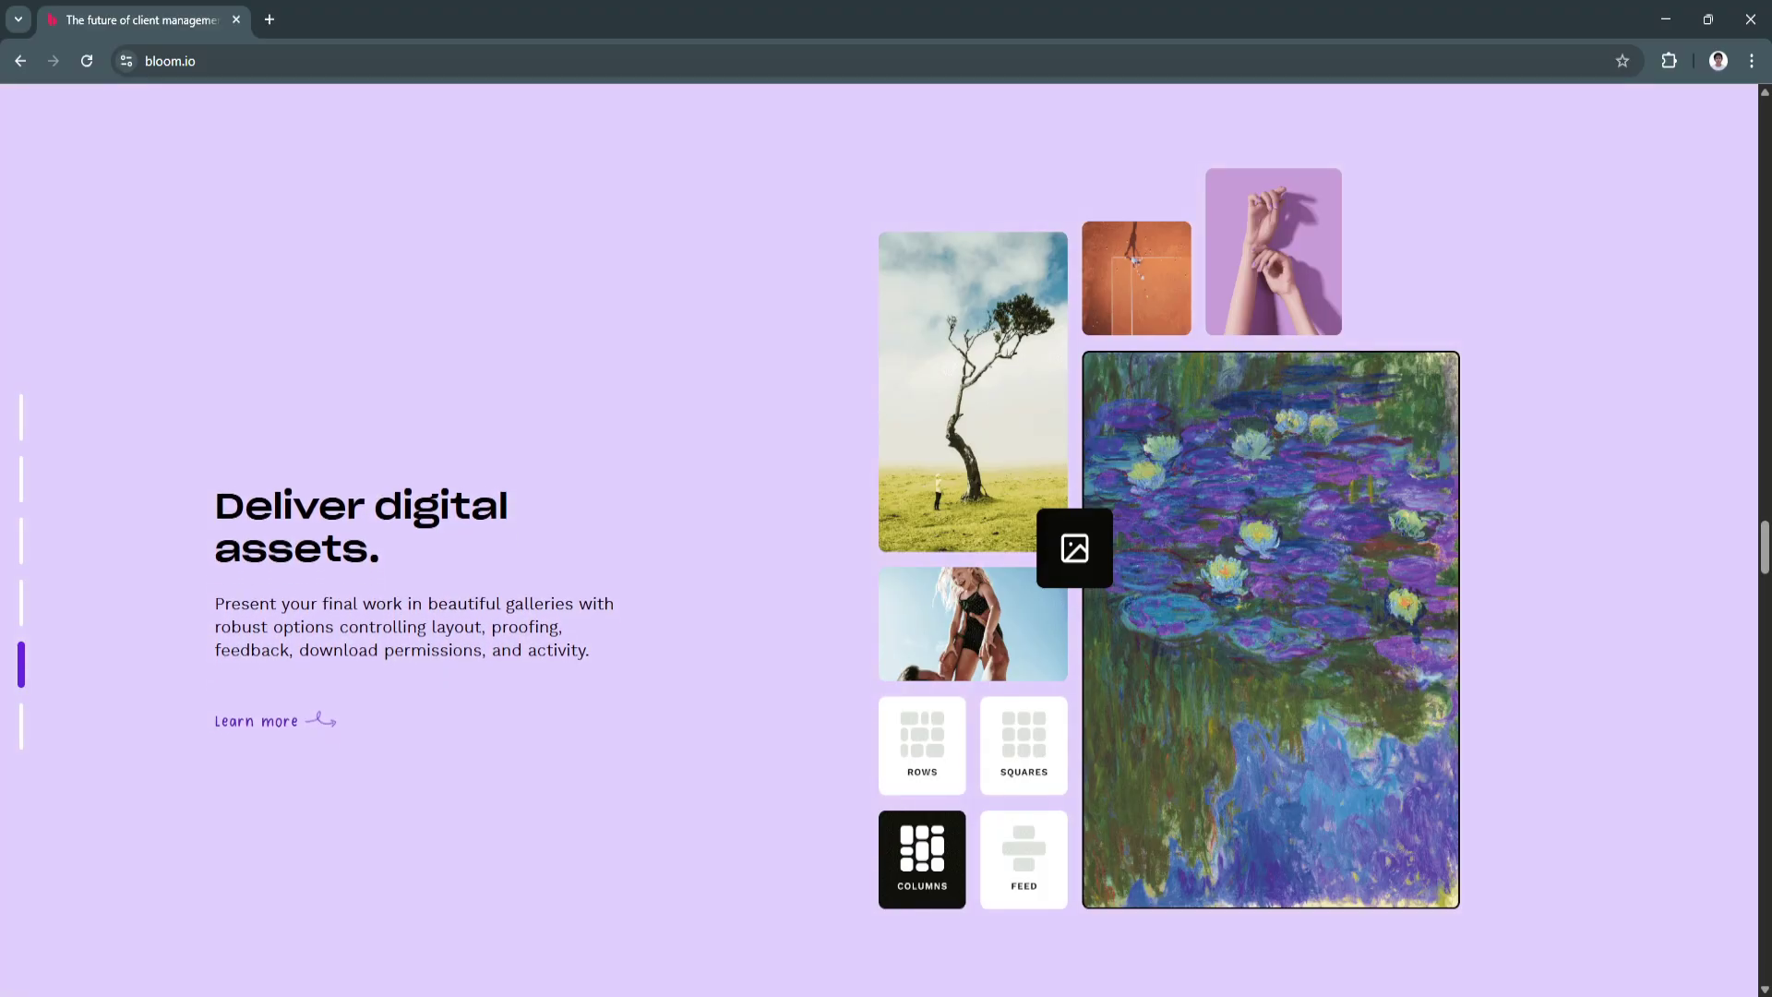
scroll(886, 554, "down", 2)
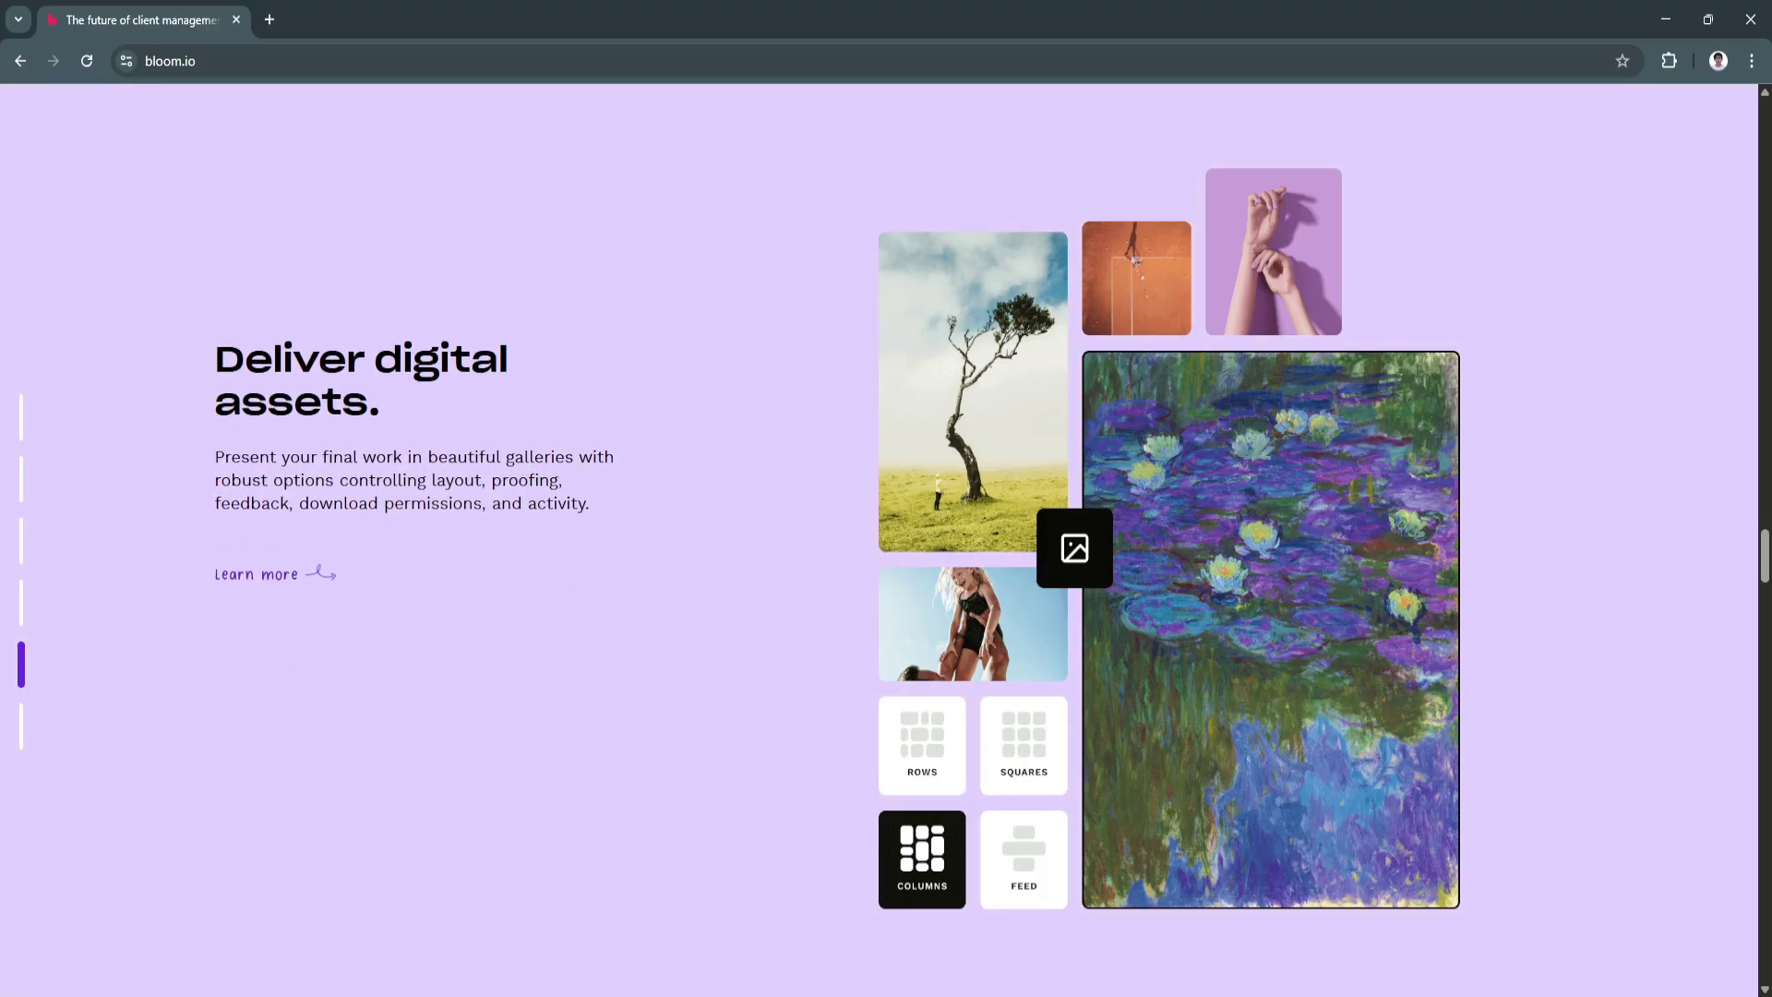
scroll(885, 555, "down", 2)
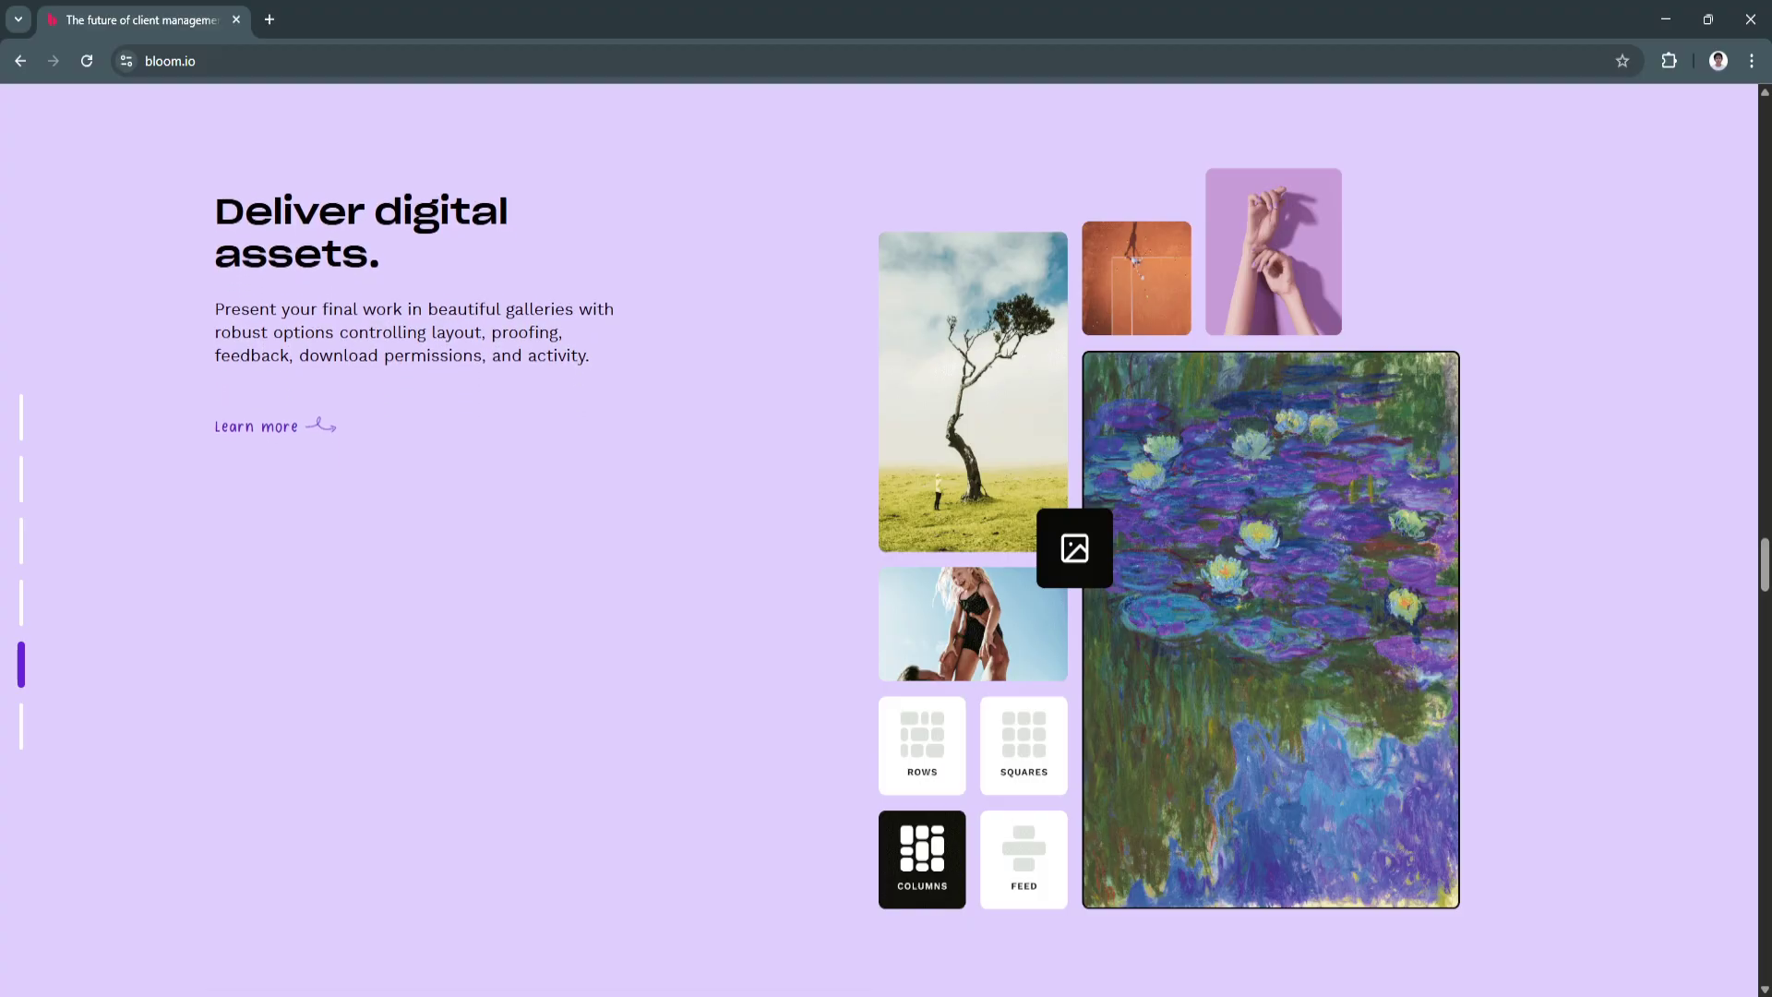
scroll(886, 553, "down", 2)
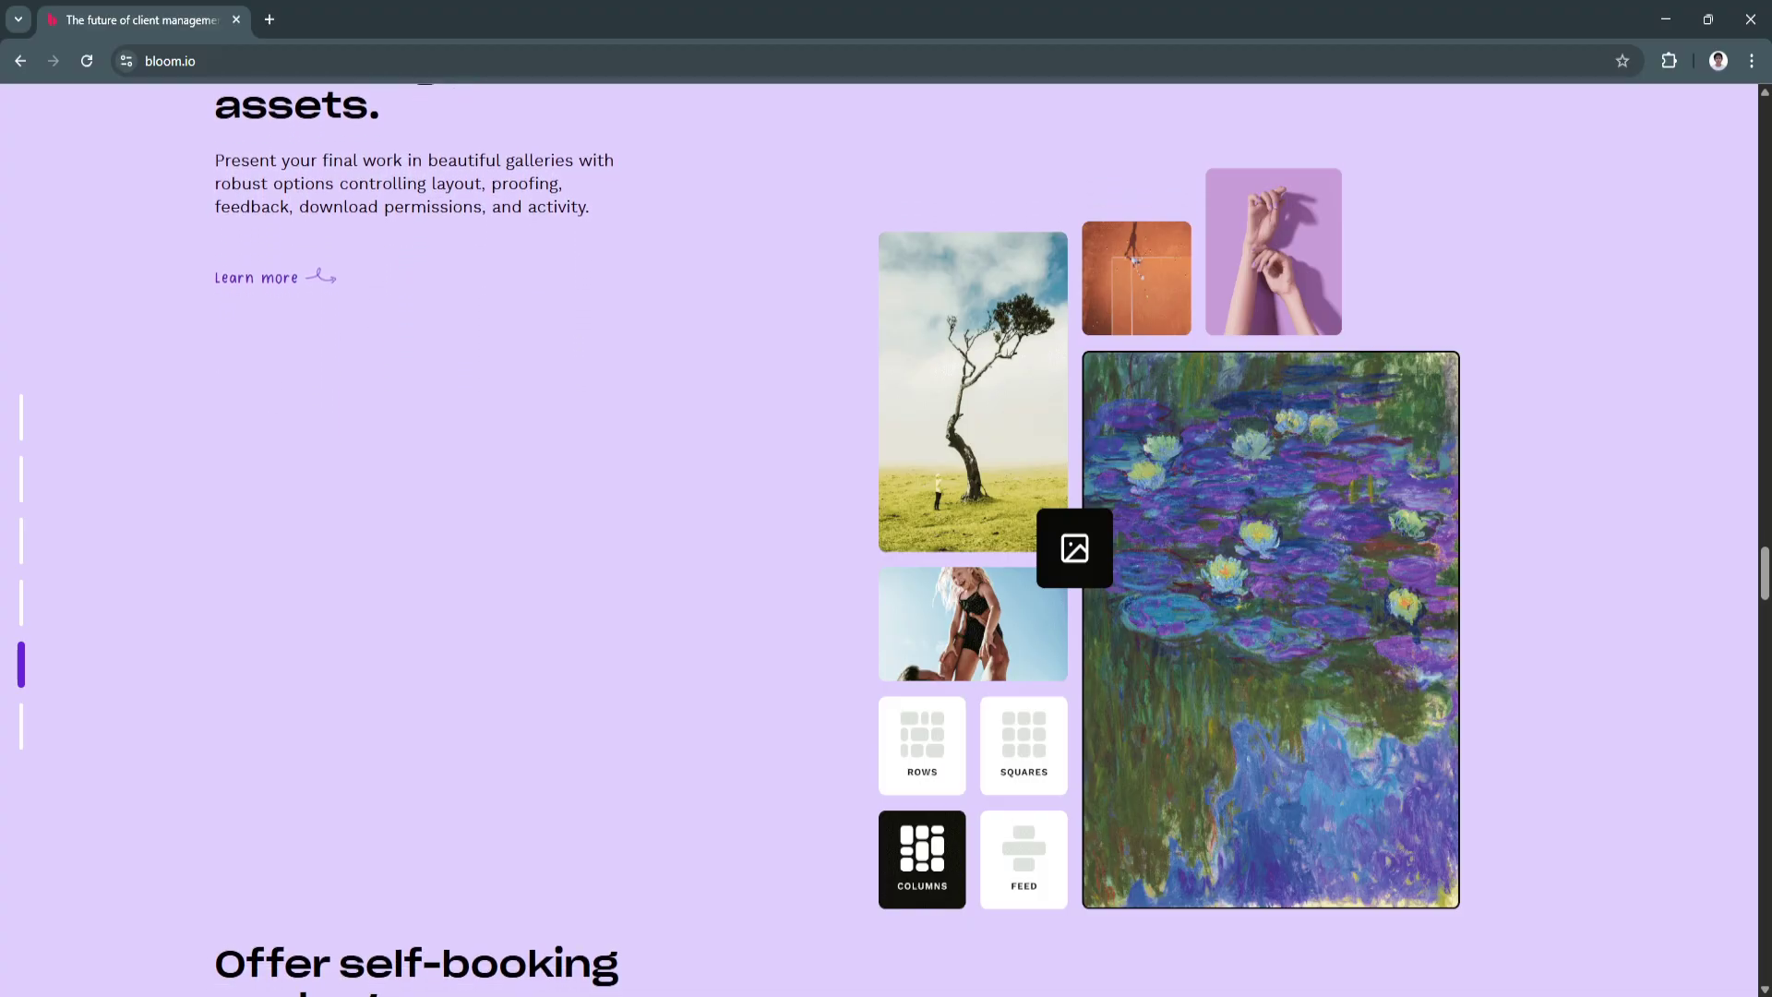
scroll(887, 555, "down", 2)
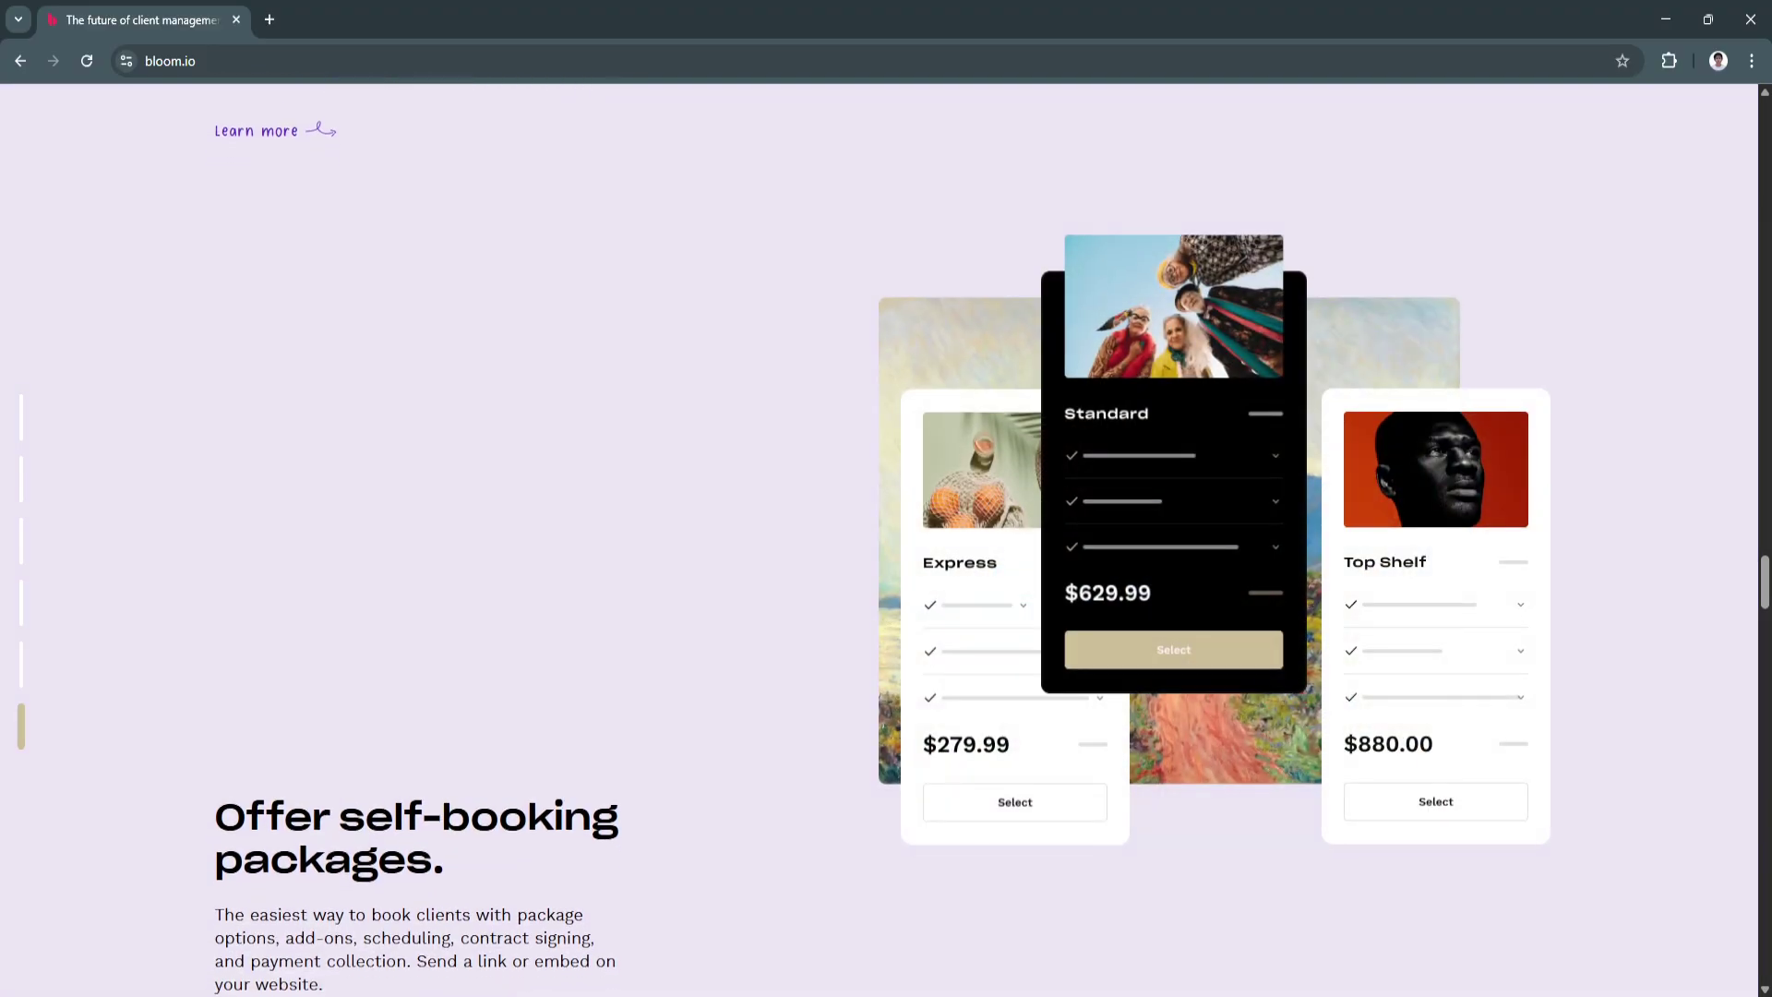
scroll(886, 555, "down", 2)
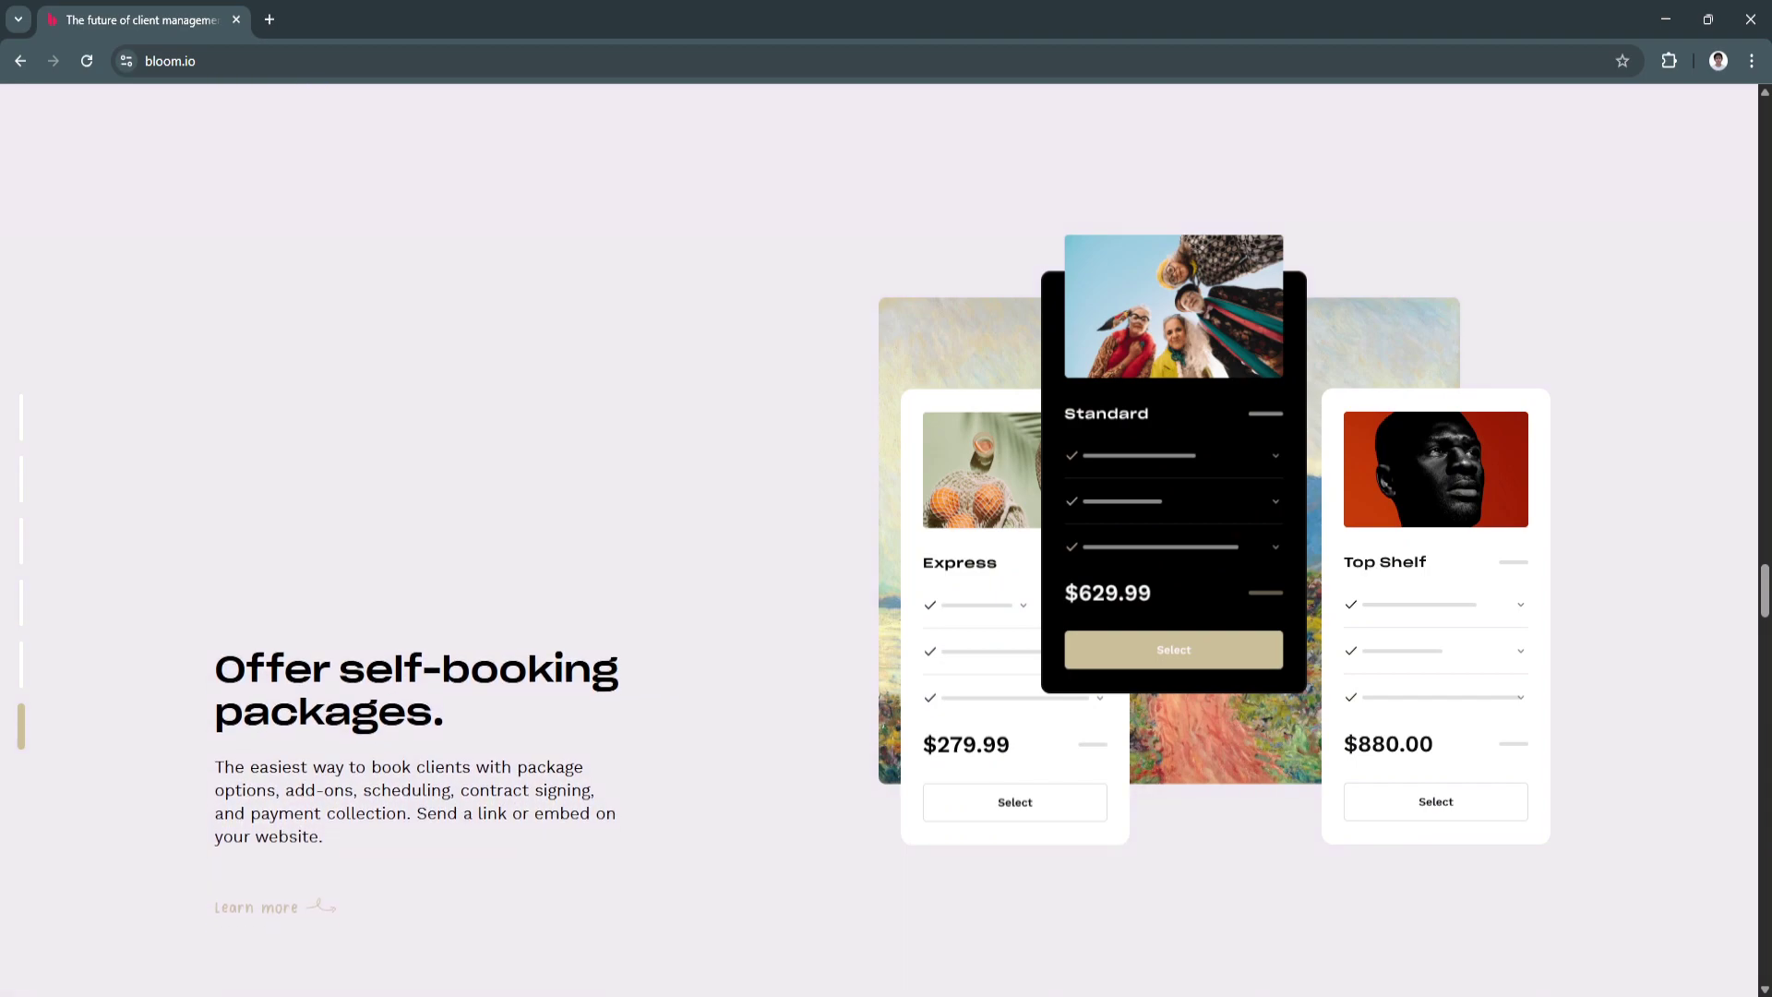
scroll(885, 555, "down", 2)
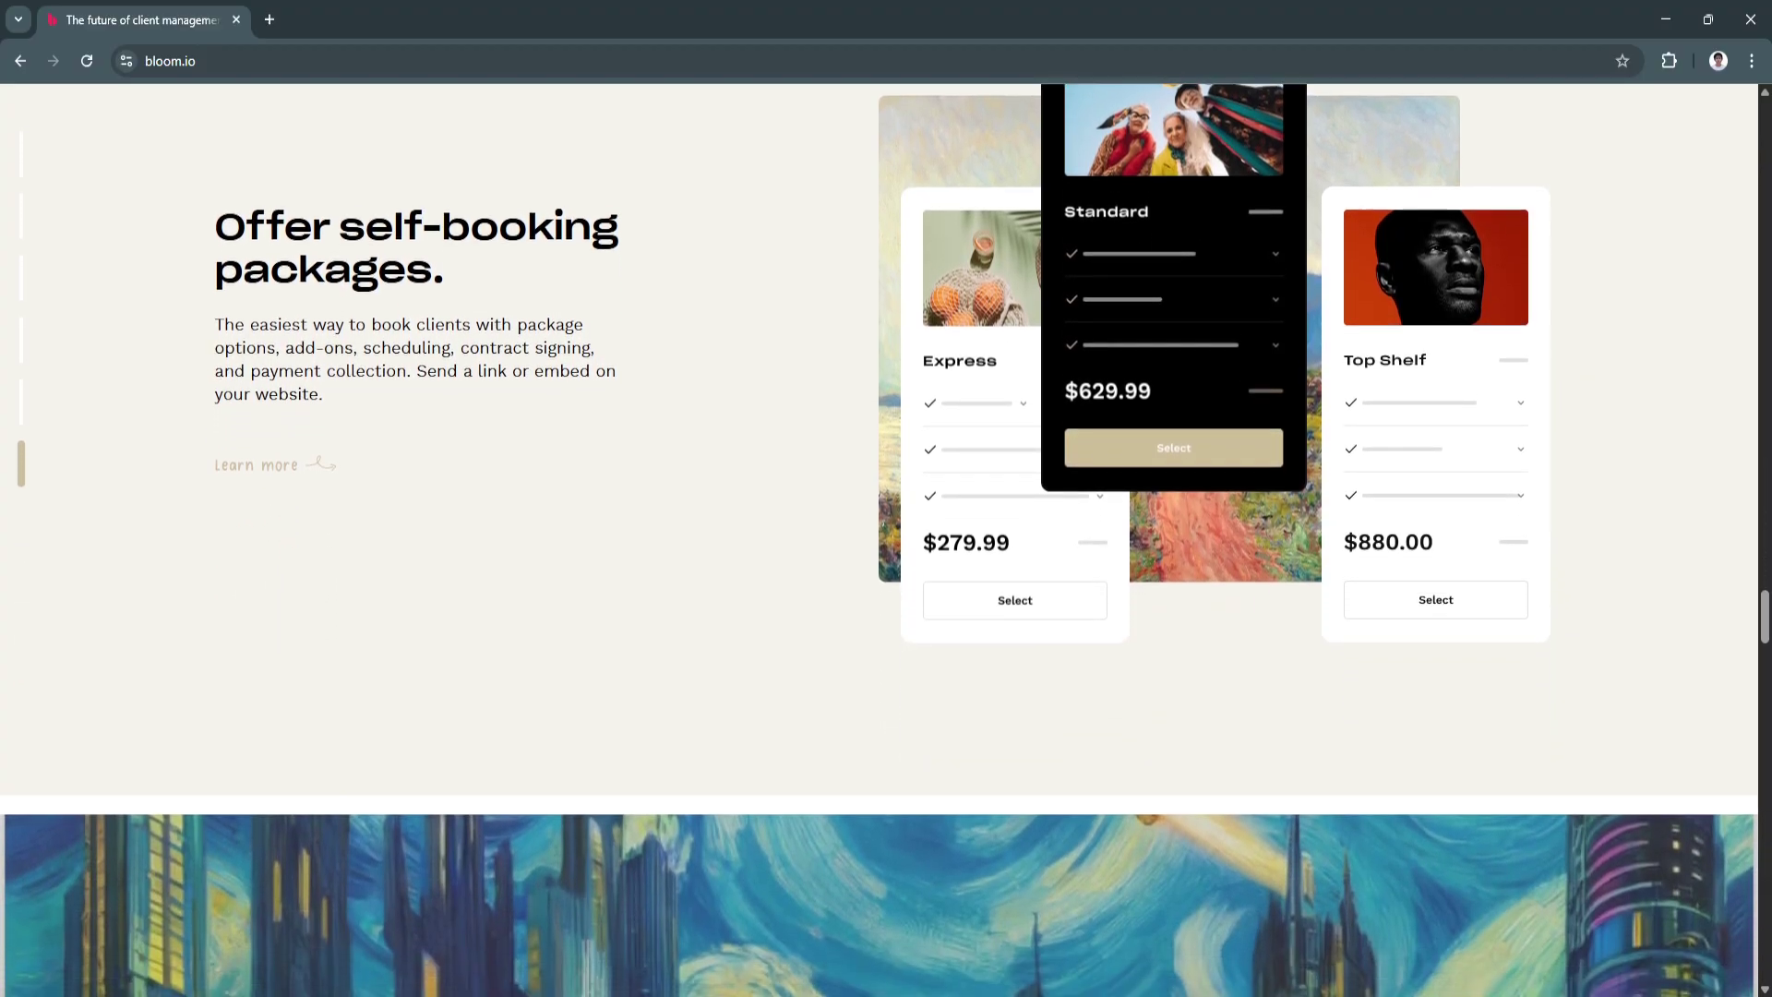
scroll(887, 554, "down", 1)
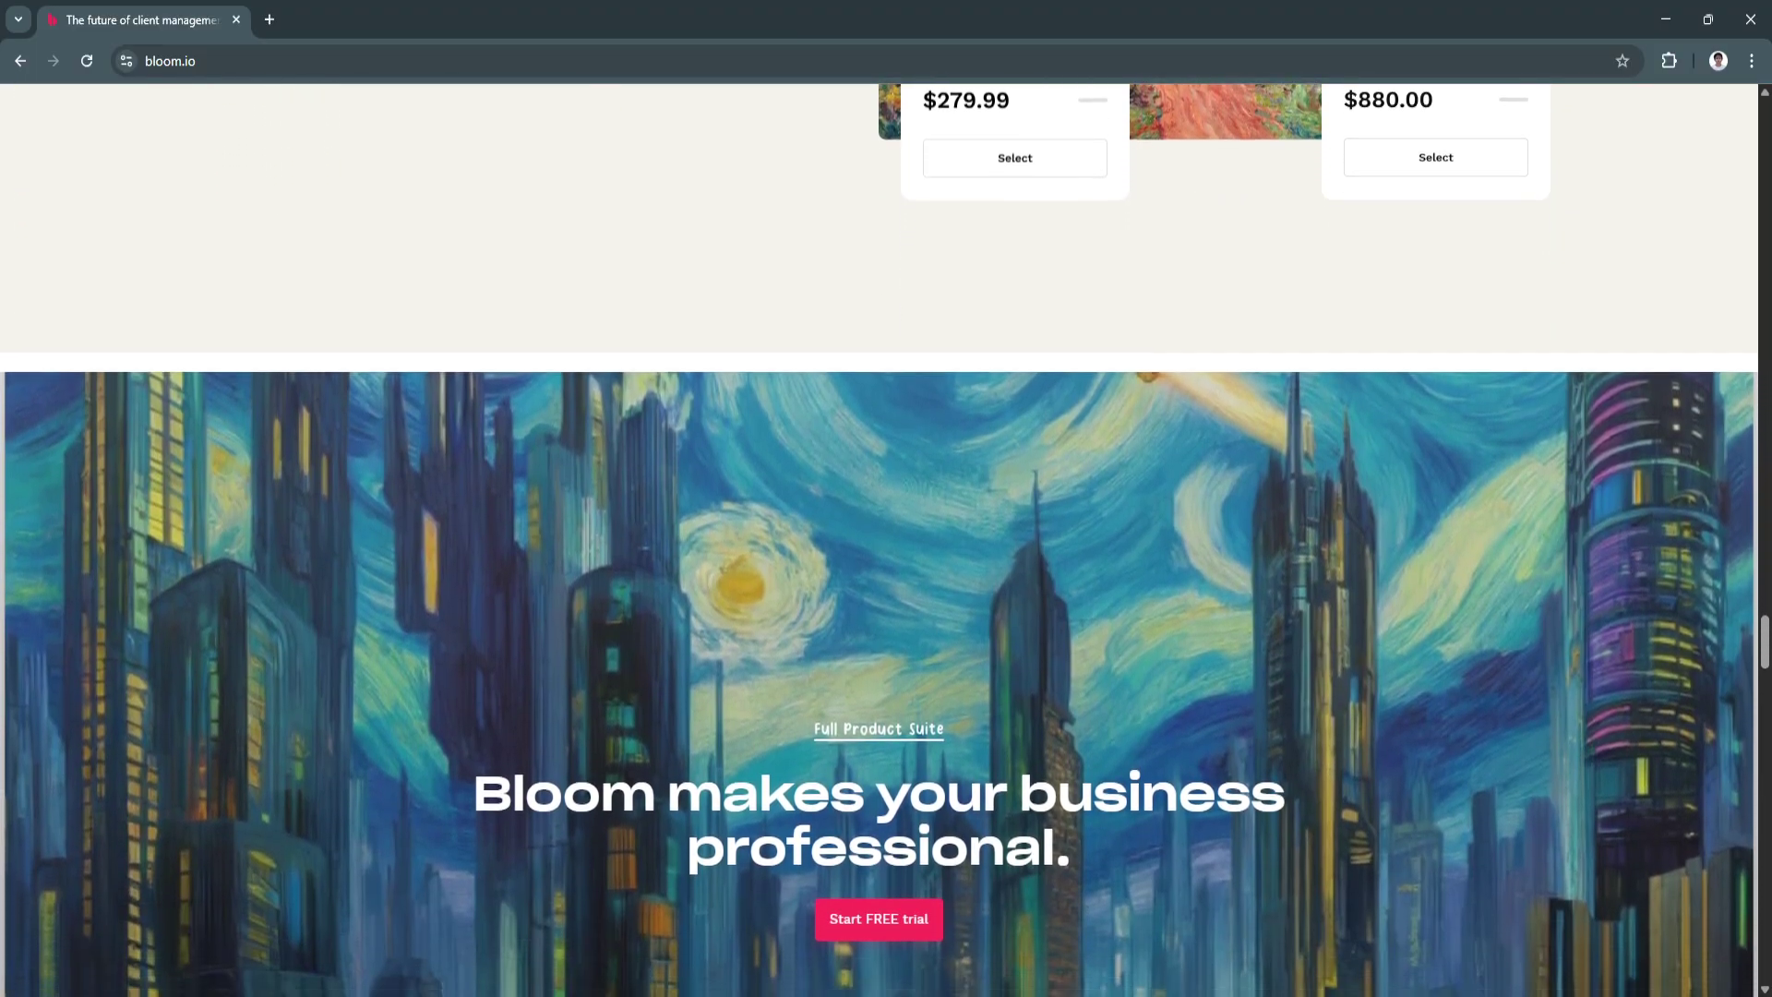
scroll(886, 555, "down", 1)
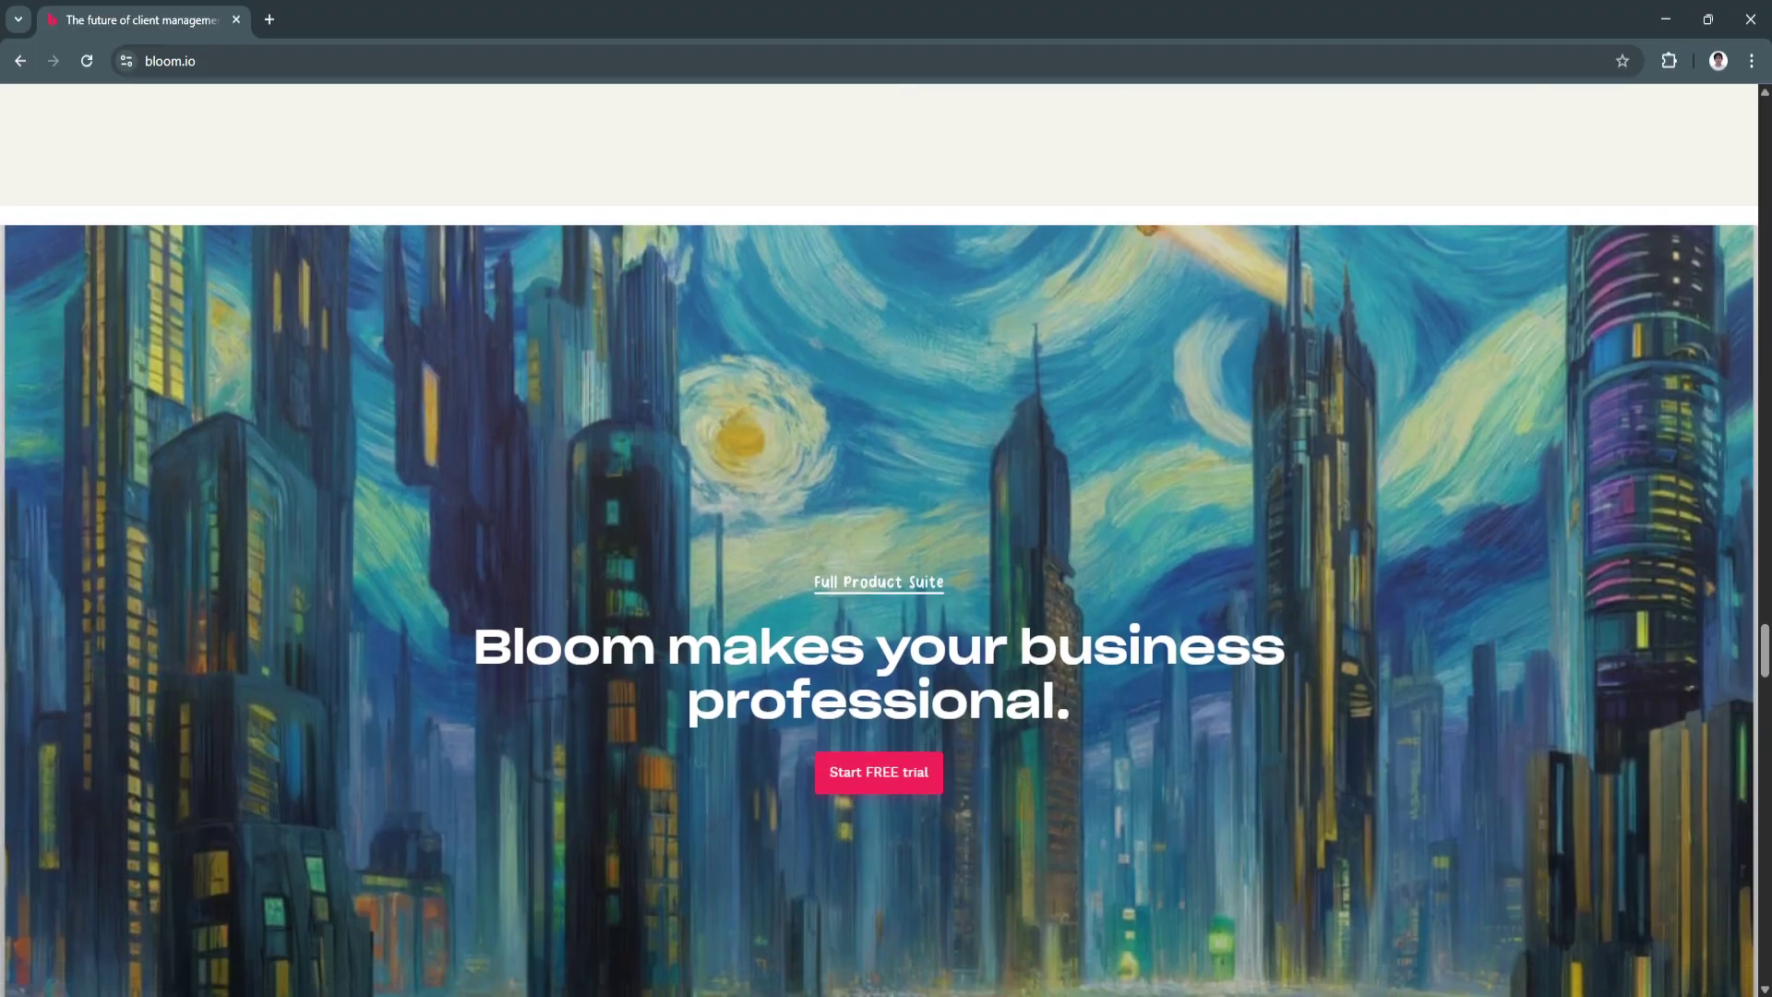
scroll(886, 554, "down", 1)
scroll(887, 554, "down", 1)
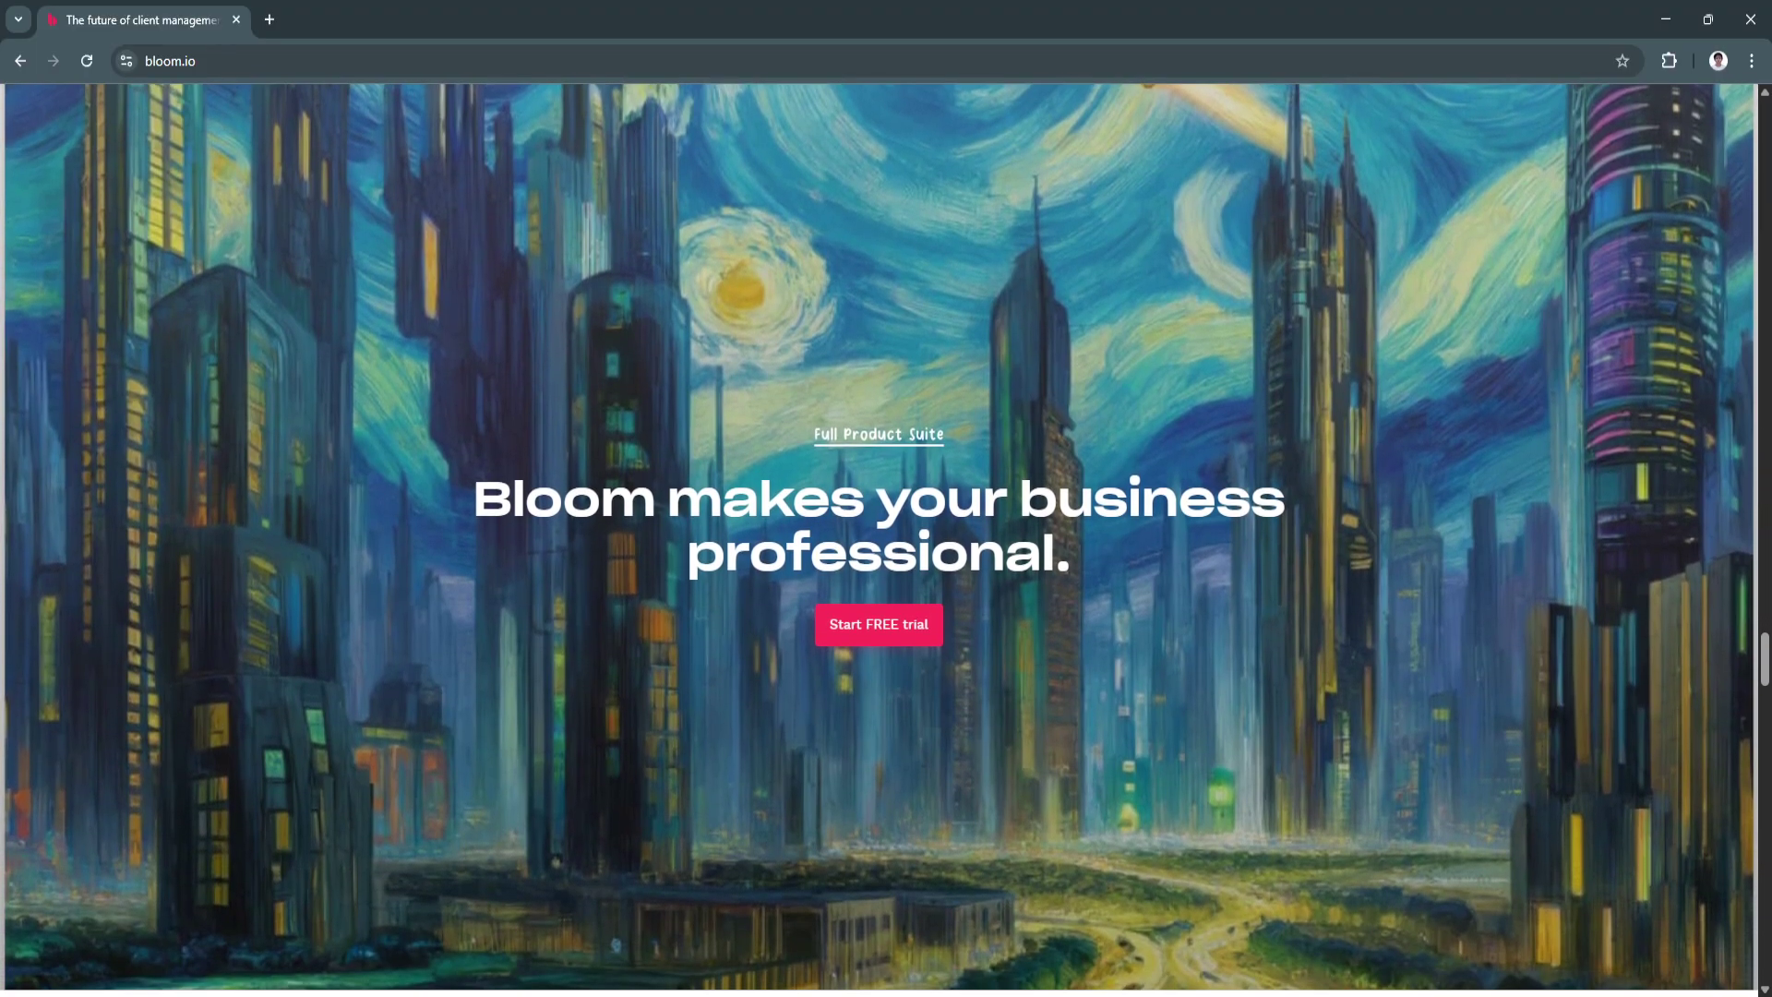
scroll(885, 554, "down", 1)
scroll(886, 554, "down", 1)
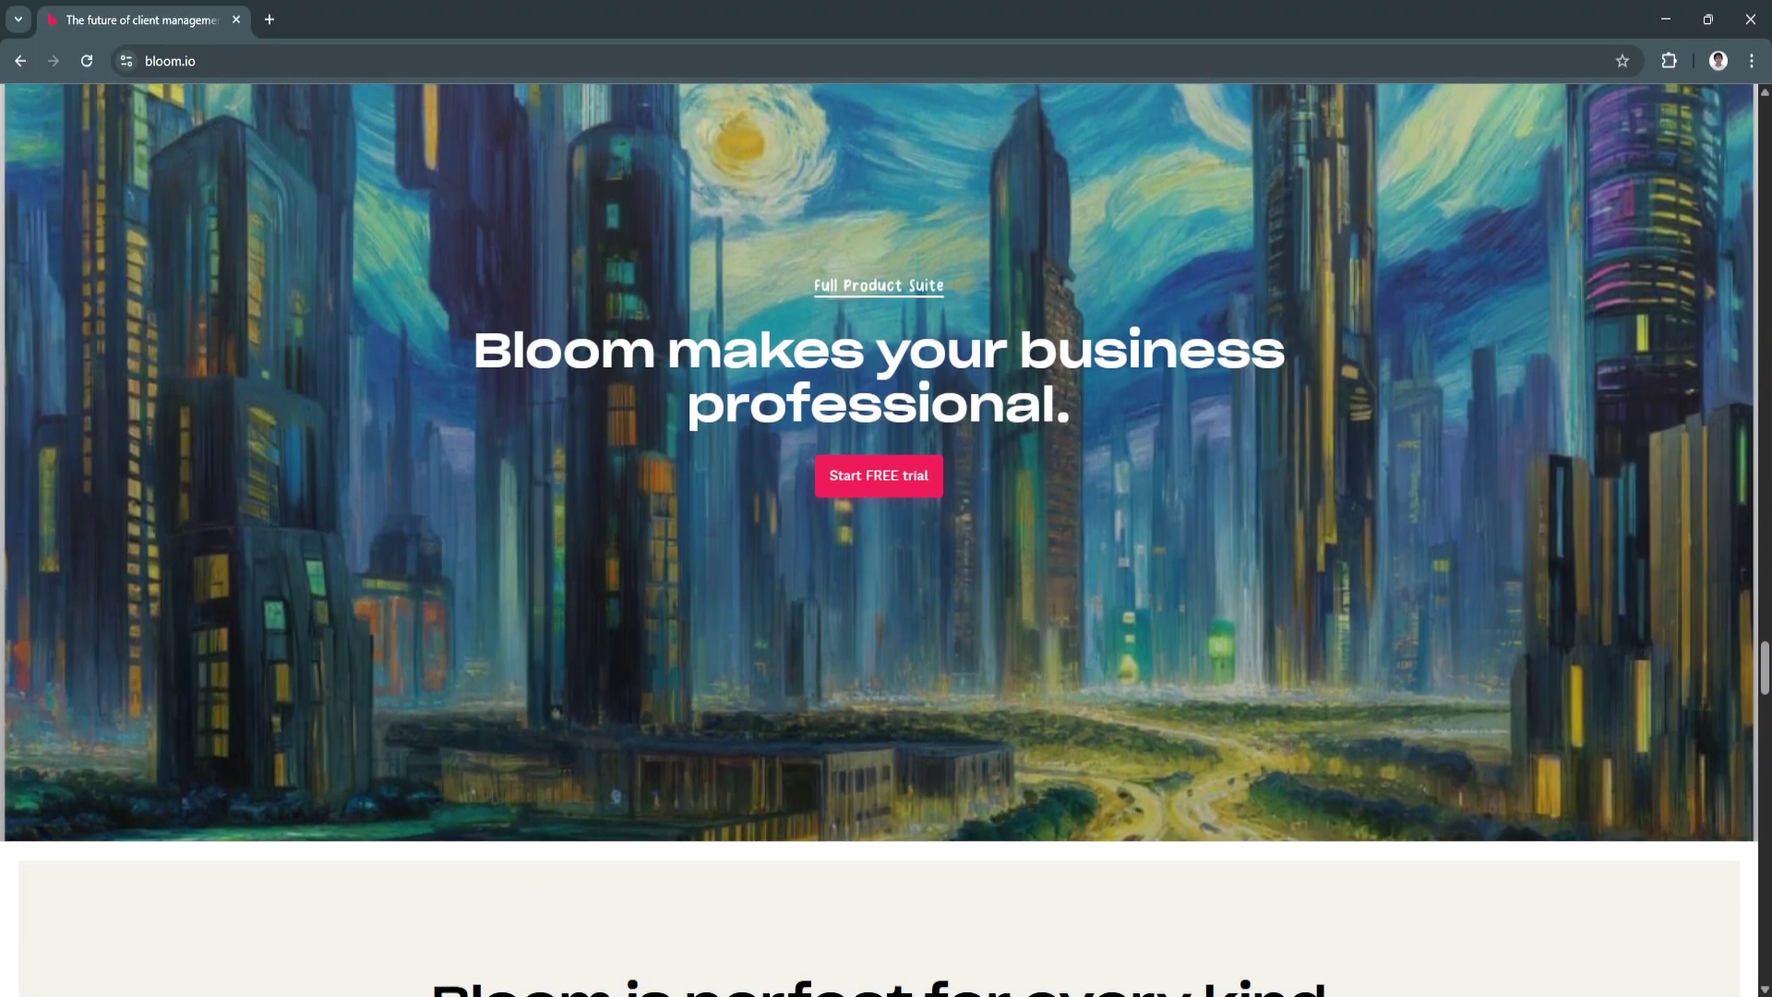
scroll(886, 553, "down", 1)
scroll(886, 555, "down", 1)
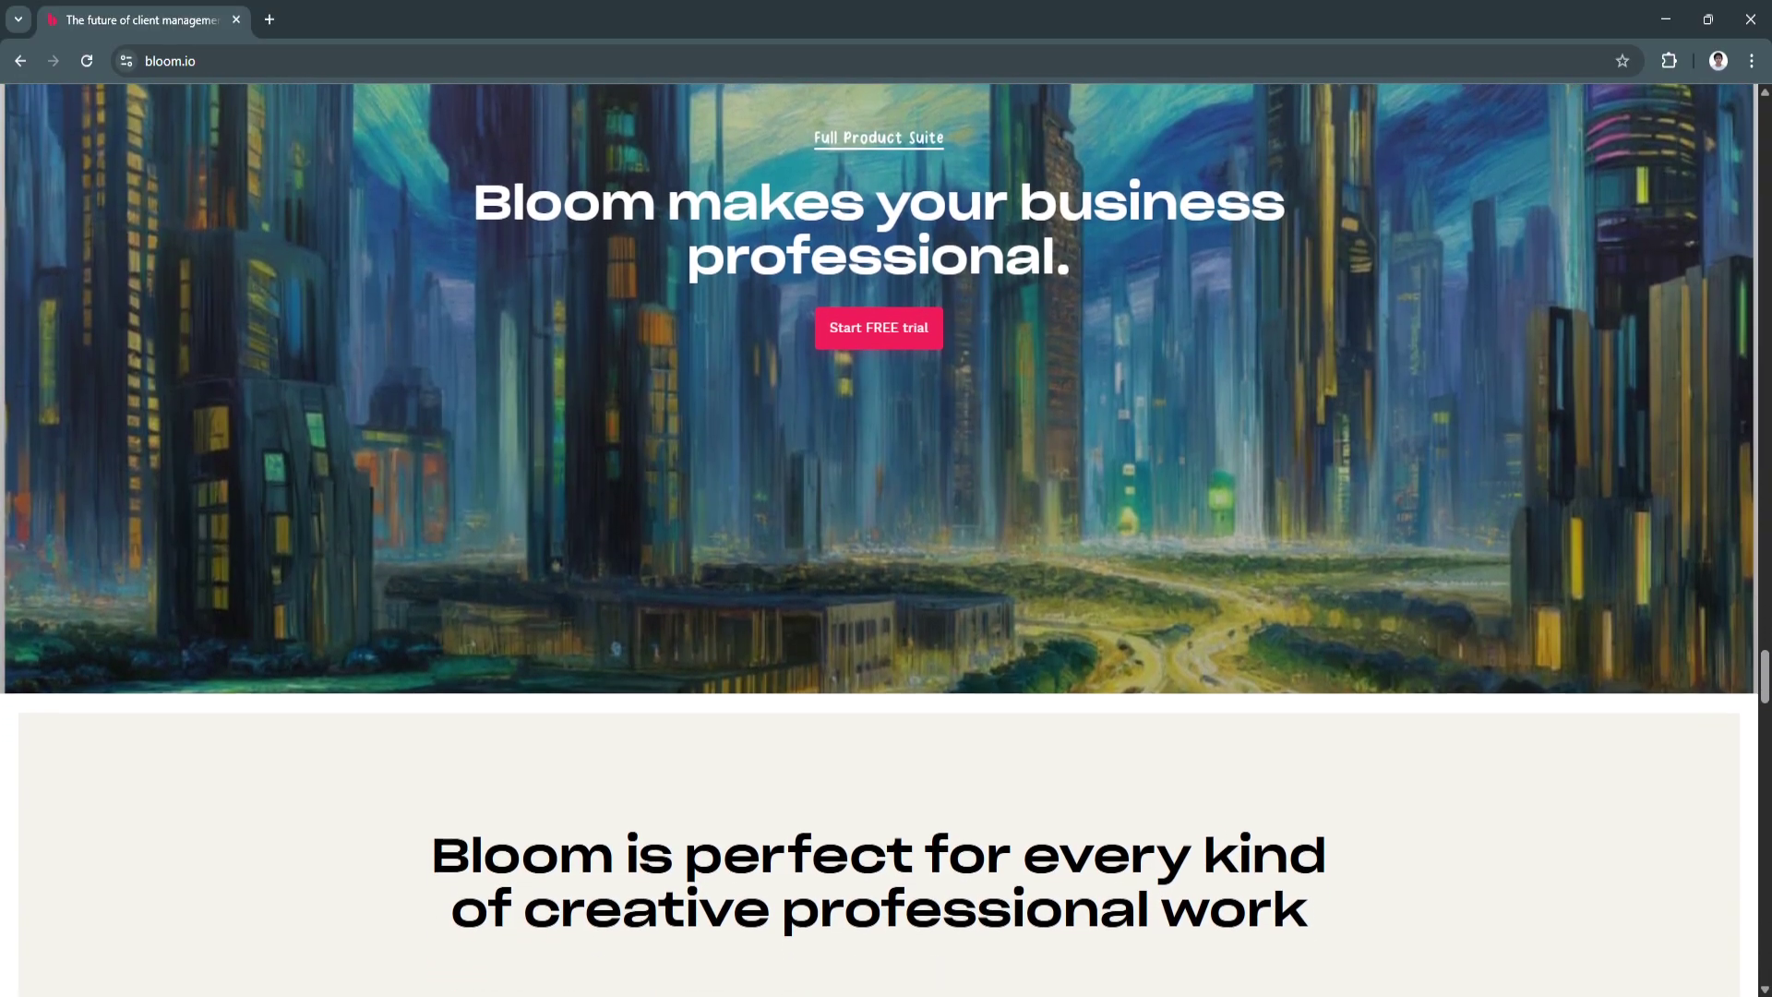
scroll(887, 554, "down", 1)
scroll(886, 554, "down", 1)
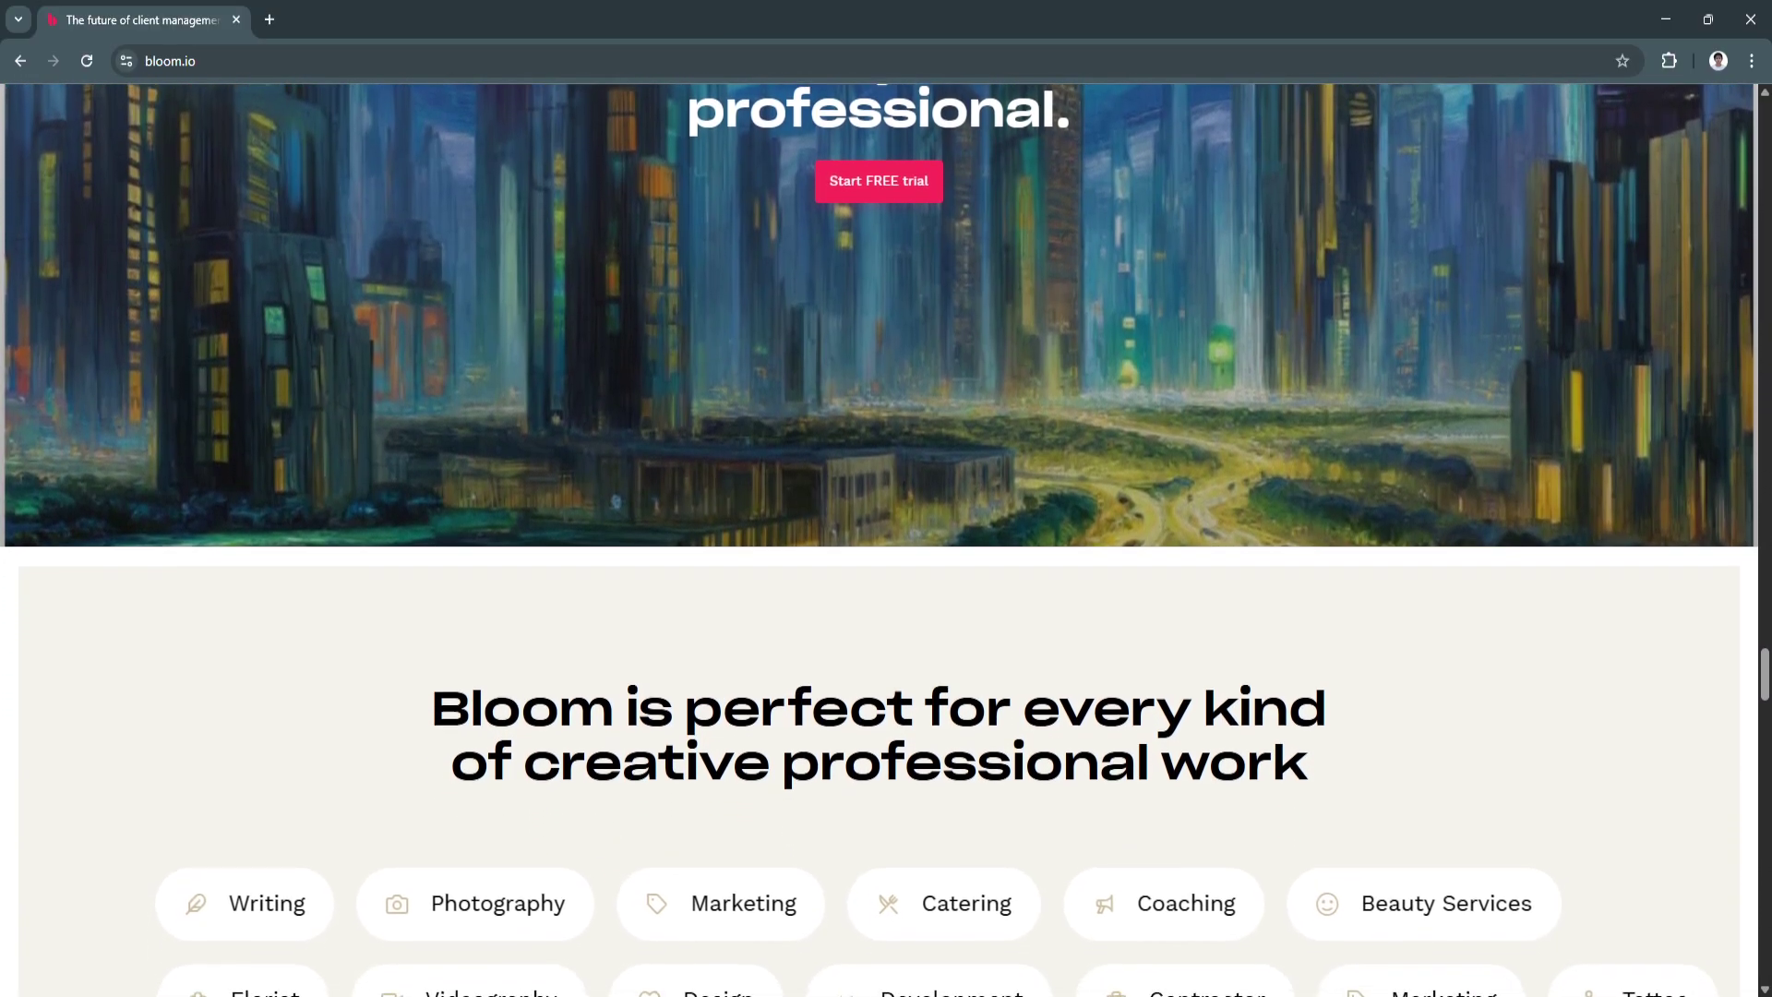
scroll(886, 554, "down", 1)
scroll(886, 553, "down", 1)
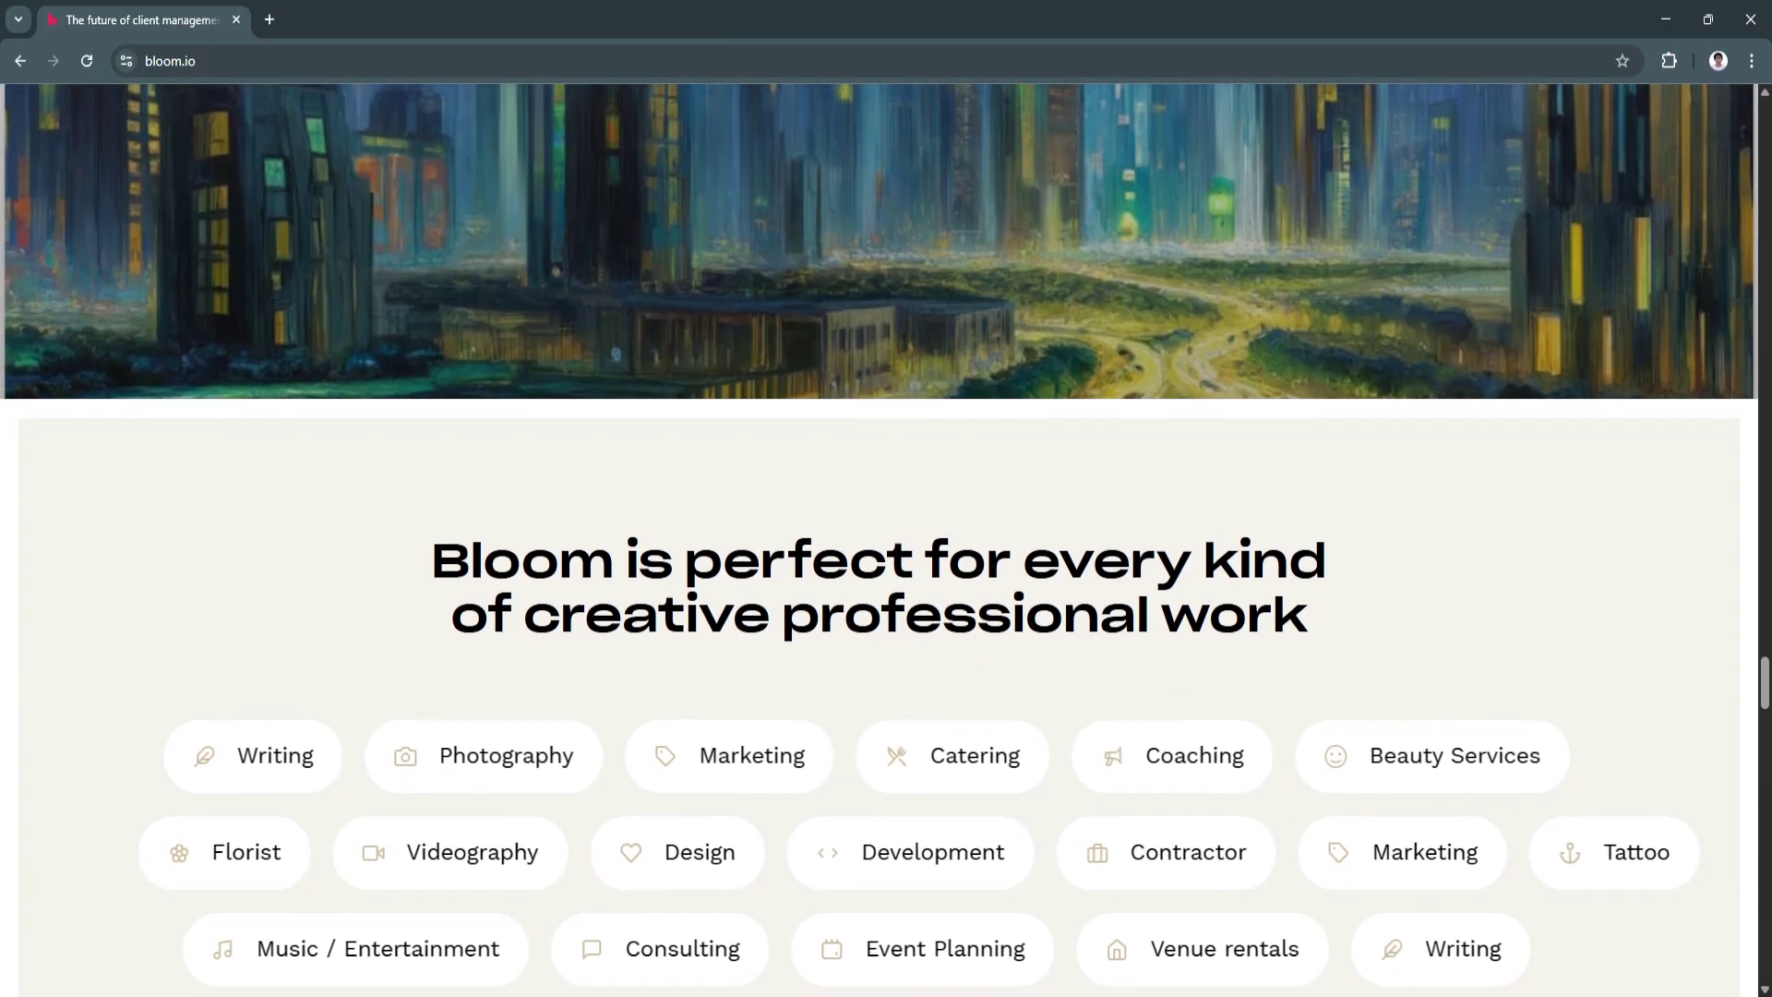
scroll(887, 554, "down", 1)
scroll(886, 554, "down", 1)
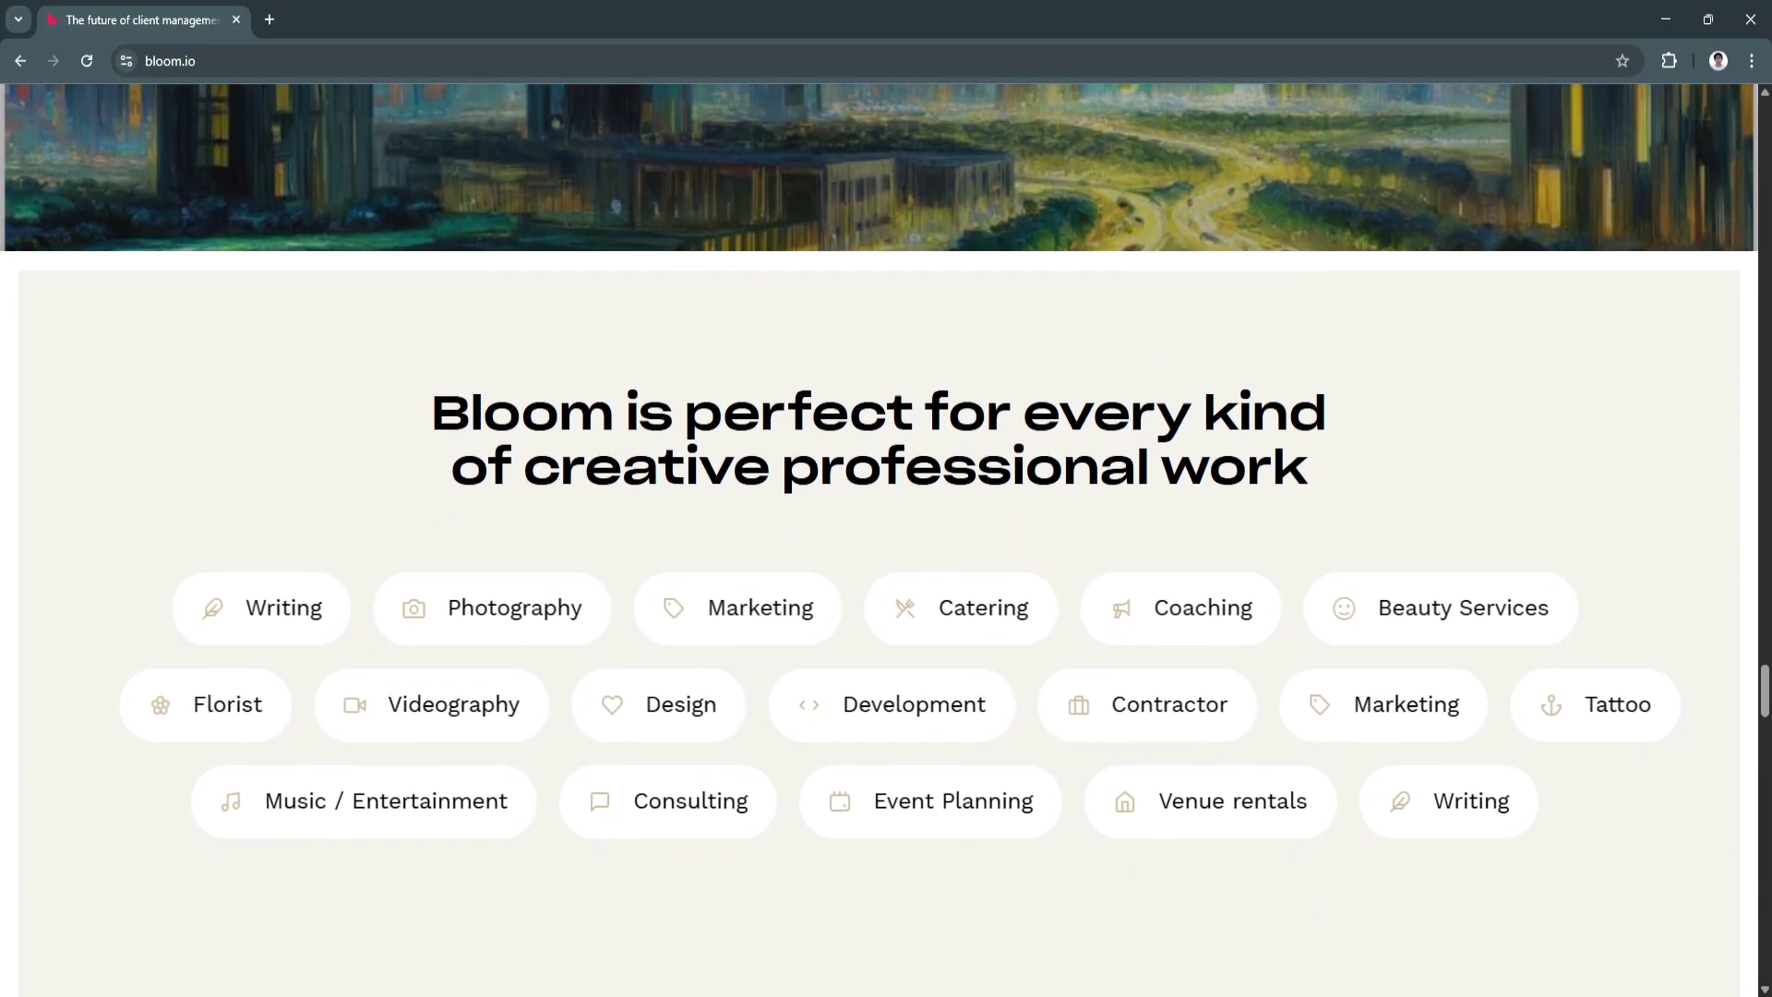
scroll(887, 554, "down", 1)
scroll(886, 553, "down", 1)
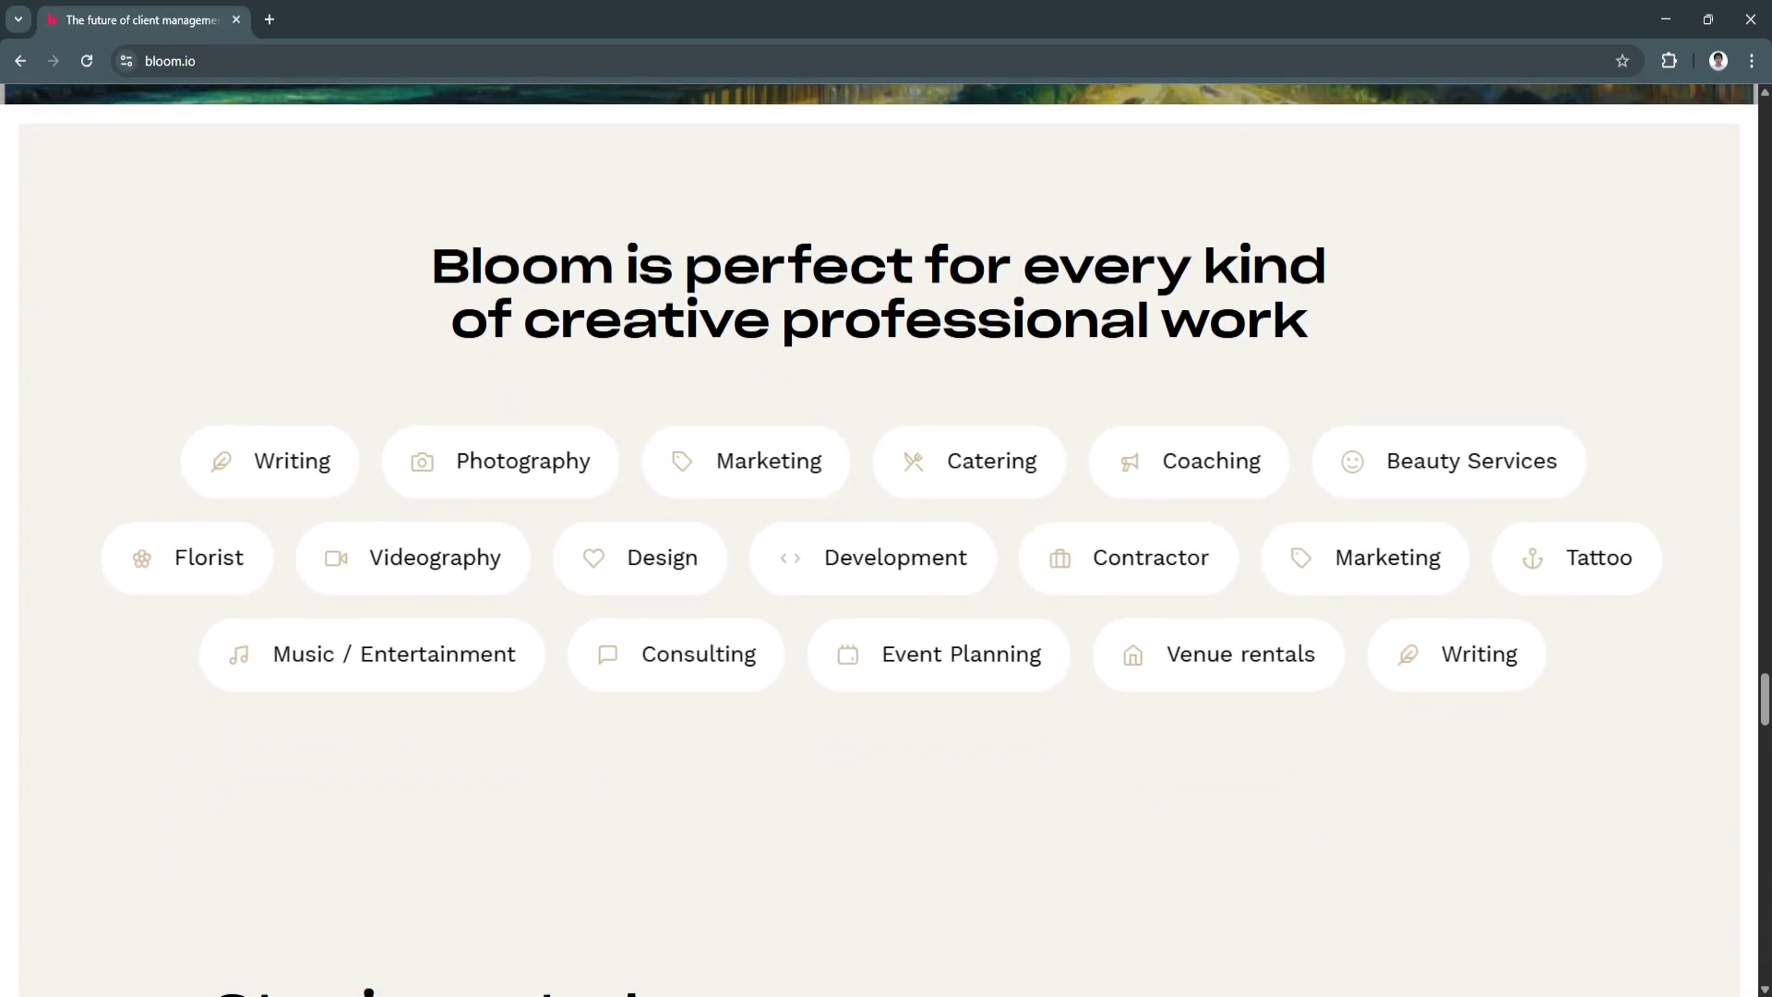
scroll(886, 553, "down", 1)
scroll(886, 554, "down", 1)
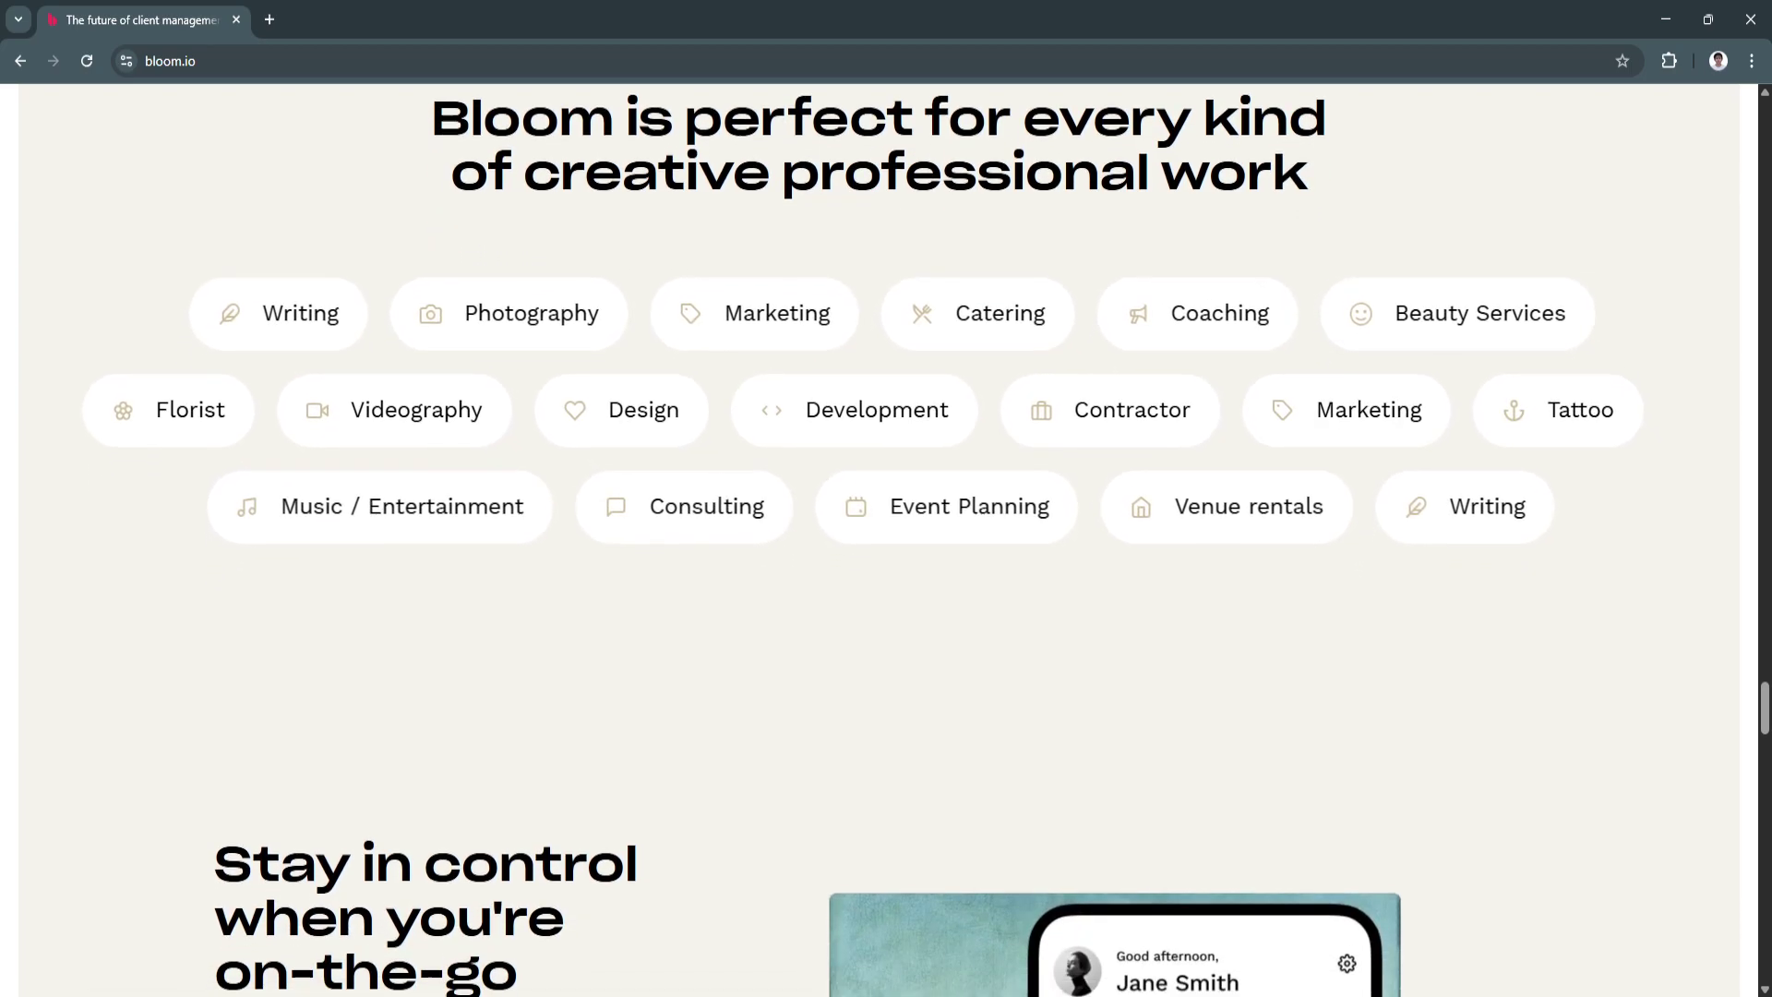
scroll(885, 554, "down", 1)
scroll(886, 554, "down", 1)
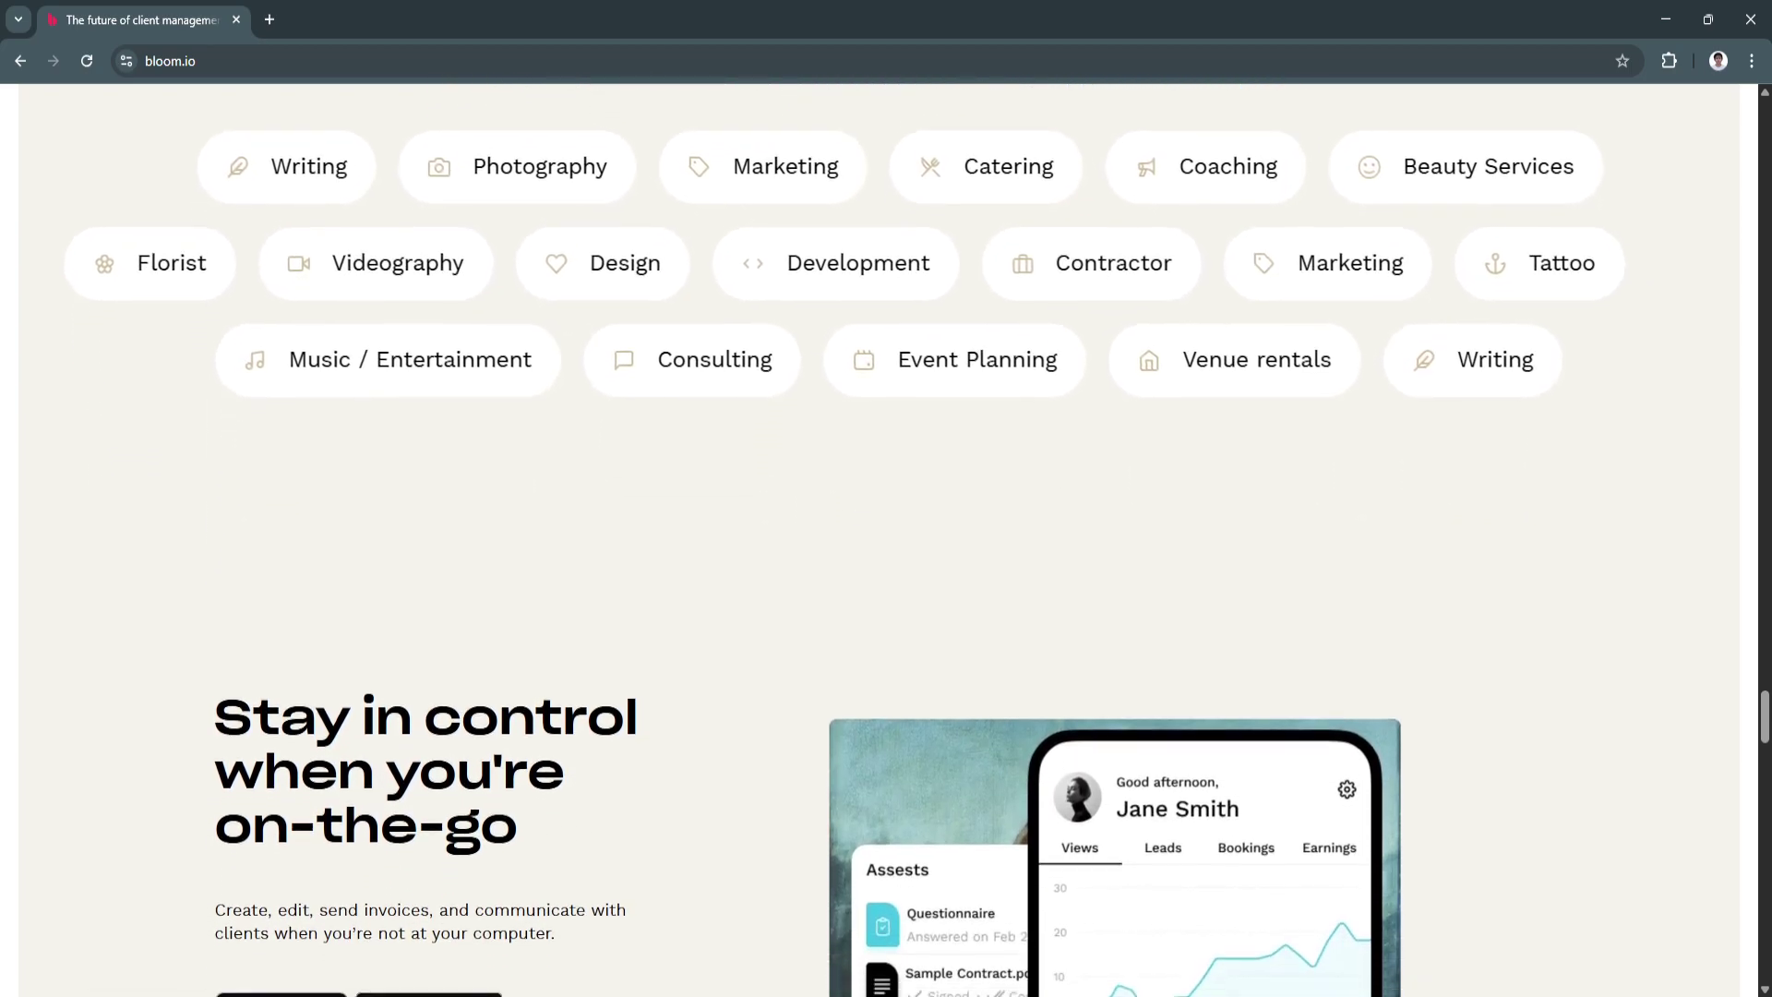
scroll(886, 555, "down", 1)
scroll(886, 554, "down", 1)
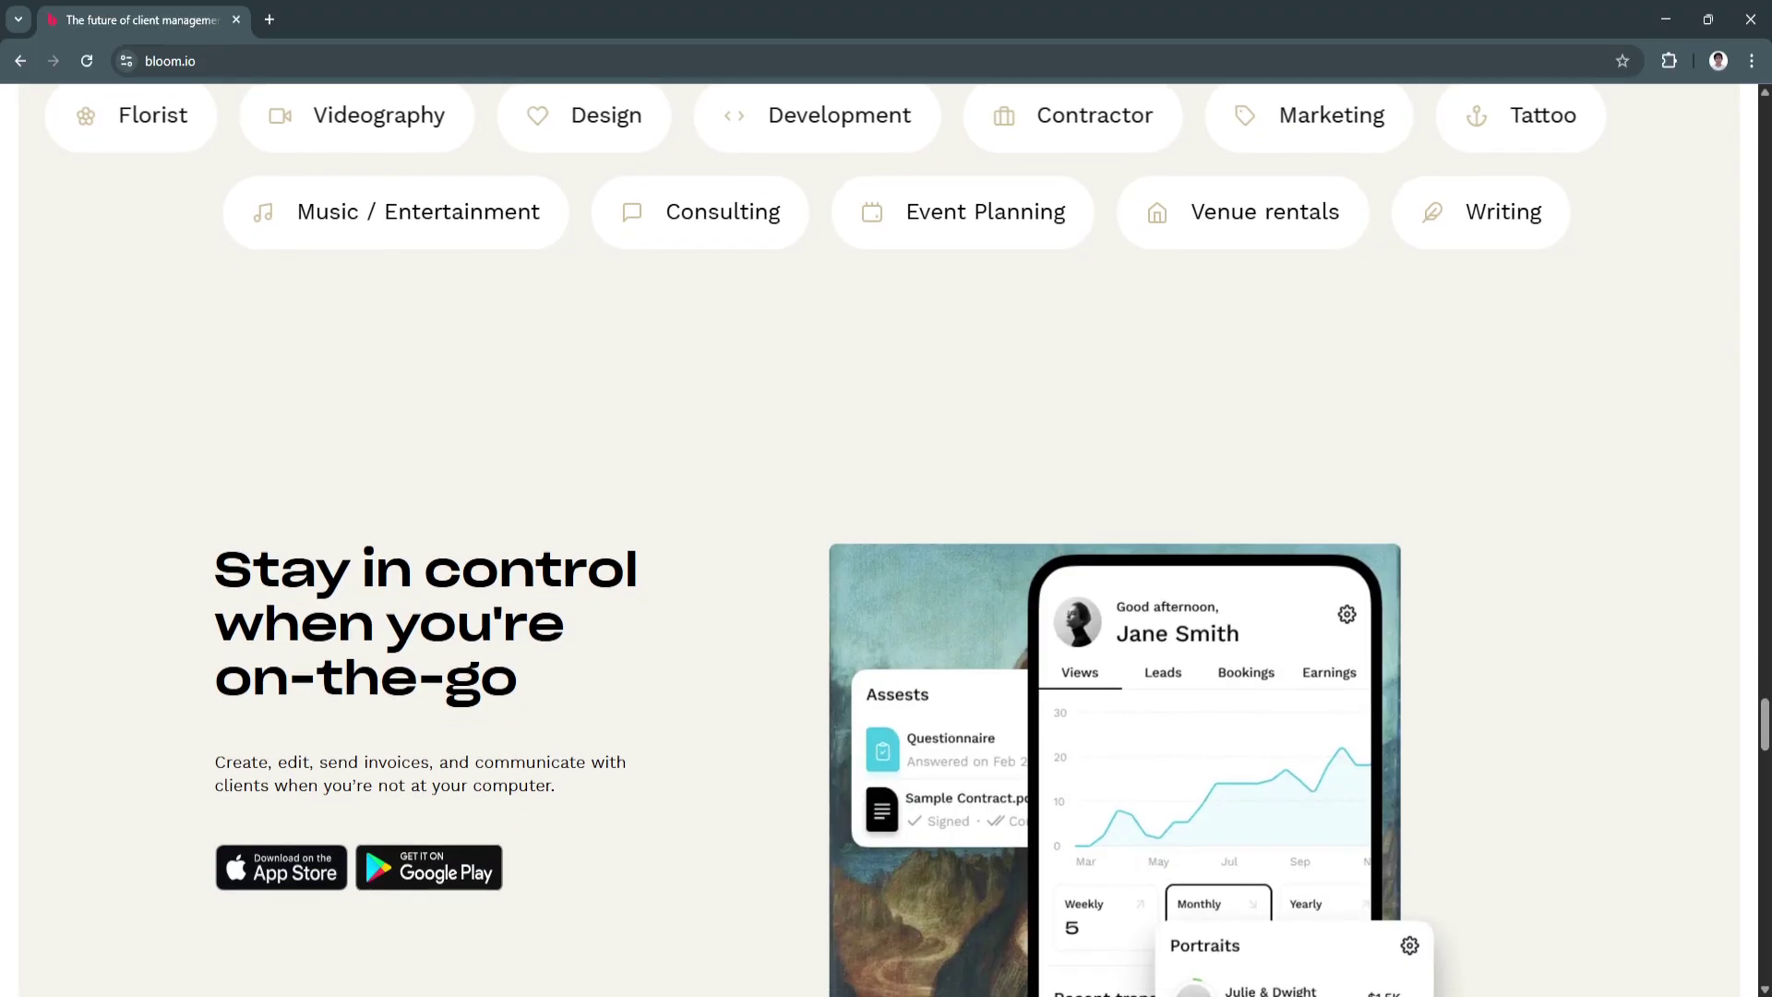
scroll(886, 553, "down", 1)
scroll(887, 553, "down", 1)
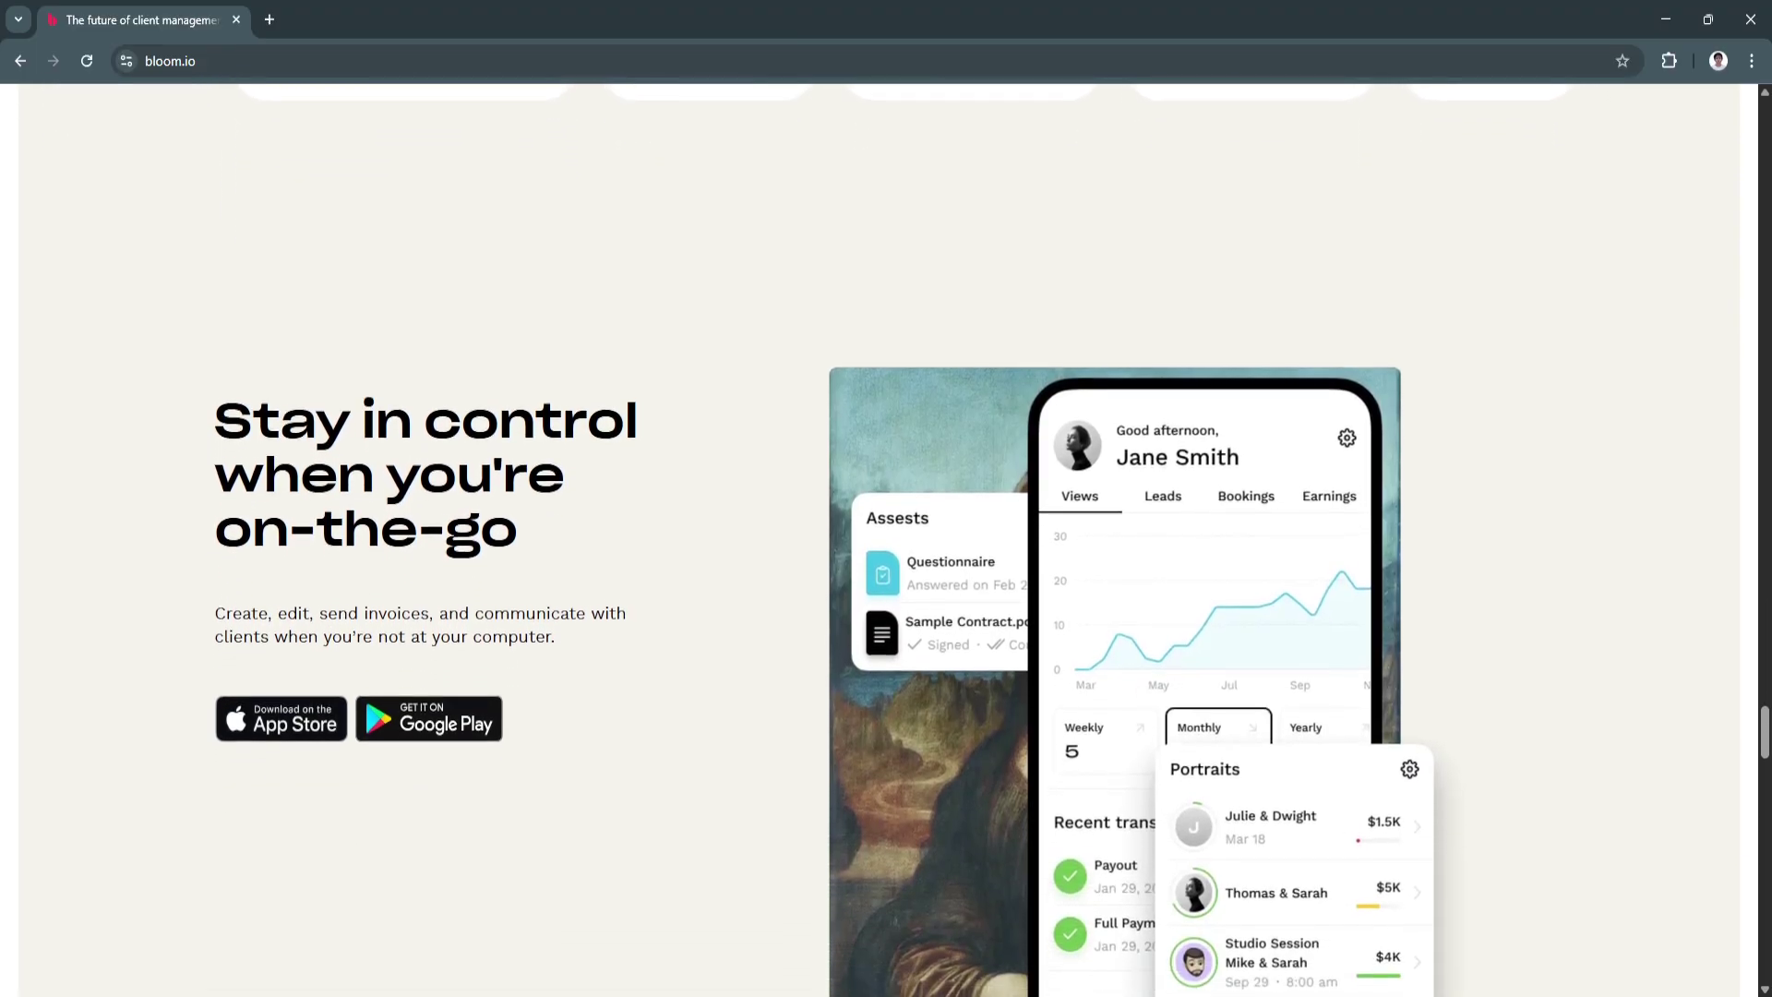
scroll(886, 553, "down", 1)
scroll(886, 554, "down", 1)
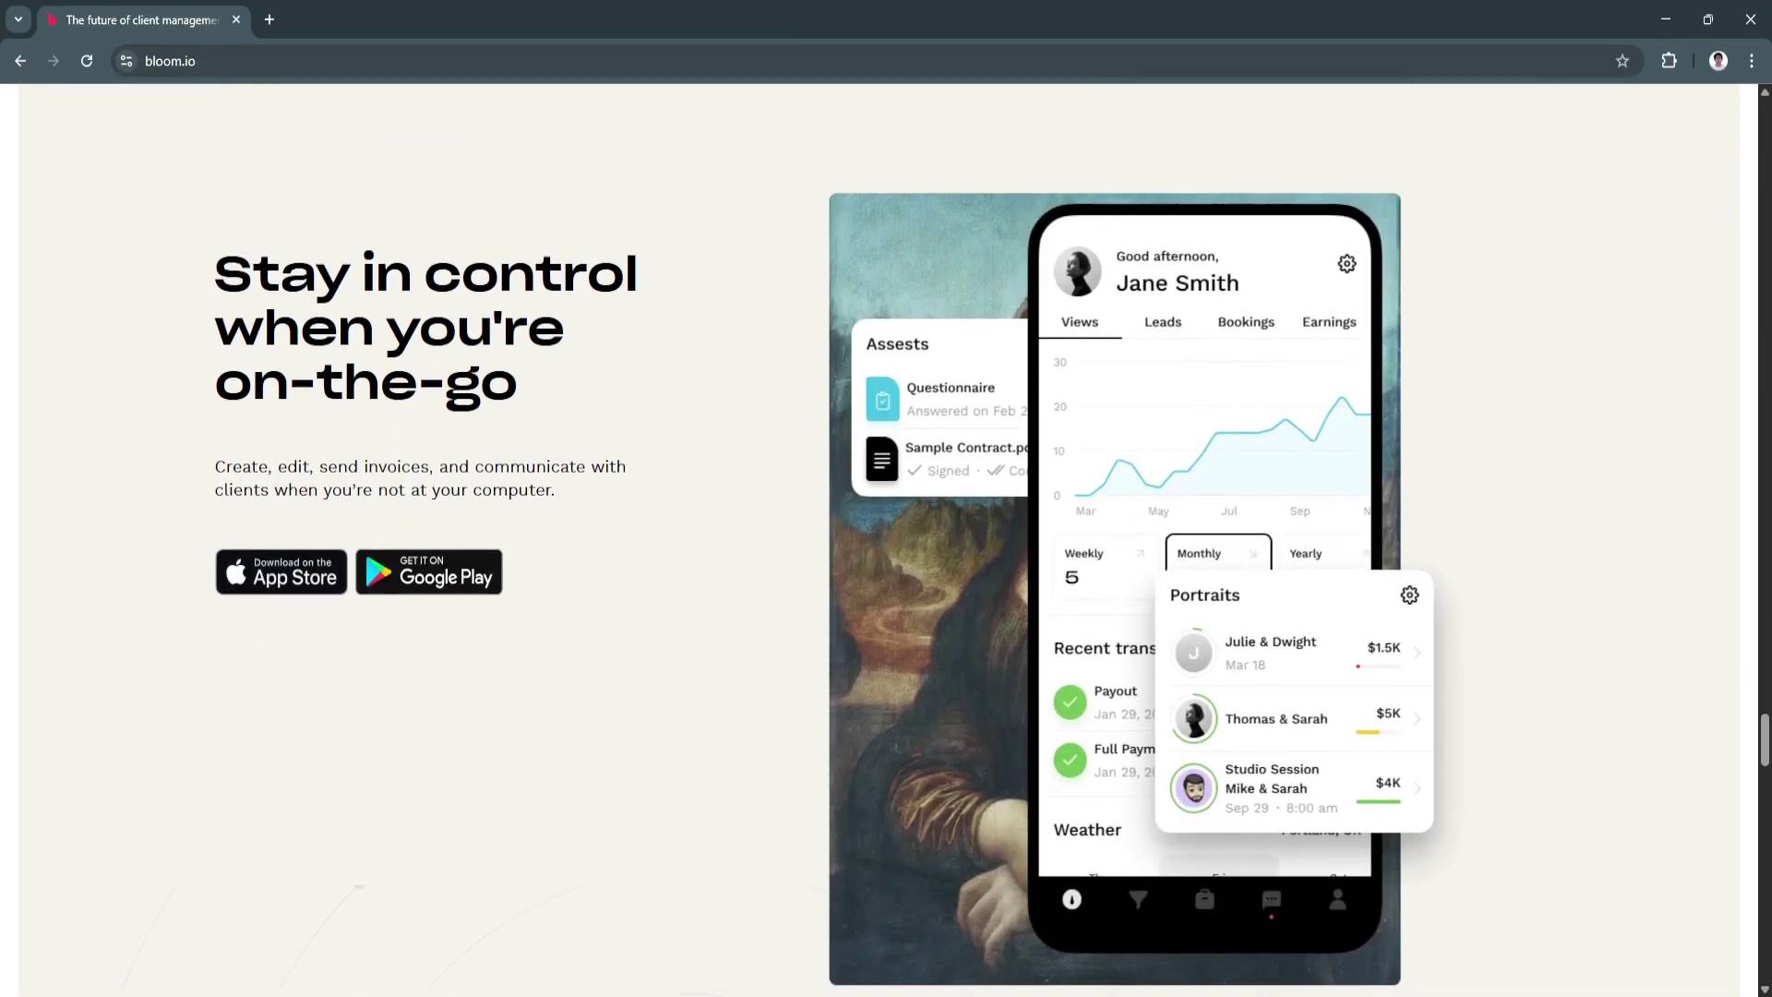
scroll(885, 554, "down", 1)
scroll(887, 553, "down", 1)
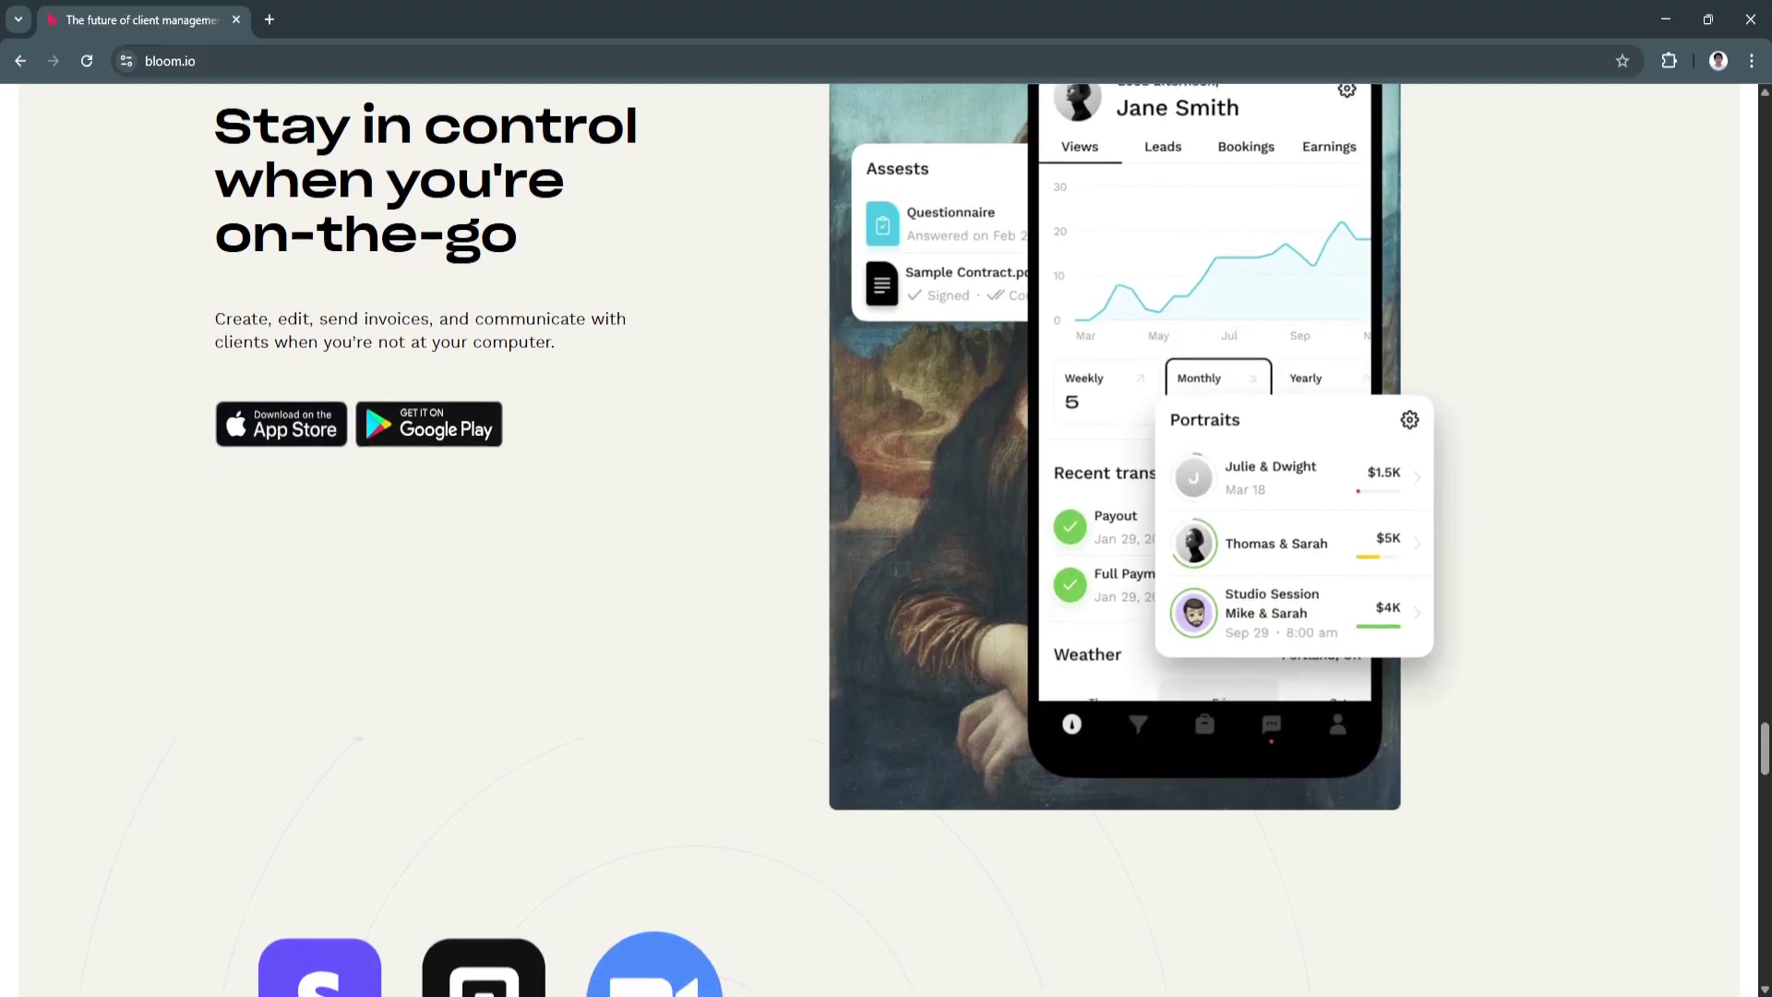
scroll(887, 554, "down", 1)
scroll(886, 555, "down", 1)
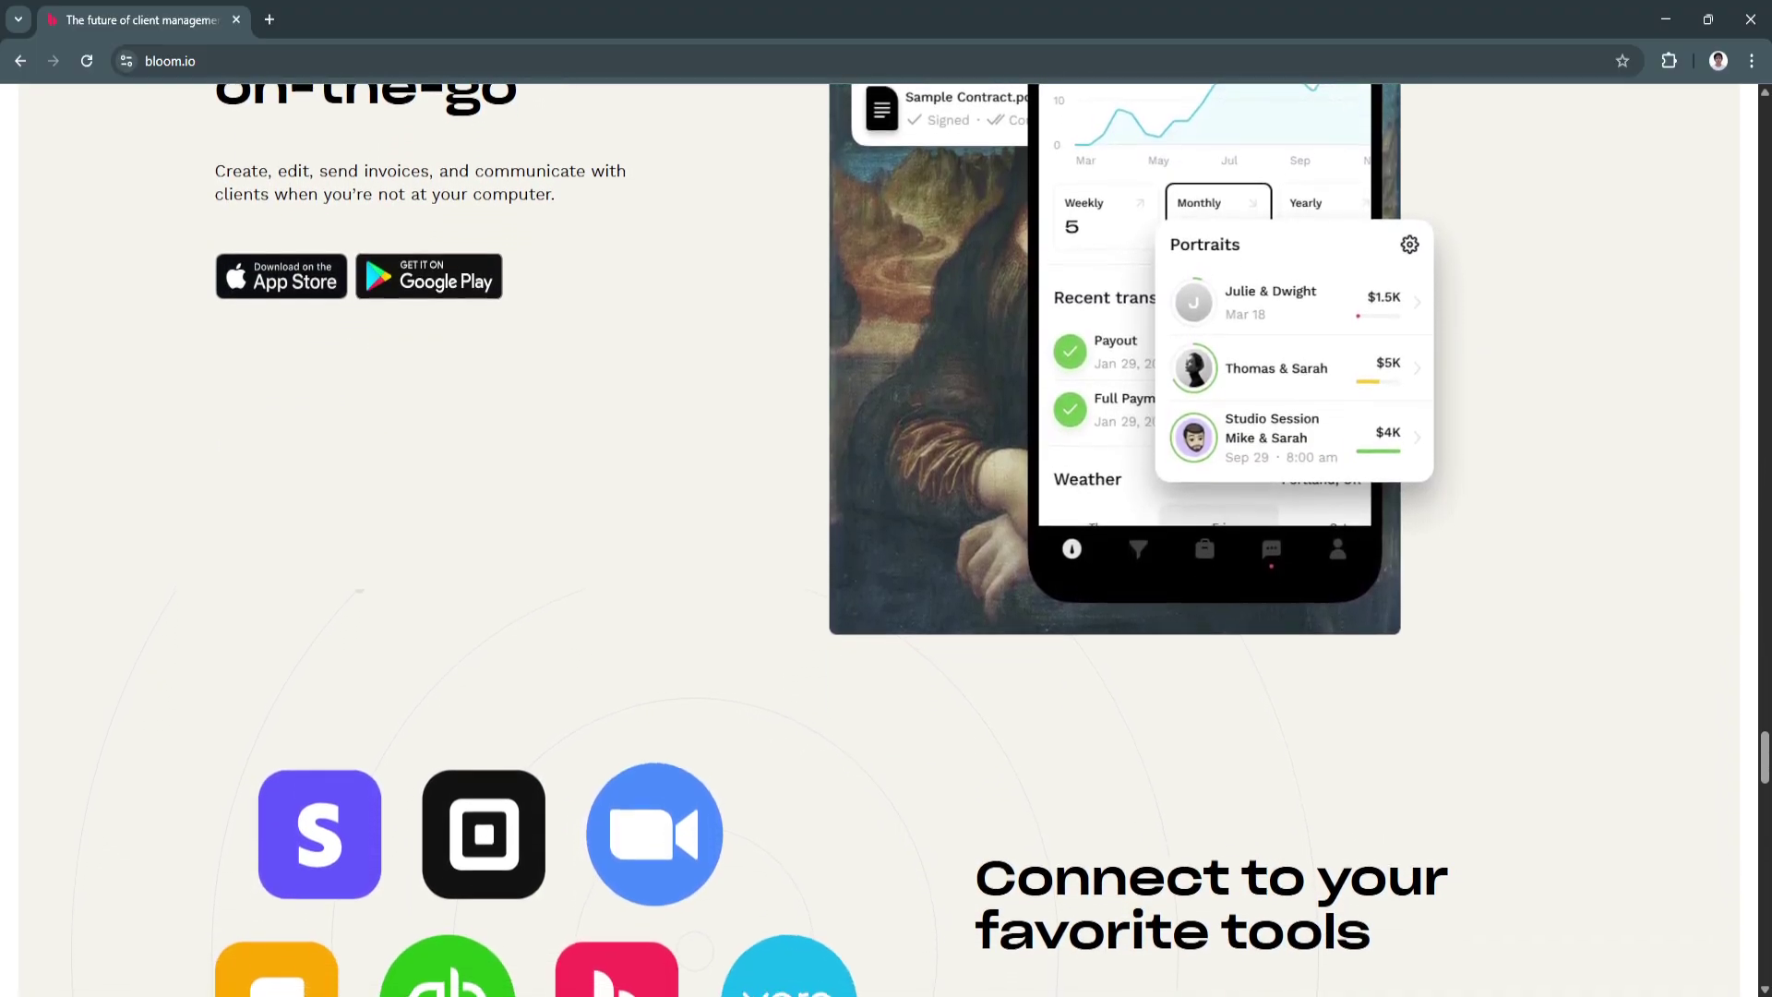
scroll(887, 553, "down", 1)
scroll(887, 554, "down", 1)
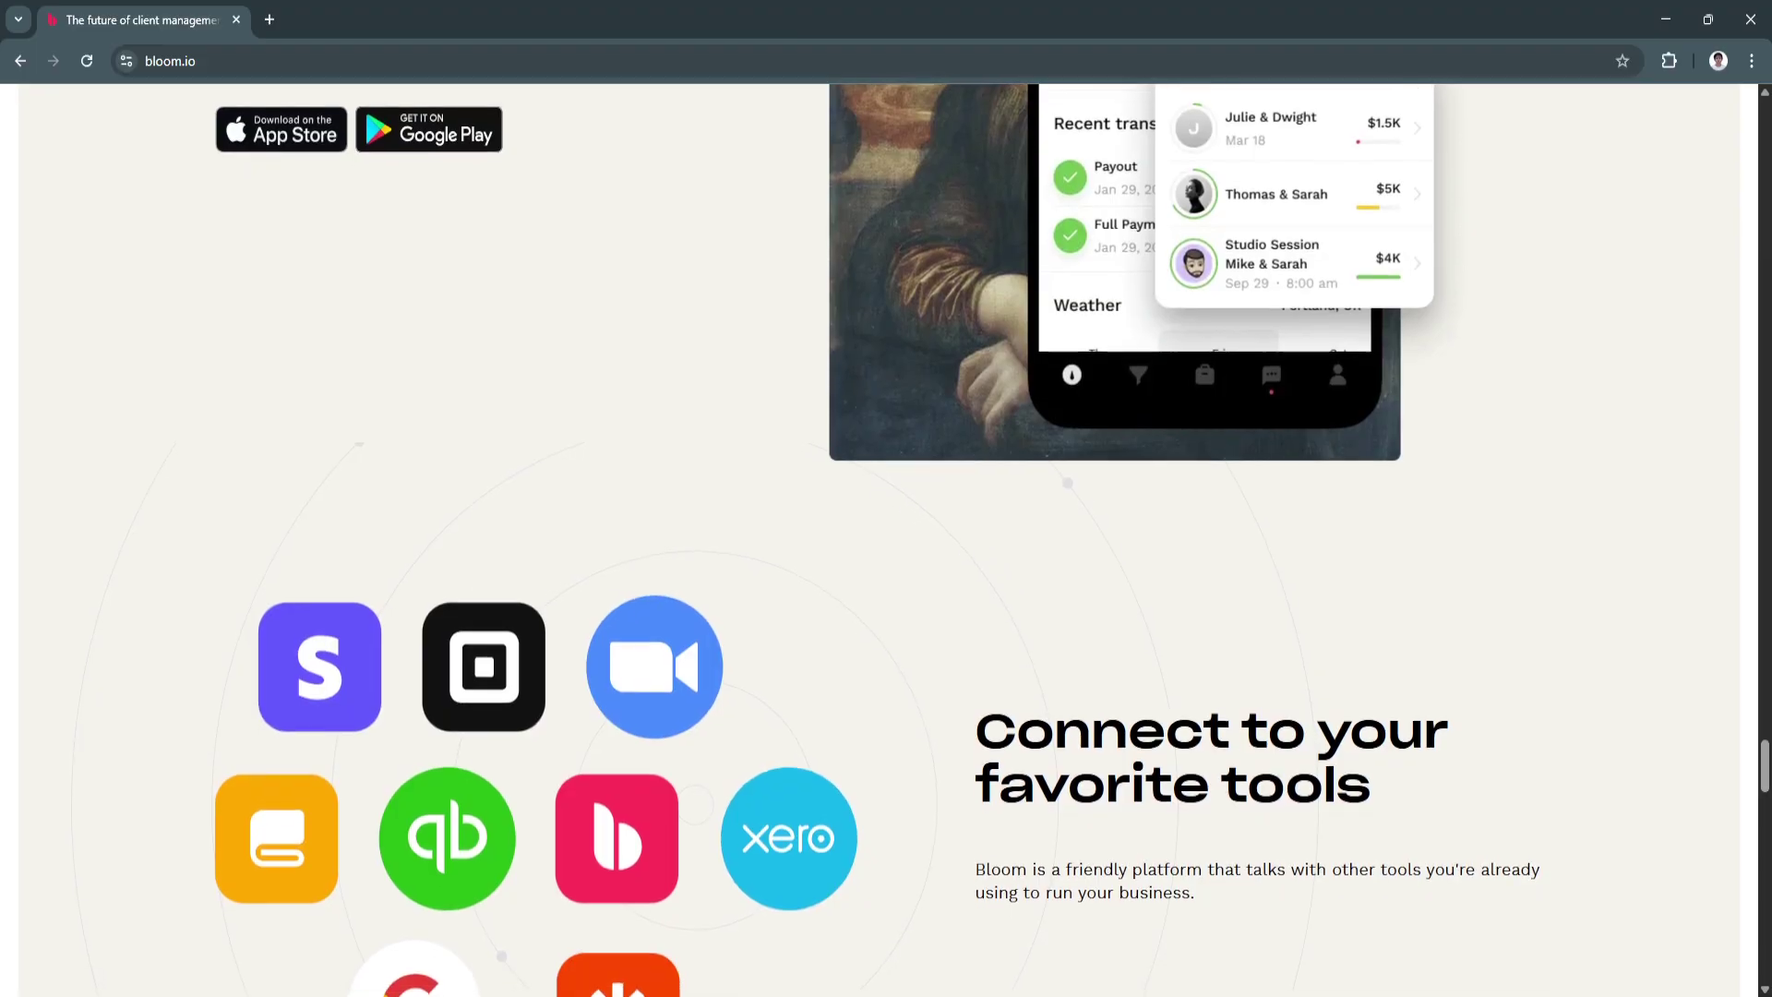
scroll(886, 554, "down", 1)
scroll(886, 555, "down", 1)
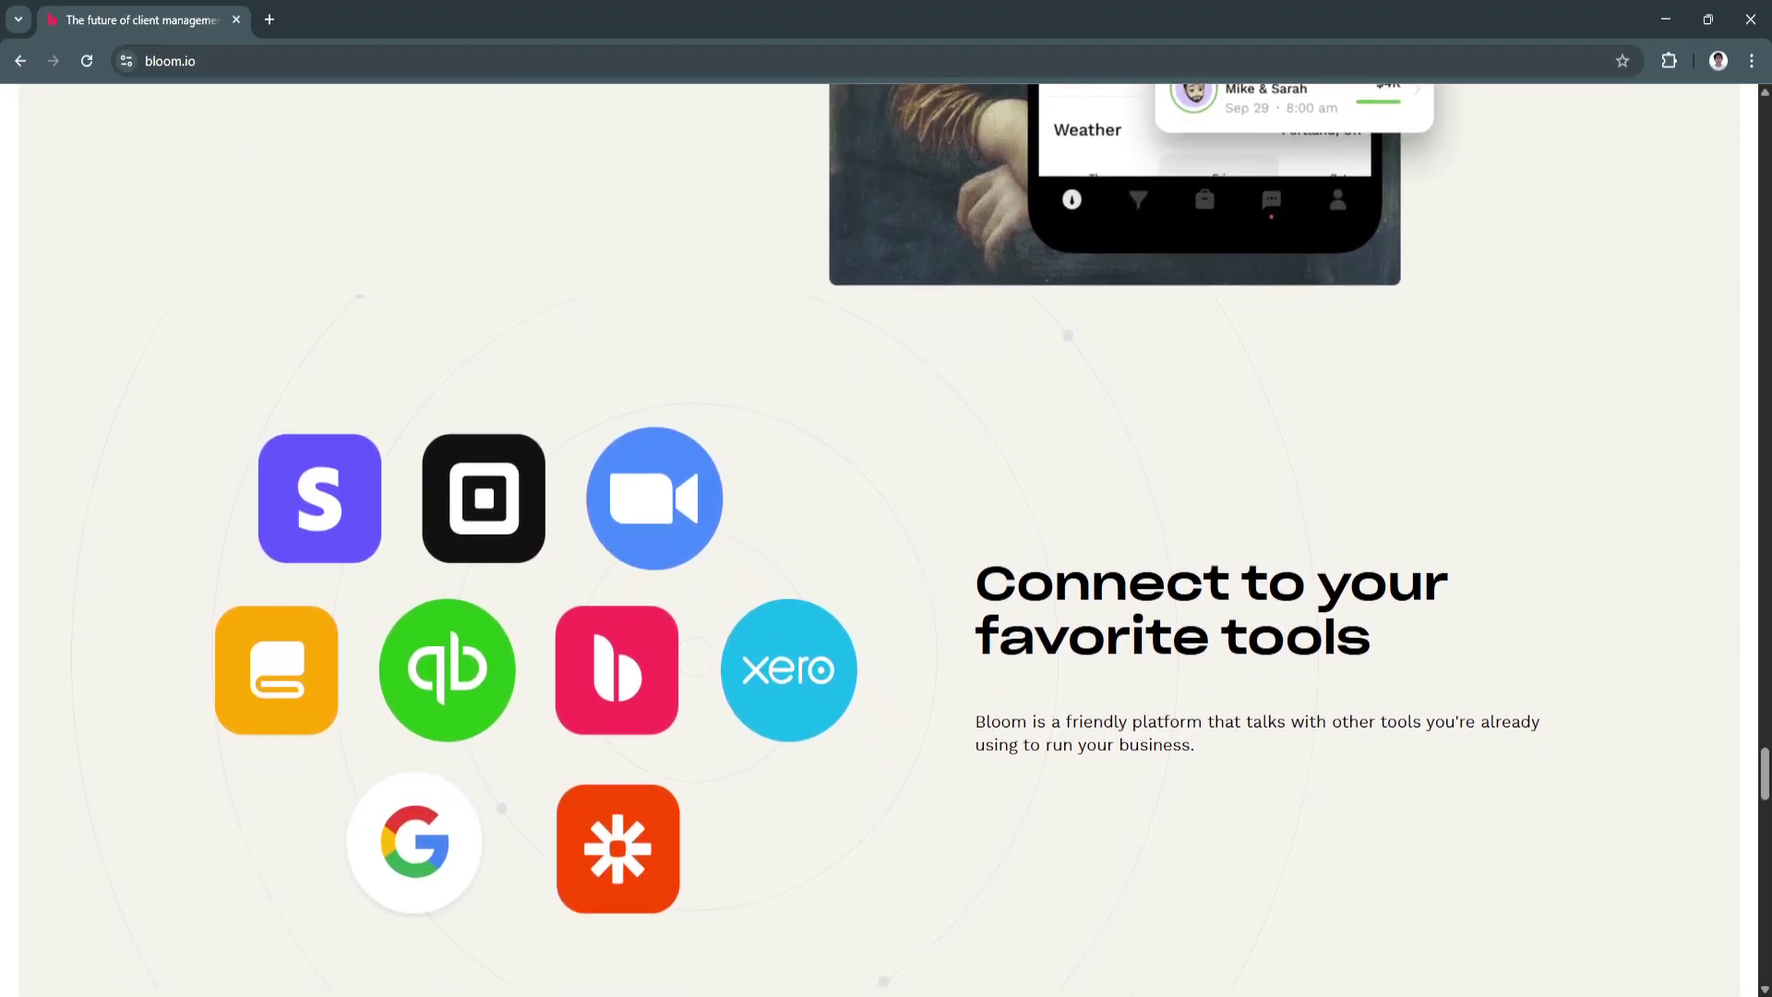
scroll(887, 555, "down", 1)
scroll(887, 555, "down", 1)
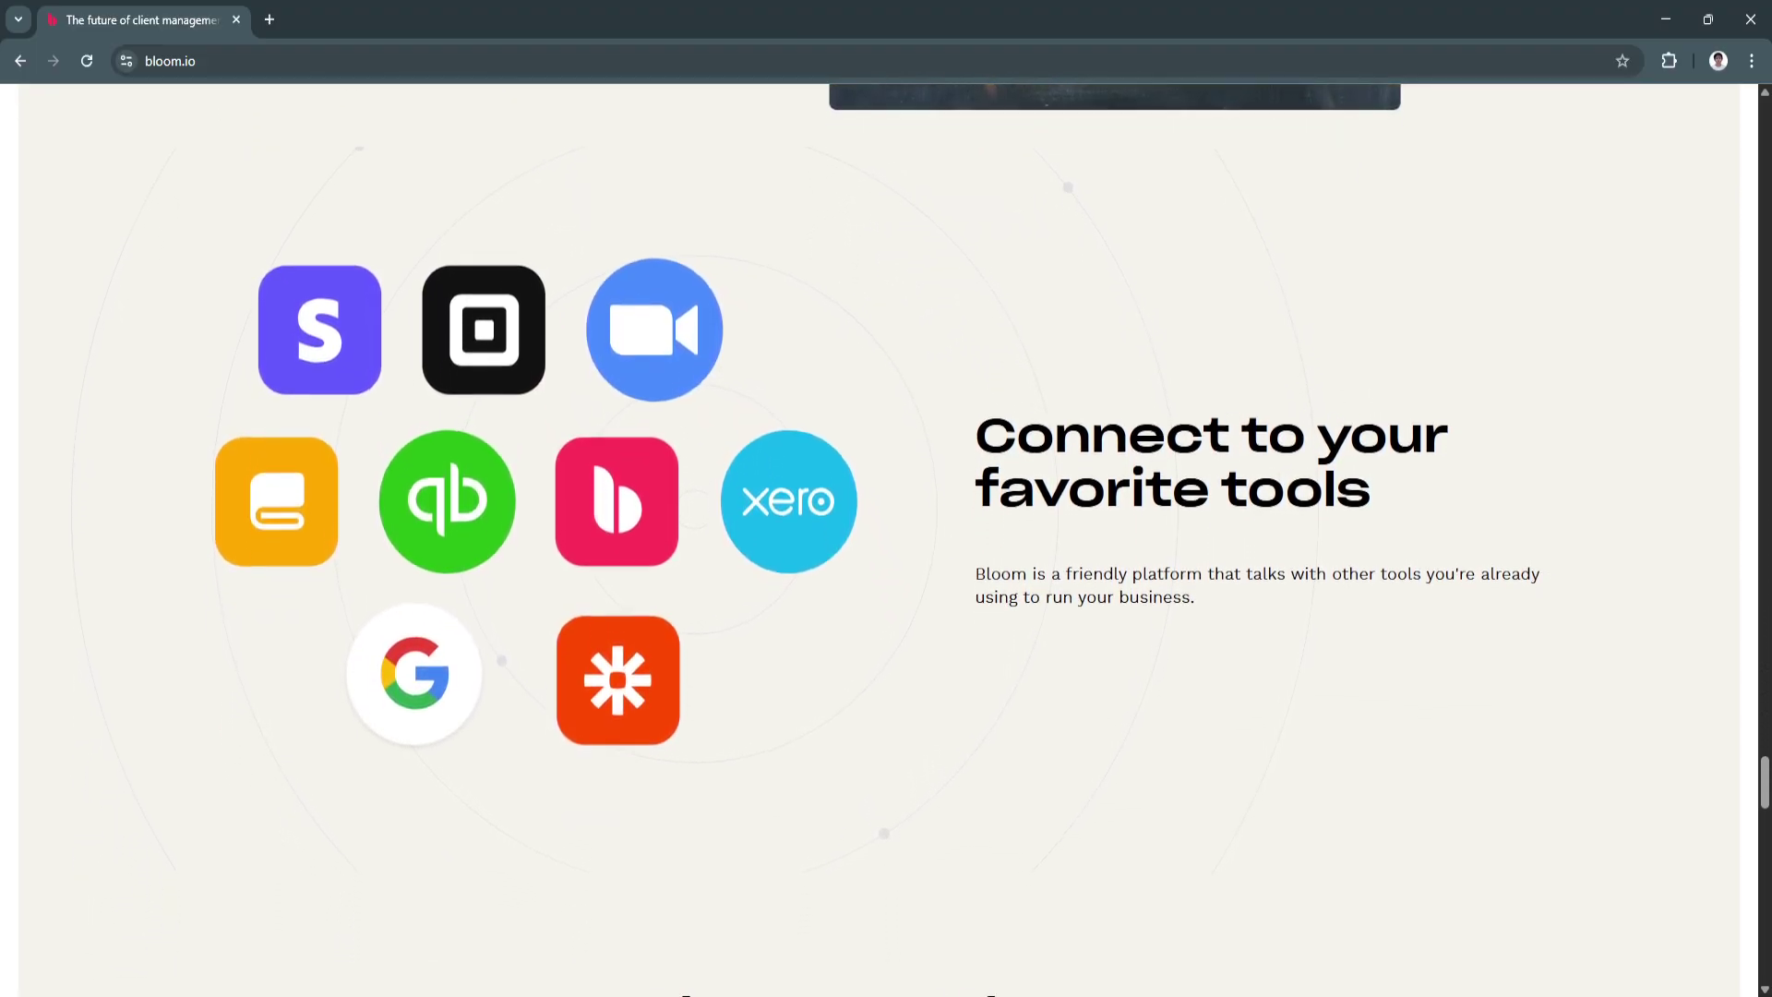
scroll(886, 553, "down", 1)
scroll(887, 555, "down", 1)
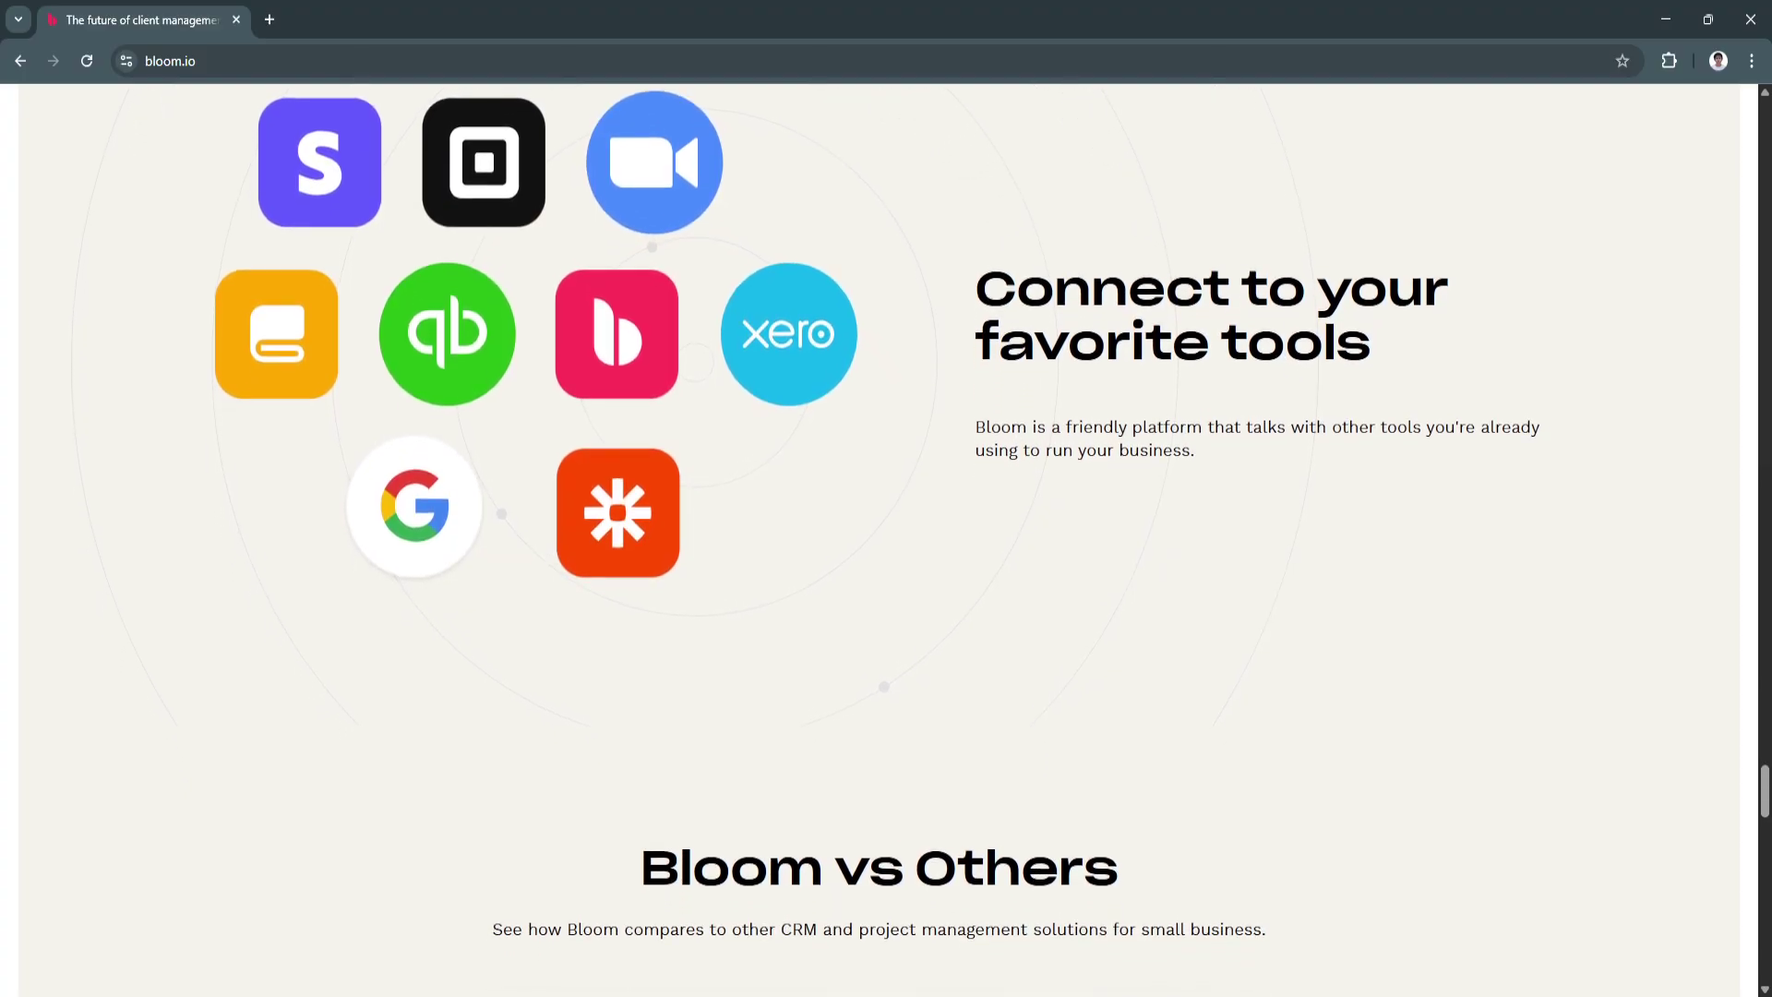
scroll(886, 555, "down", 1)
scroll(887, 554, "down", 1)
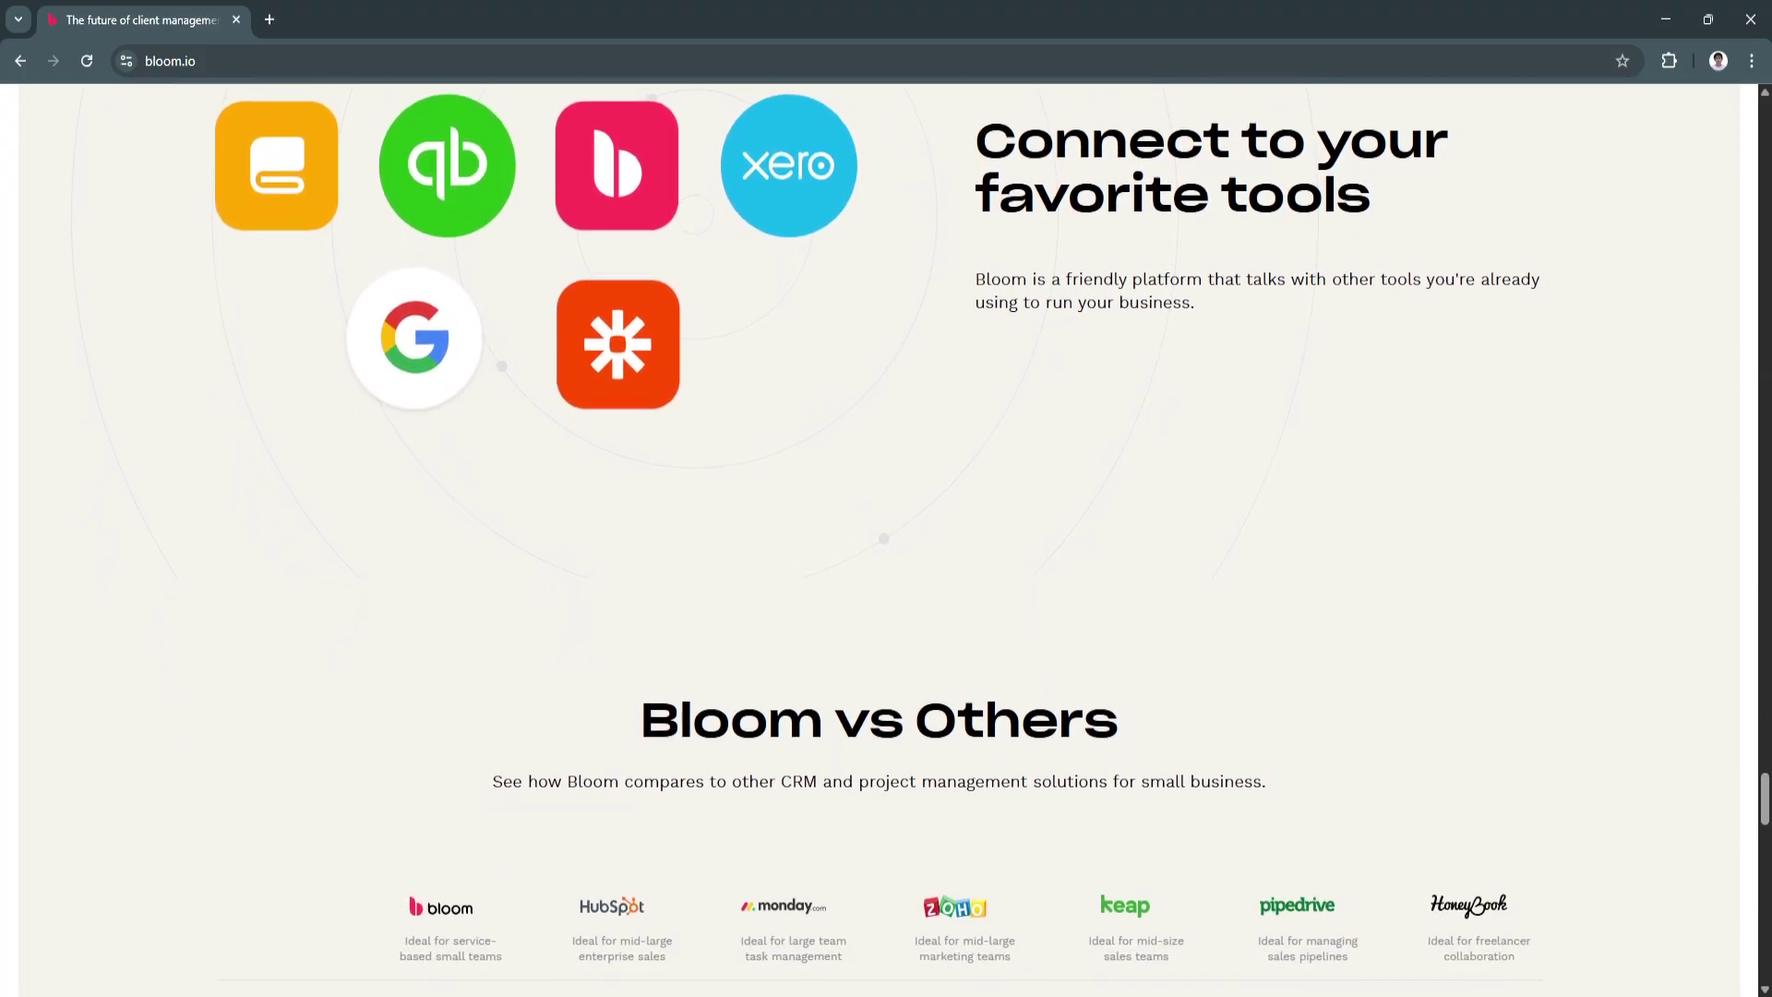
scroll(885, 553, "down", 1)
scroll(886, 553, "down", 1)
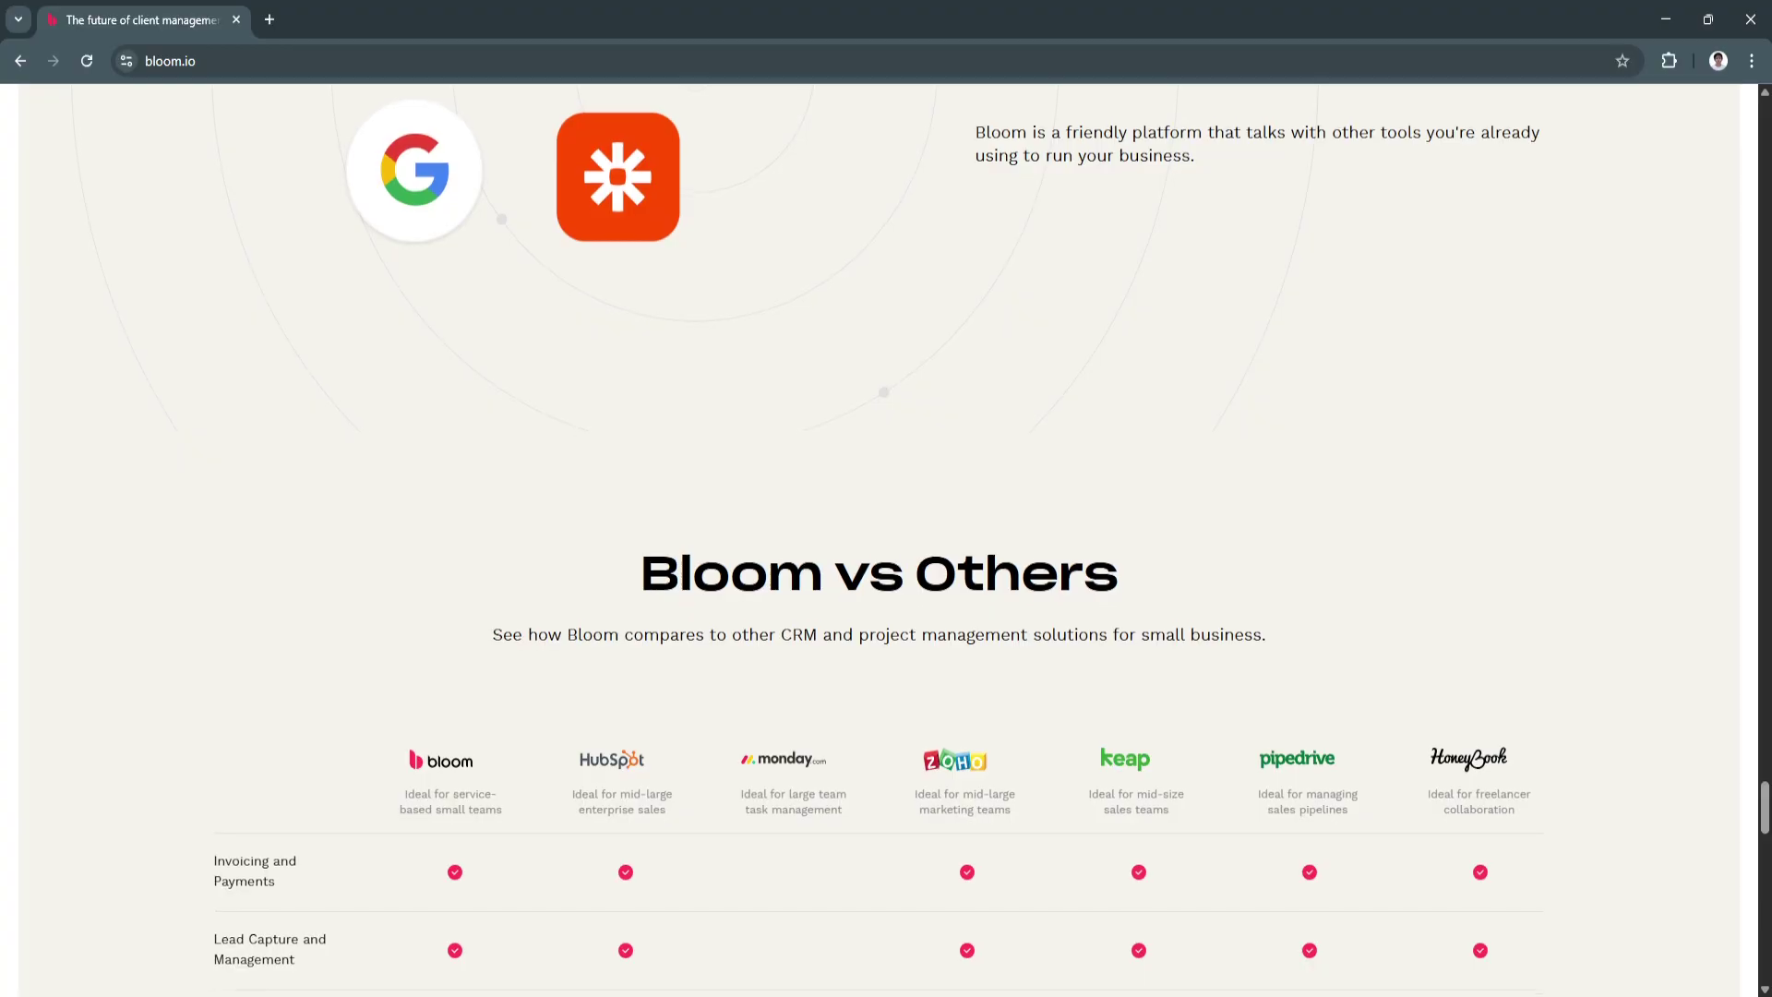
scroll(886, 554, "down", 1)
scroll(887, 555, "down", 1)
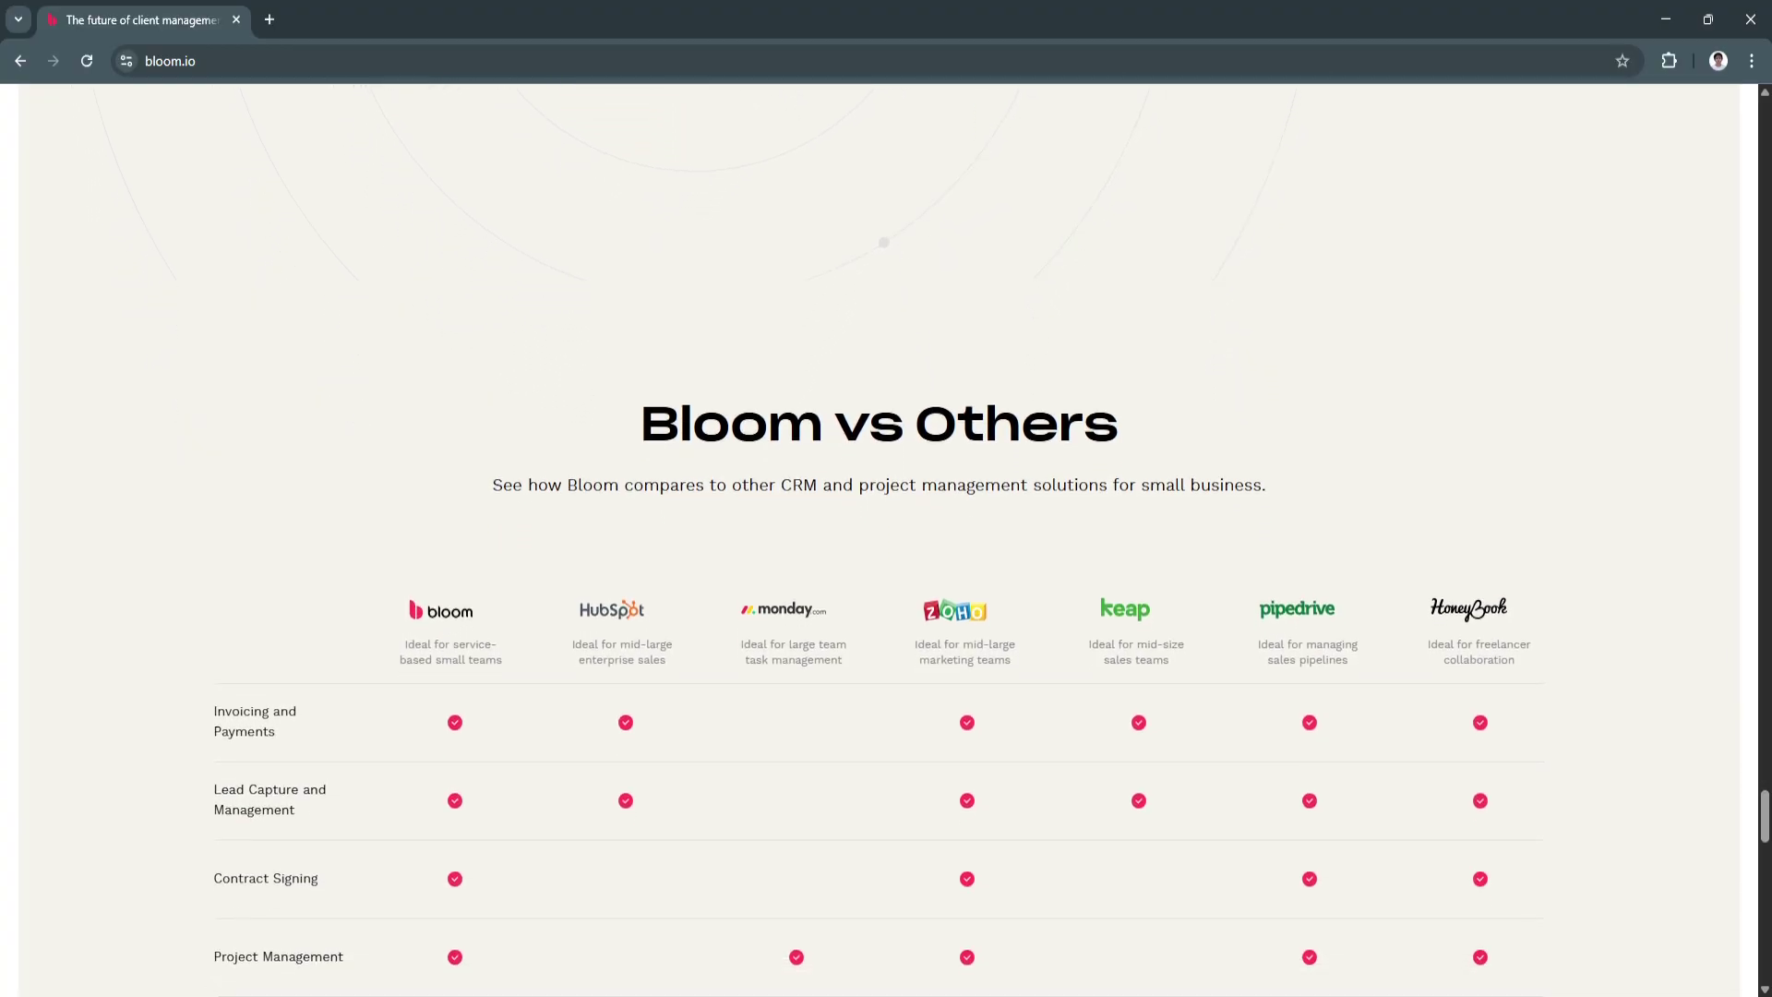
scroll(887, 554, "down", 1)
scroll(886, 554, "down", 1)
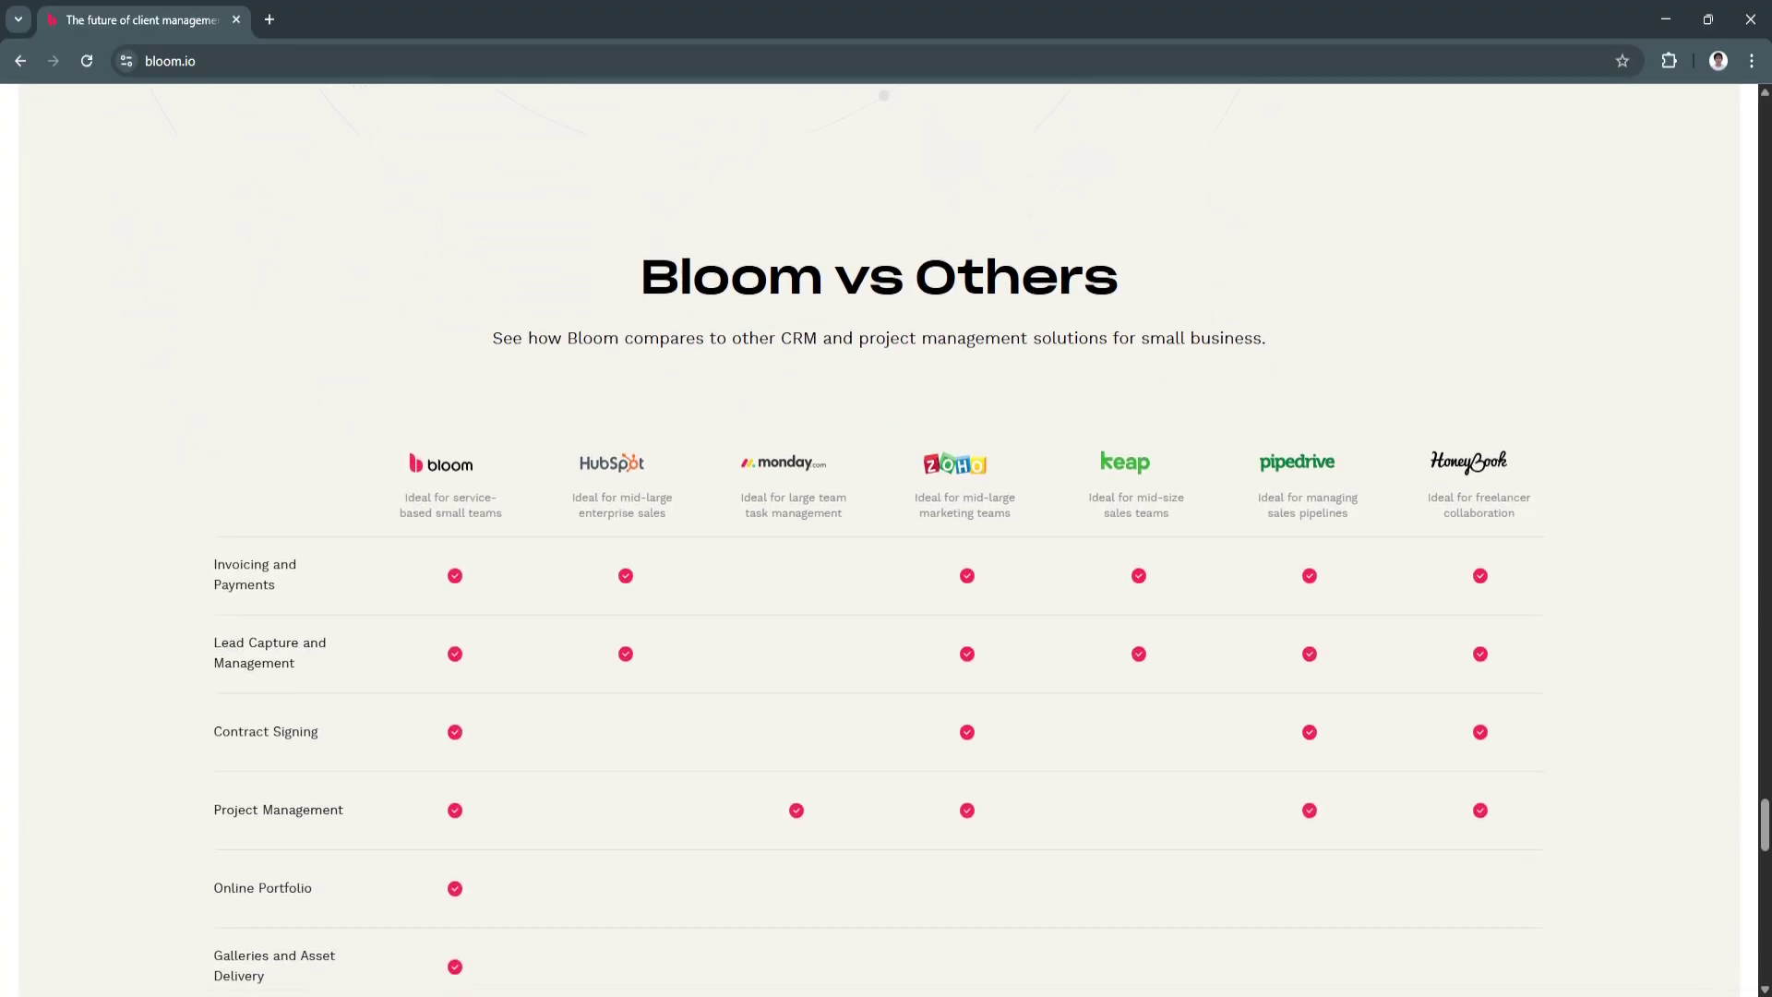
scroll(886, 553, "down", 1)
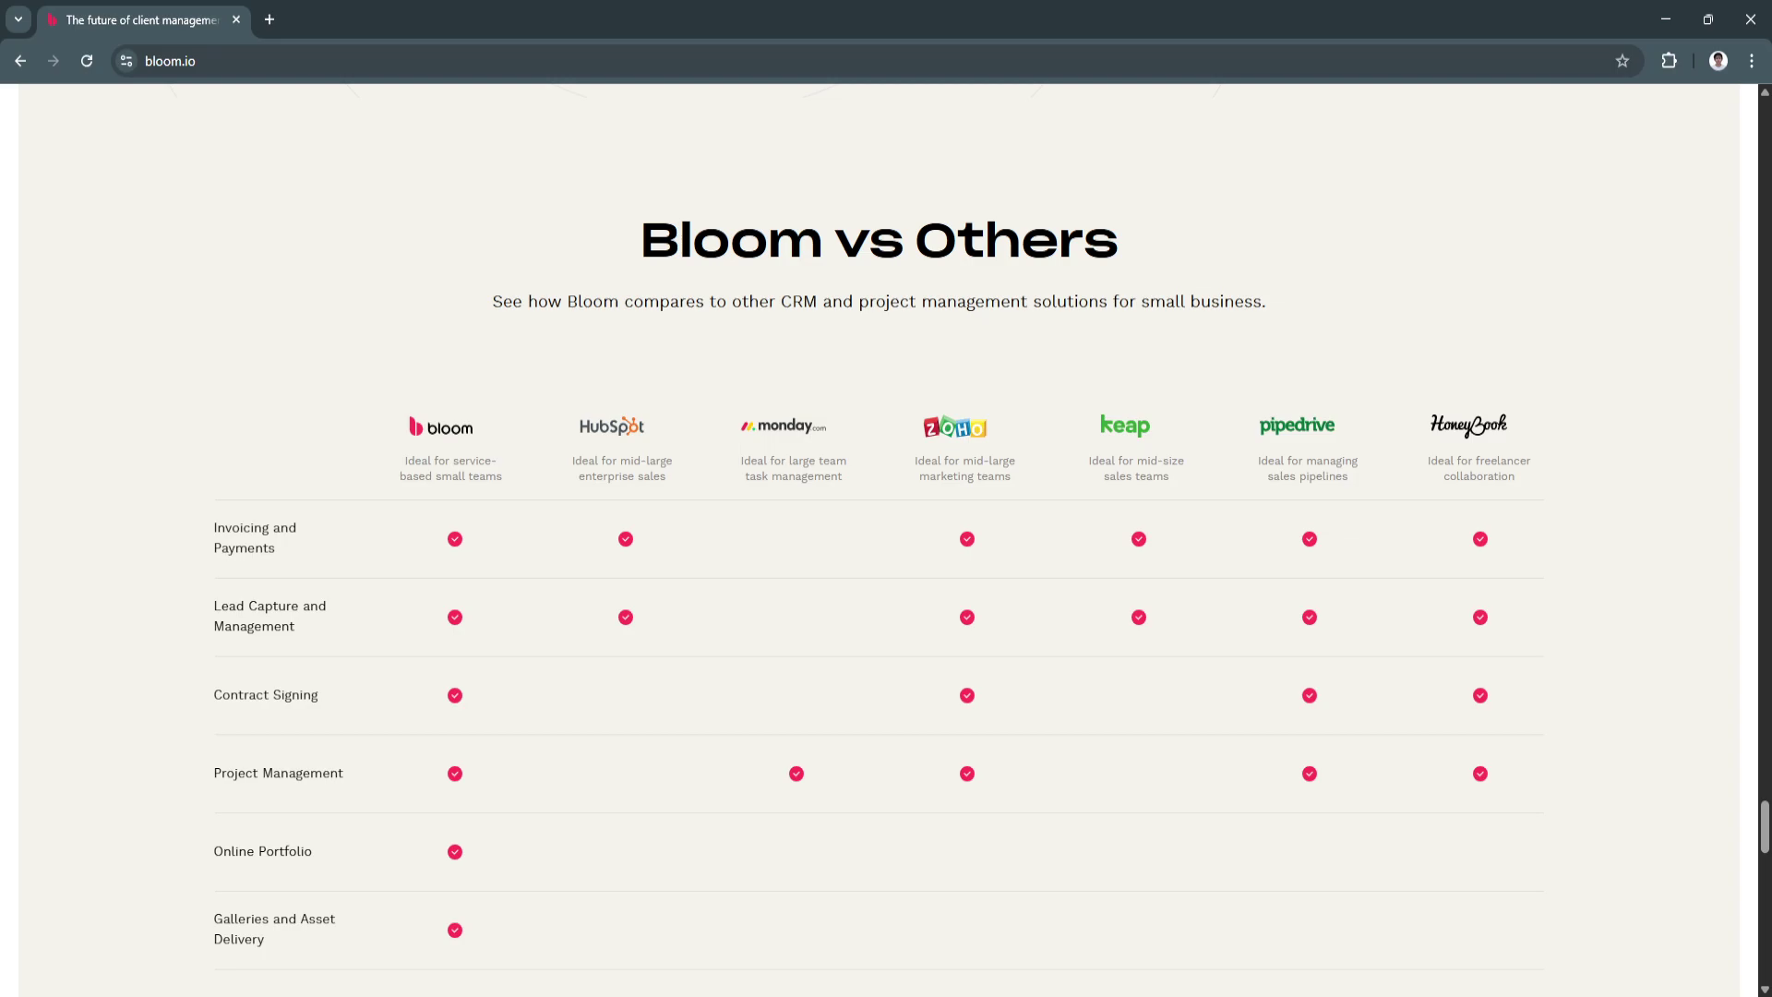
Jump to the top hero reading 'The future of client management is here'
key("Home")
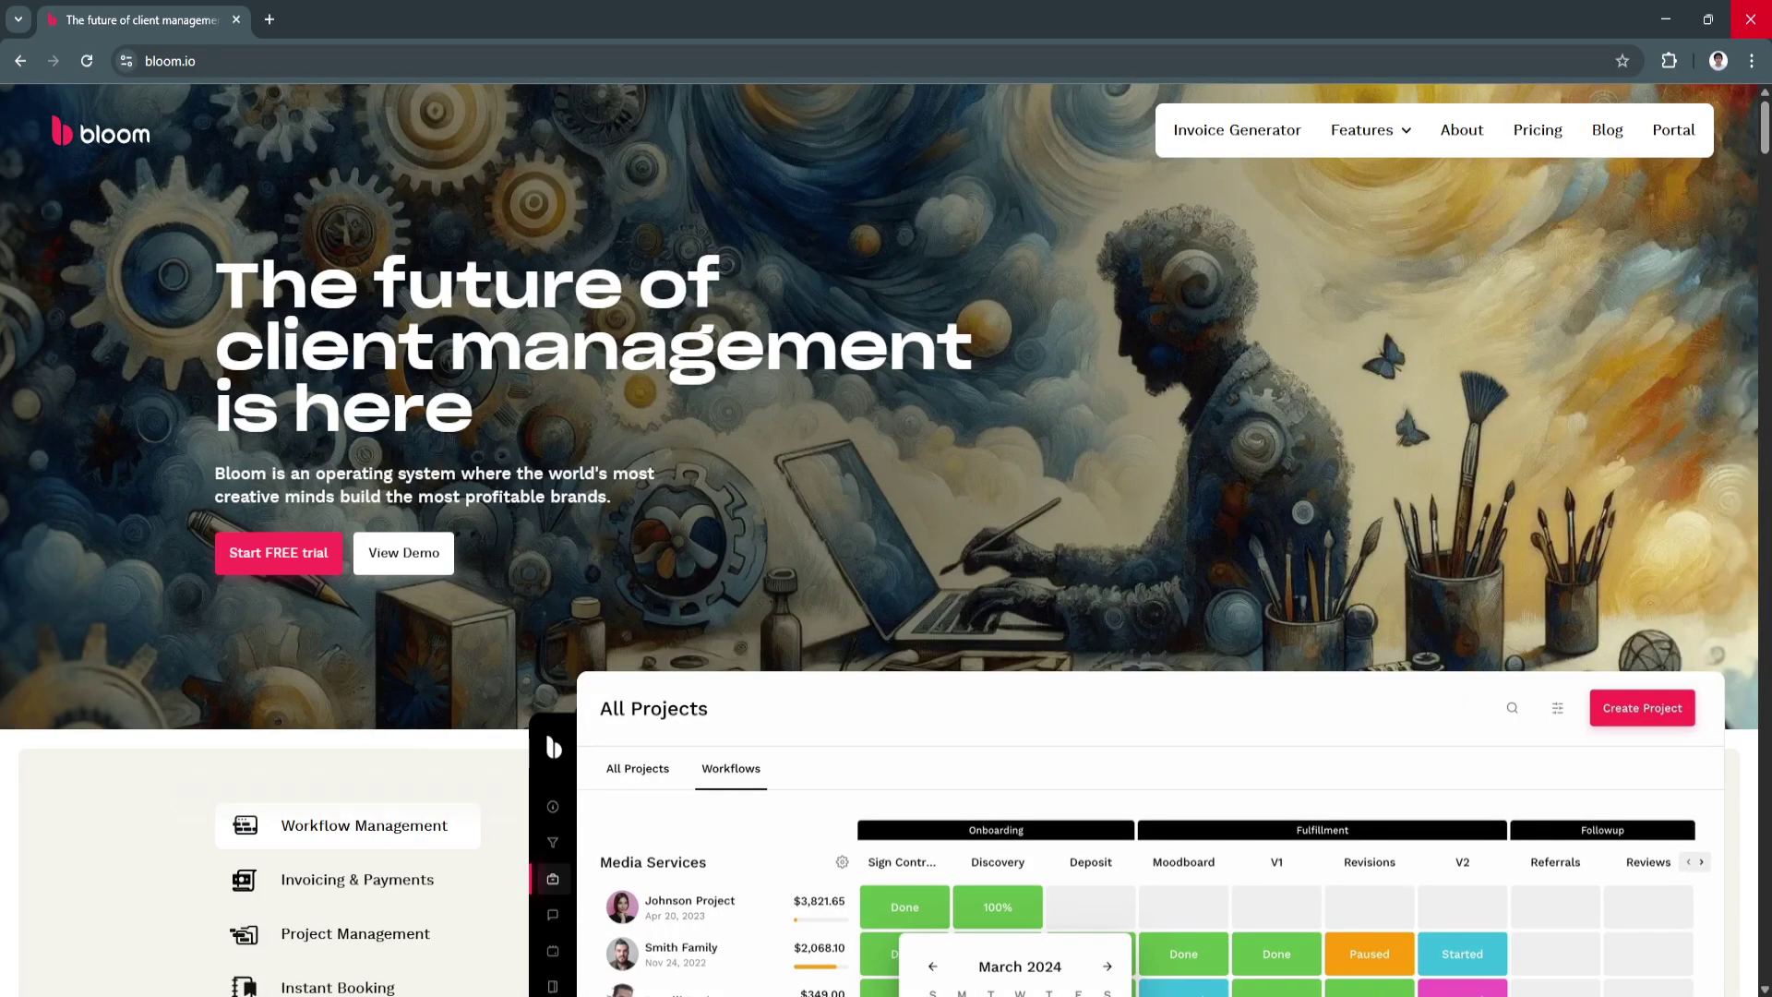